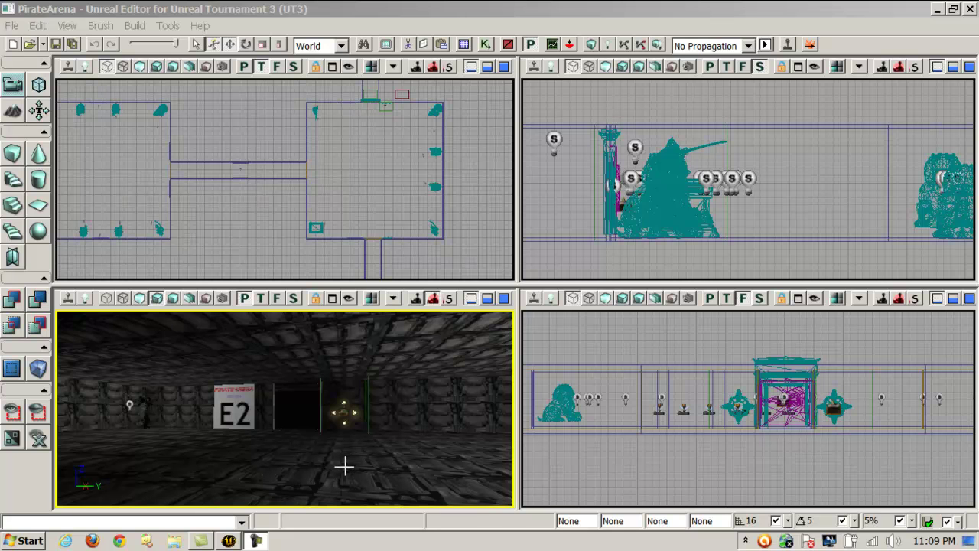
- Play-test the level from the floor near the Section E2 sign, look at the open corridor entrance, and exit the test
click(343, 461)
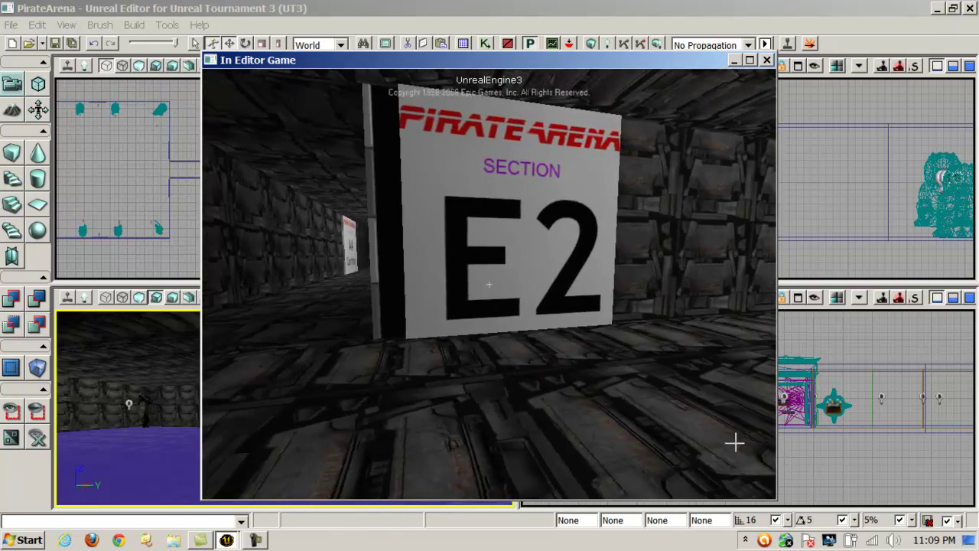
key(a)
key(d)
key(s)
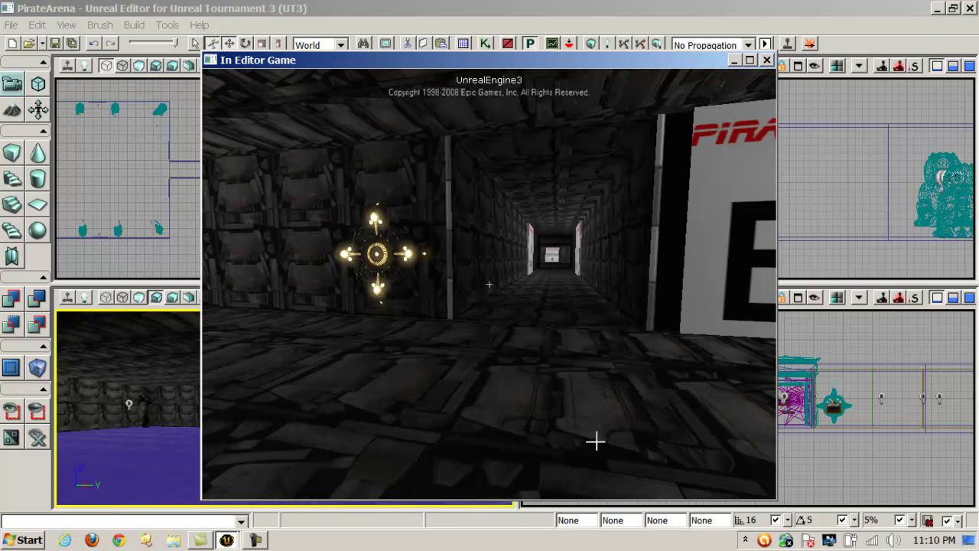
key(w)
key(s)
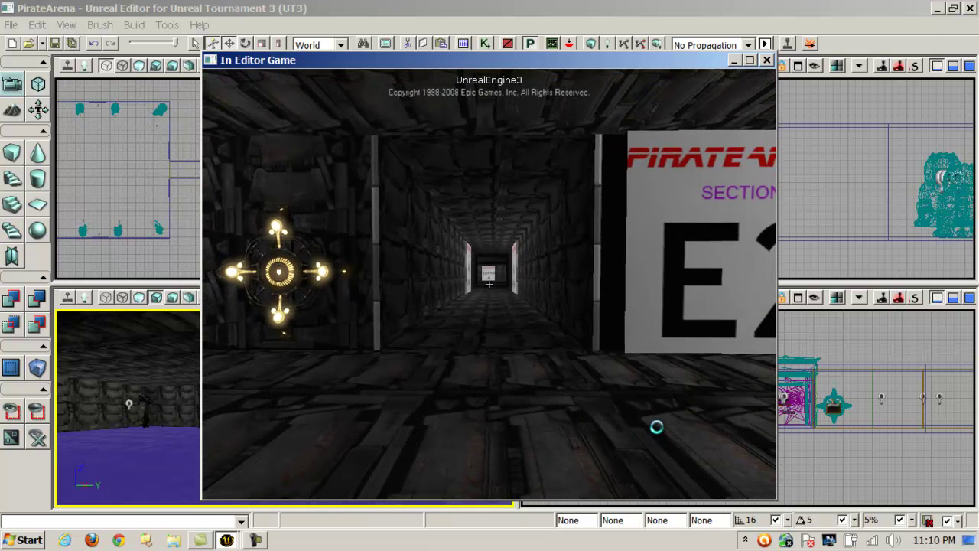
key(Escape)
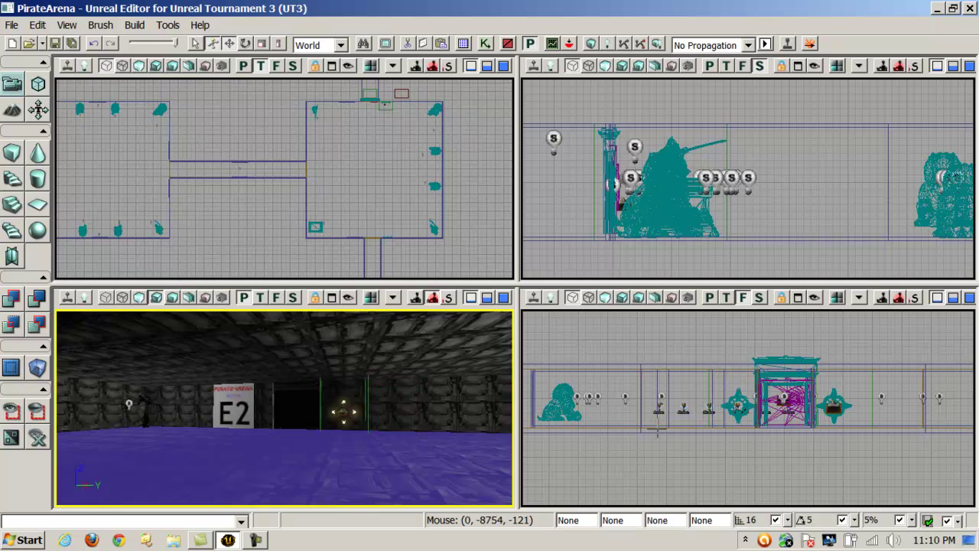
- Open the Generic browser and restrict its resource types to Static Mesh
drag(404, 460, 95, 302)
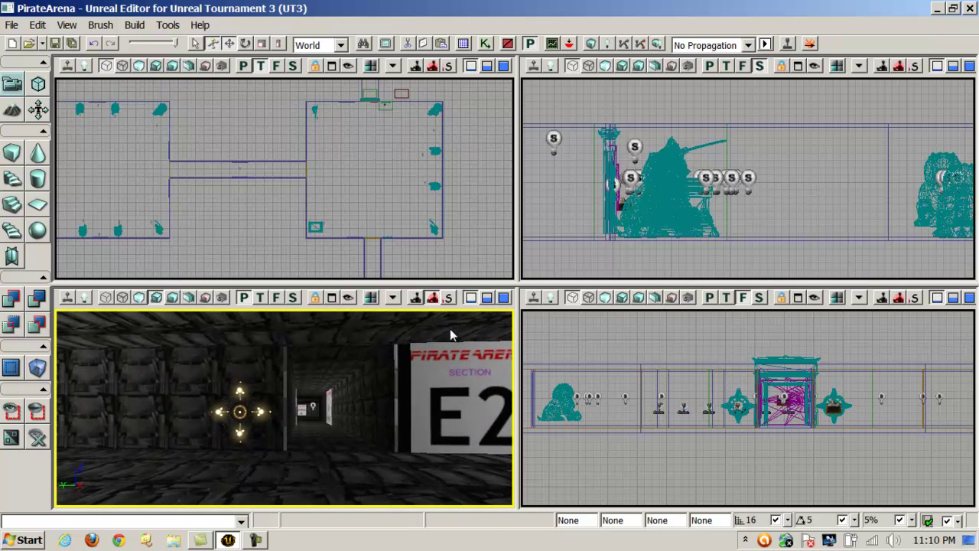
click(475, 199)
scroll(468, 252, up, 3)
drag(462, 275, 514, 280)
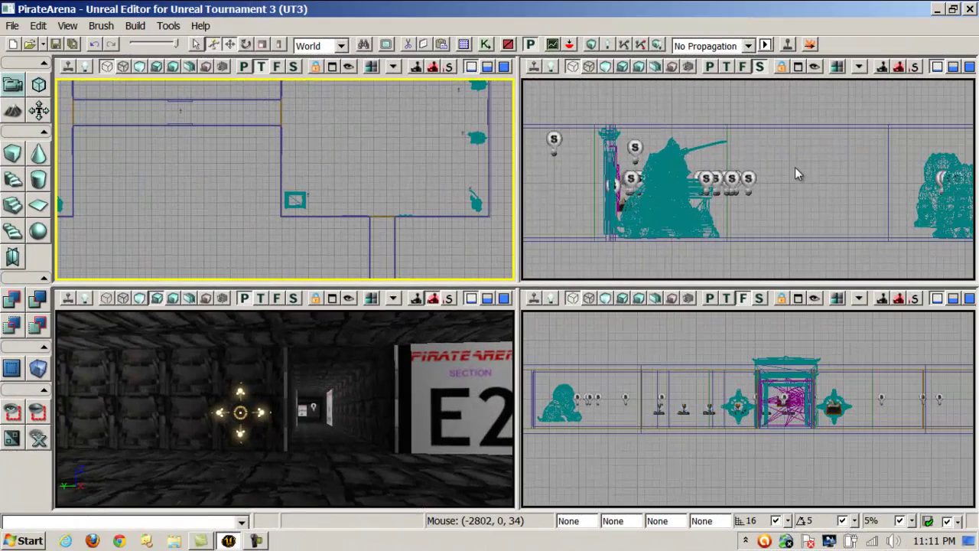
click(67, 26)
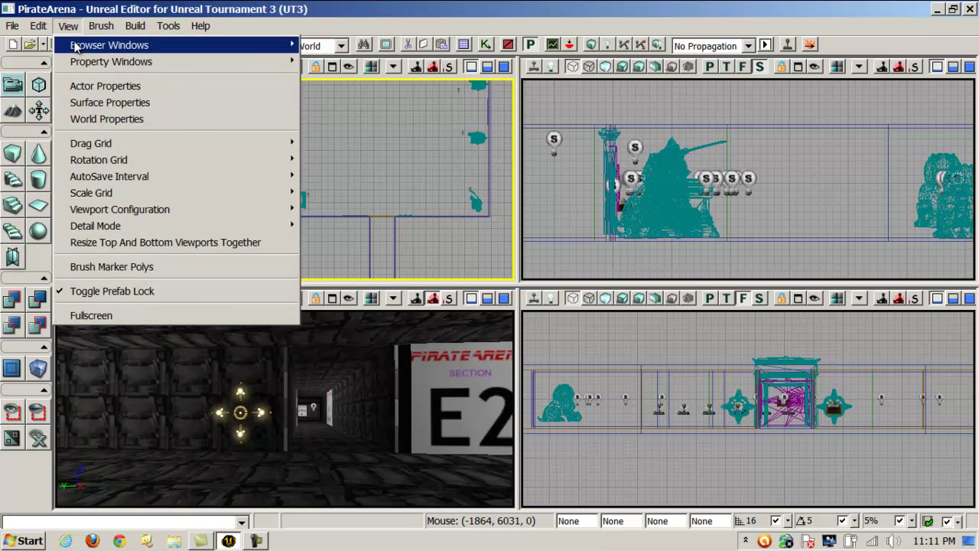
mouse_move(76, 44)
click(320, 49)
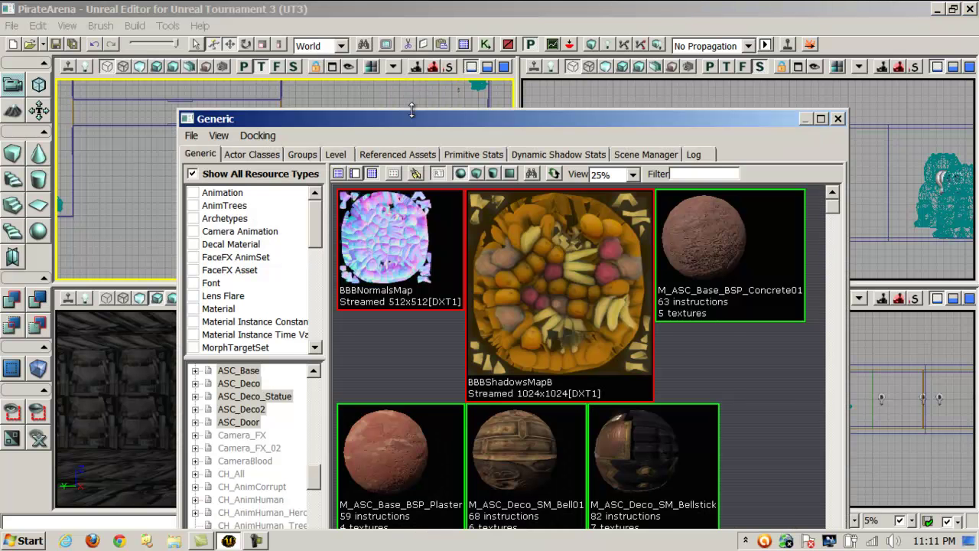
drag(482, 118, 556, 117)
drag(389, 222, 390, 328)
click(276, 322)
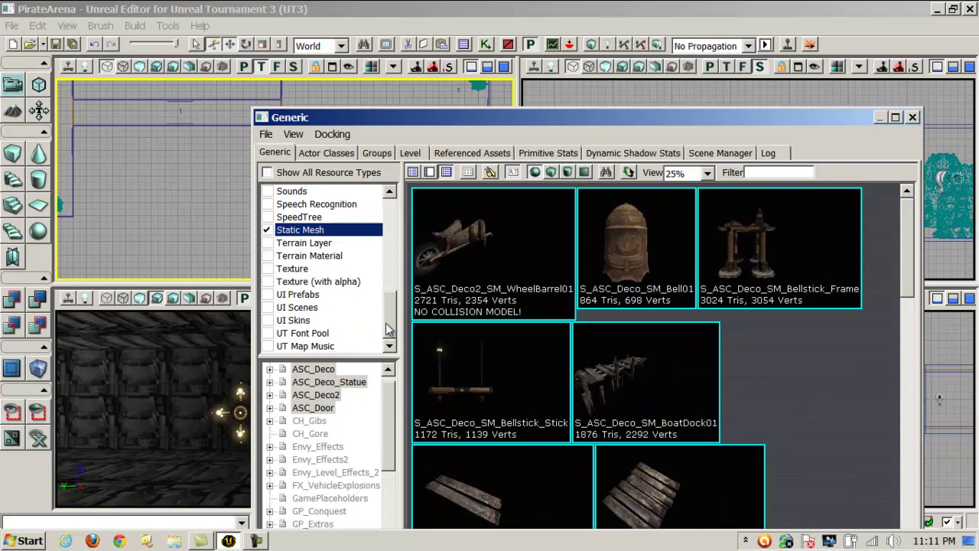
- Look through the ASC_Deco packages and select the S_ASC_Door_SM_DoorFrame01 mesh in the ASC_Door package
drag(592, 68, 573, 31)
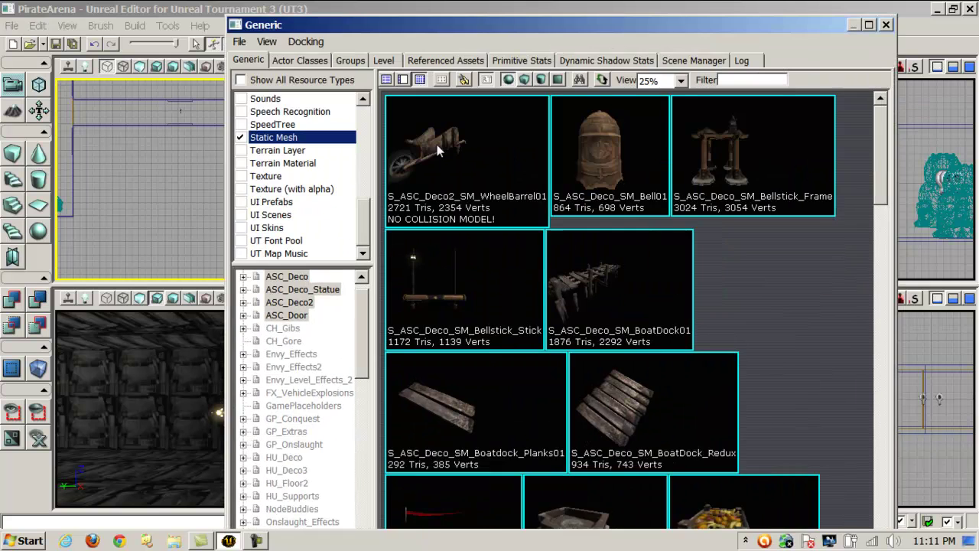
click(298, 302)
click(300, 289)
click(298, 277)
click(300, 303)
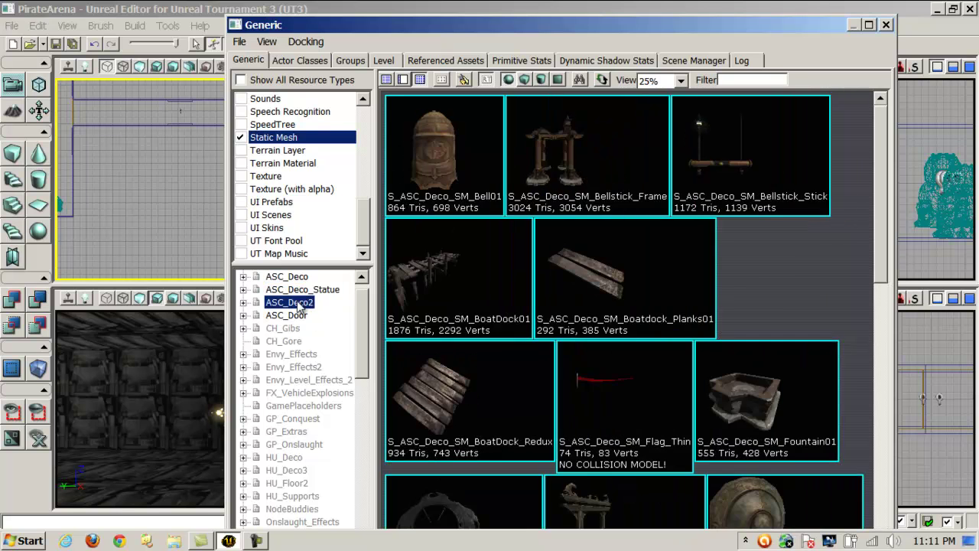
click(298, 315)
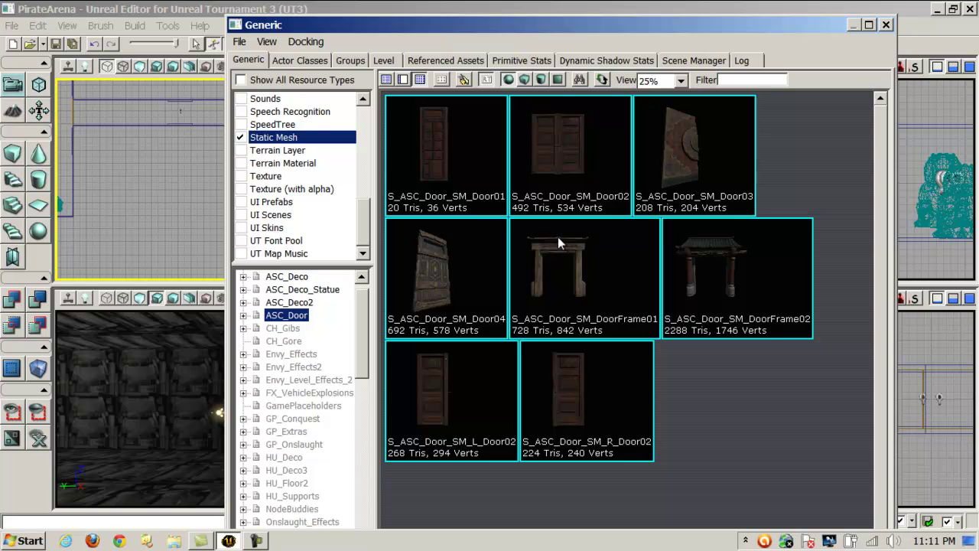
click(585, 256)
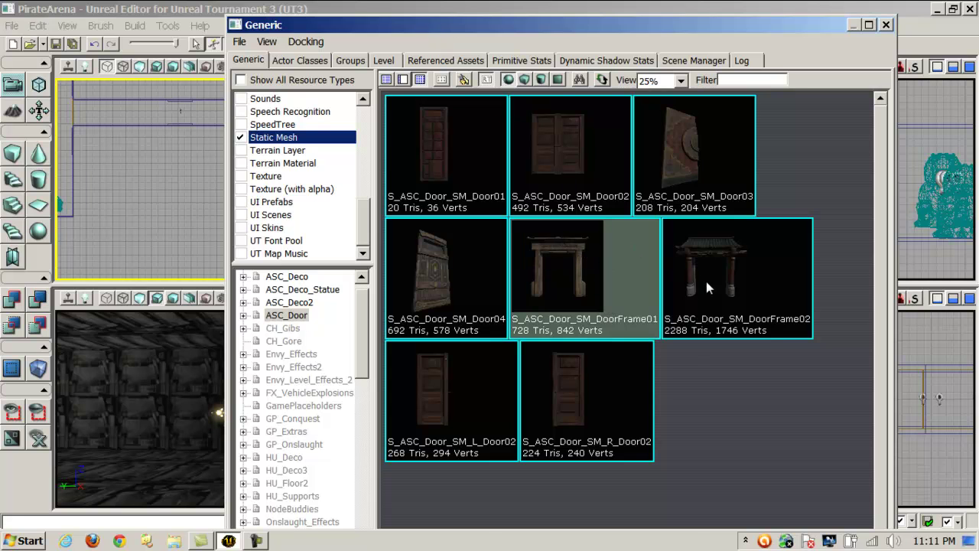
- Add the S_ASC_Door_SM_DoorFrame01 static mesh on the floor in front of the corridor beside the E2 sign
drag(497, 30, 816, 297)
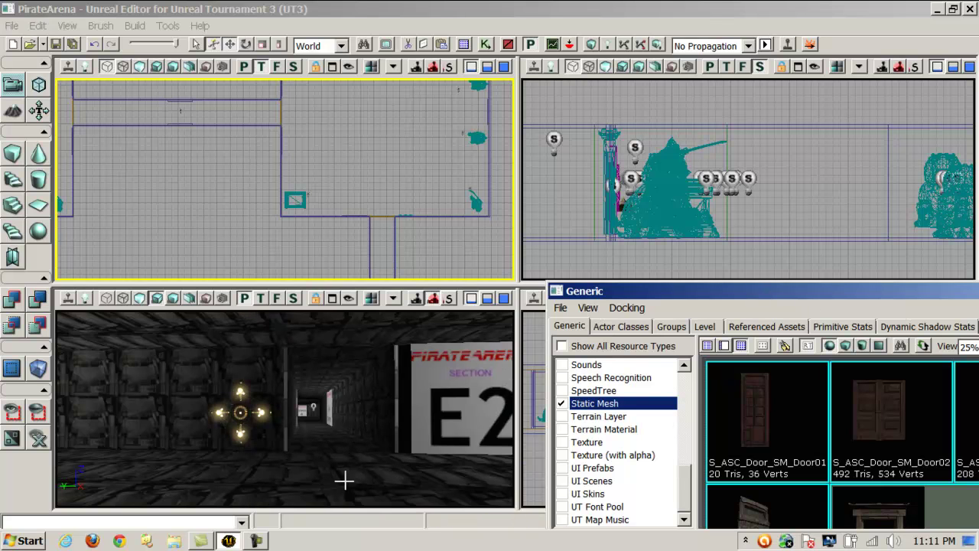
right_click(340, 466)
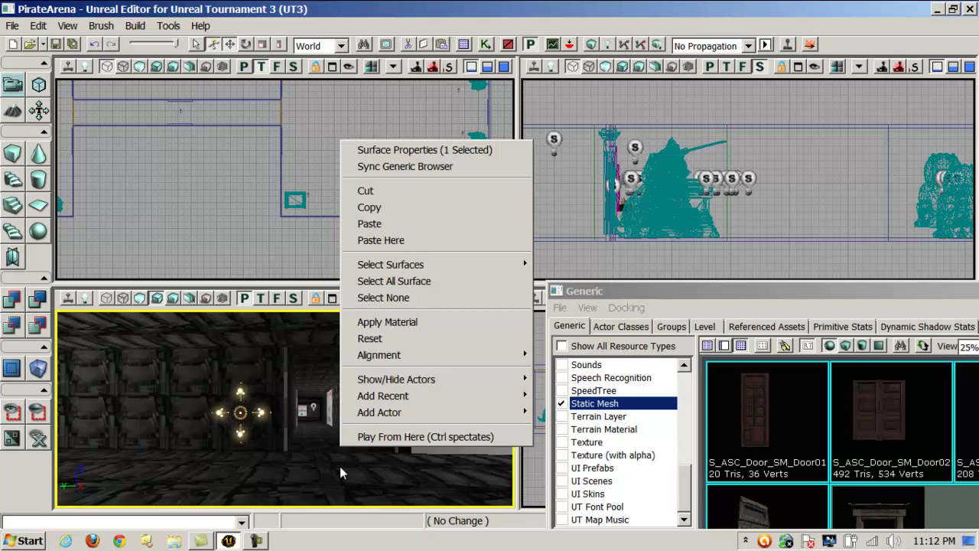
mouse_move(459, 411)
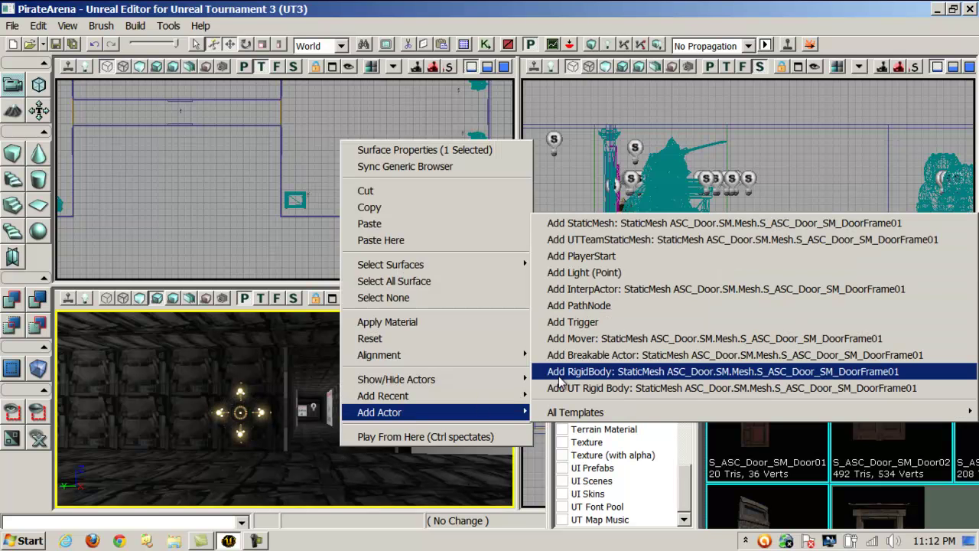
click(570, 222)
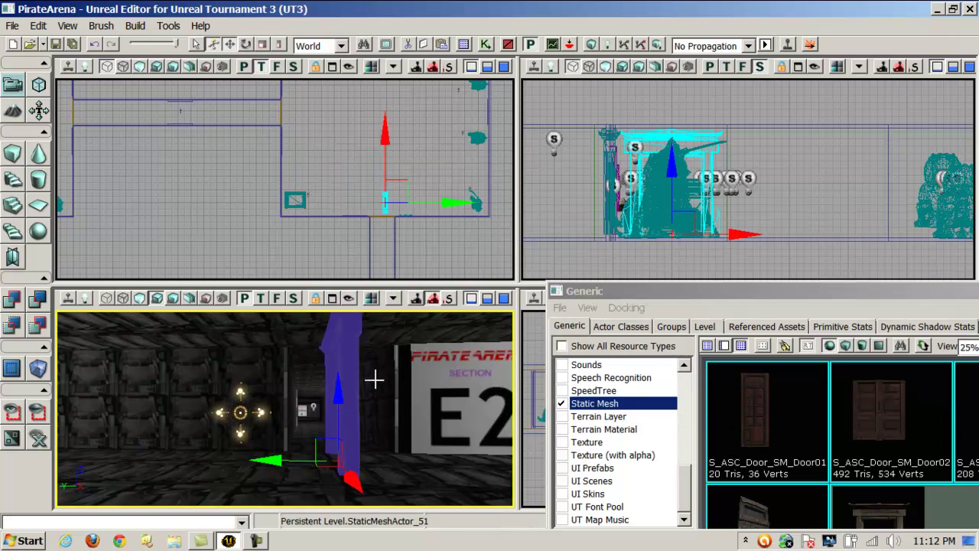
- Rotate the new door frame about 90 degrees so it runs parallel to the wall with the corridor opening
click(288, 242)
scroll(296, 203, down, 2)
scroll(298, 202, up, 3)
drag(302, 245, 434, 259)
scroll(434, 264, up, 2)
scroll(429, 253, up, 2)
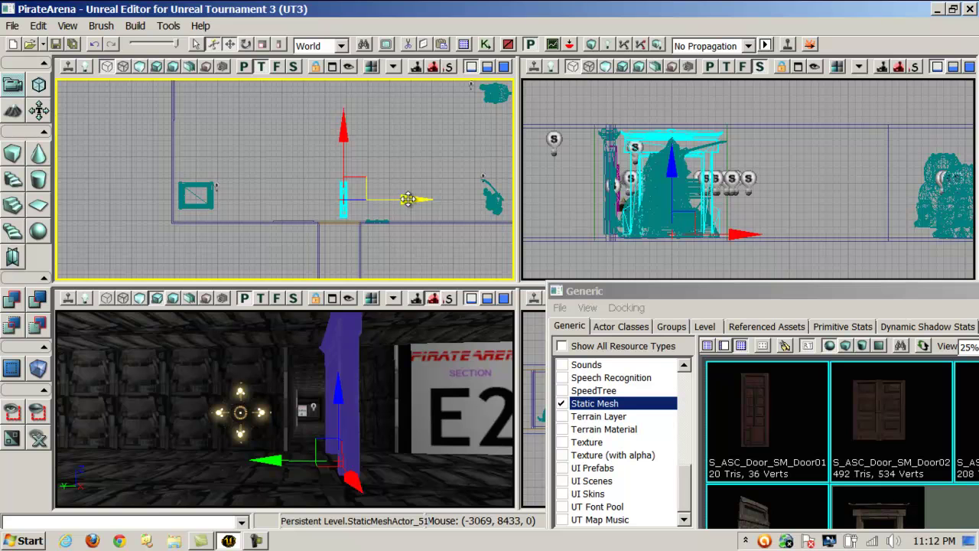
key(space)
drag(408, 199, 493, 241)
- Move the rotated door frame back into the wall line at the corridor opening
key(space)
mouse_move(341, 140)
mouse_down()
mouse_move(339, 158)
mouse_move(345, 135)
mouse_up()
drag(413, 224, 397, 222)
right_drag(423, 179, 438, 286)
- Stretch the door frame's width with non-uniform scaling and shift it sideways to centre it on the corridor opening
scroll(467, 276, up, 1)
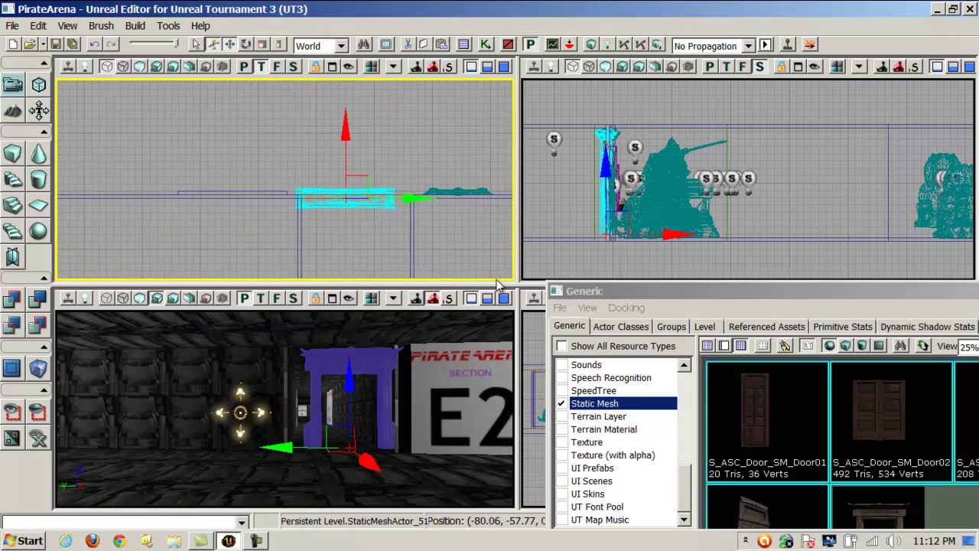
click(262, 45)
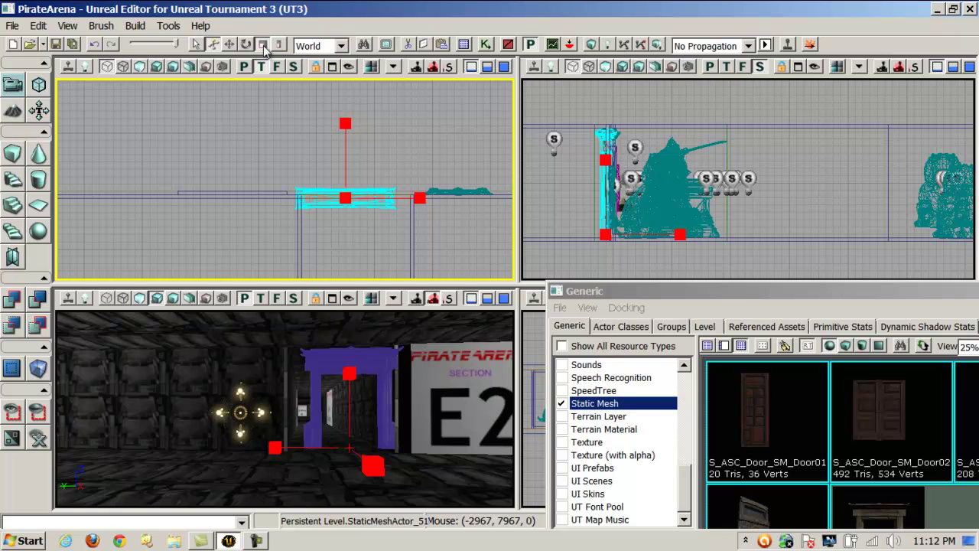
click(279, 44)
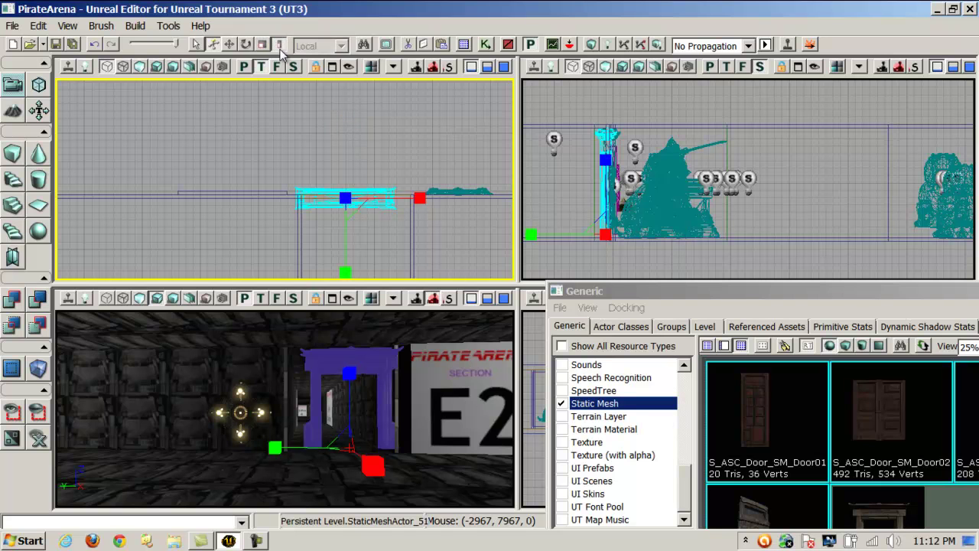
drag(431, 196, 457, 197)
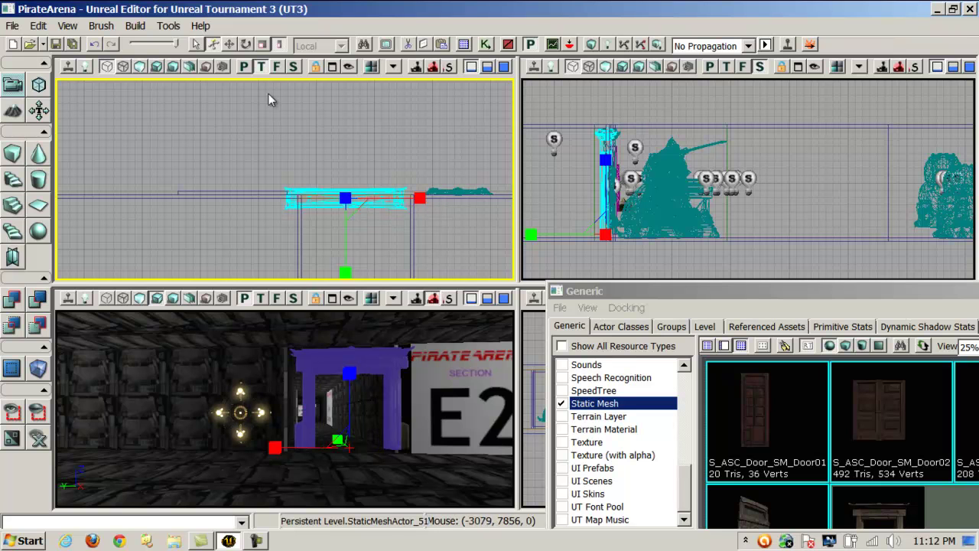
click(228, 45)
drag(393, 199, 388, 200)
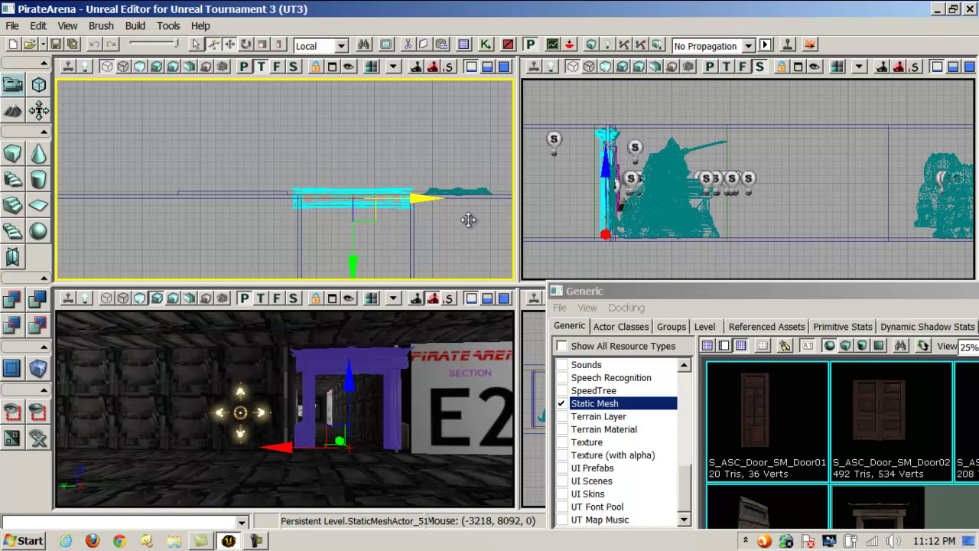
- Scale the door frame up uniformly until it exceeds the corridor's width, and move it slightly deeper into the corridor
click(262, 44)
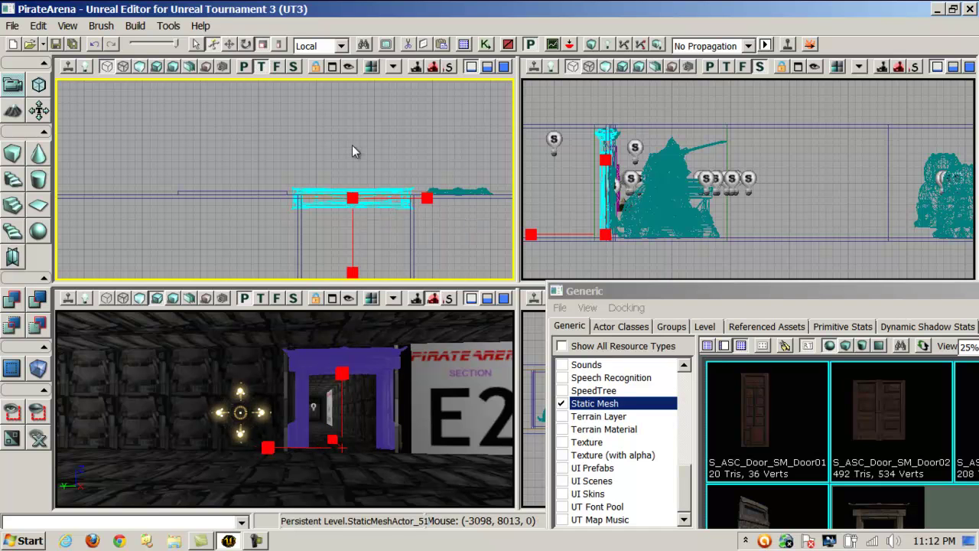
drag(429, 200, 430, 199)
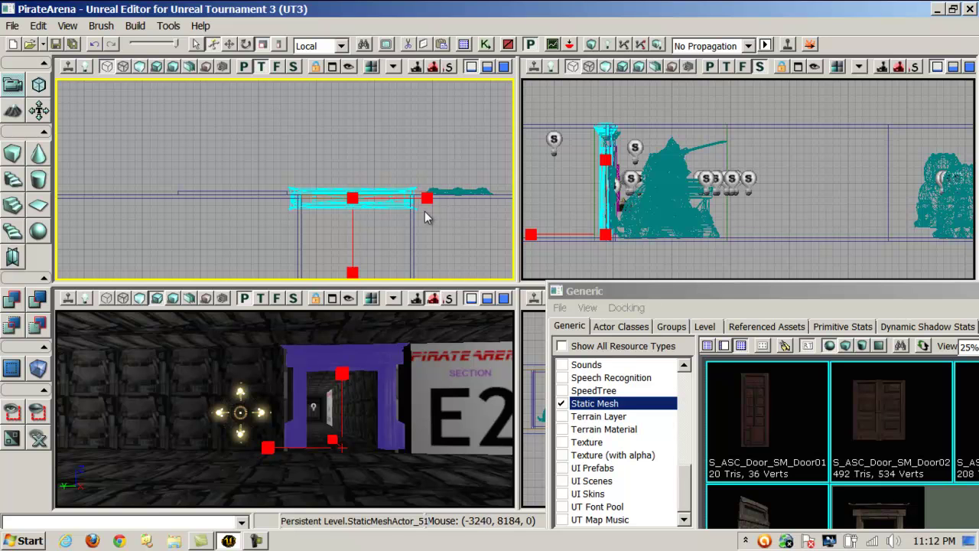
drag(428, 197, 430, 199)
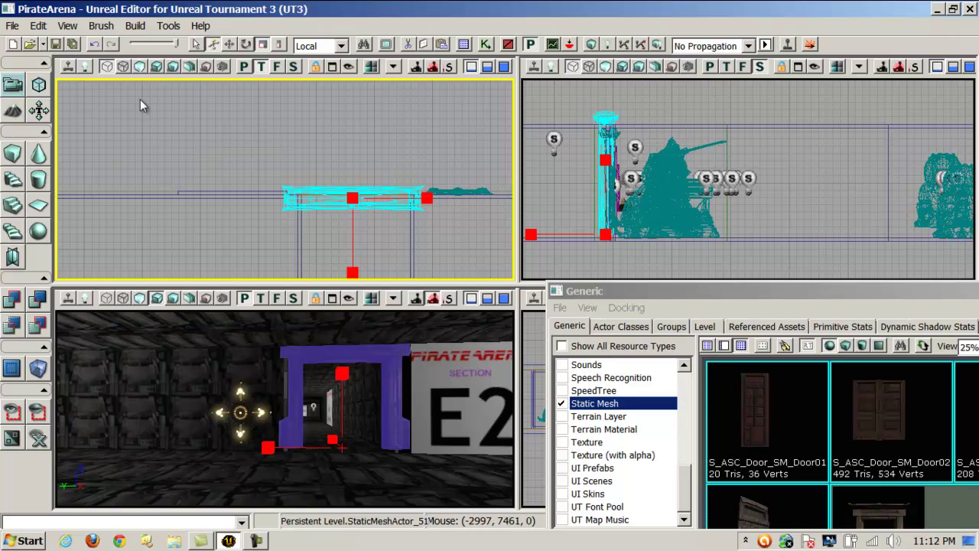
click(213, 44)
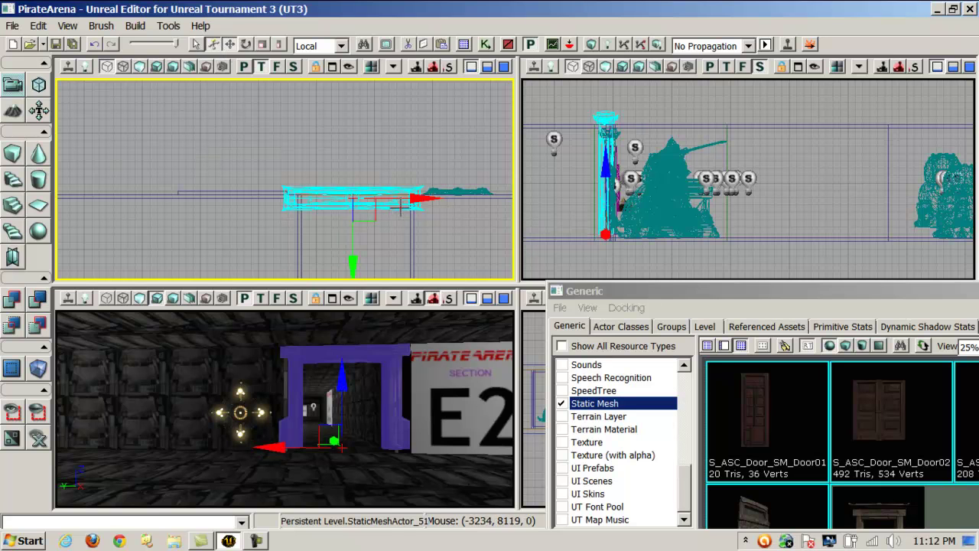
drag(352, 265, 354, 256)
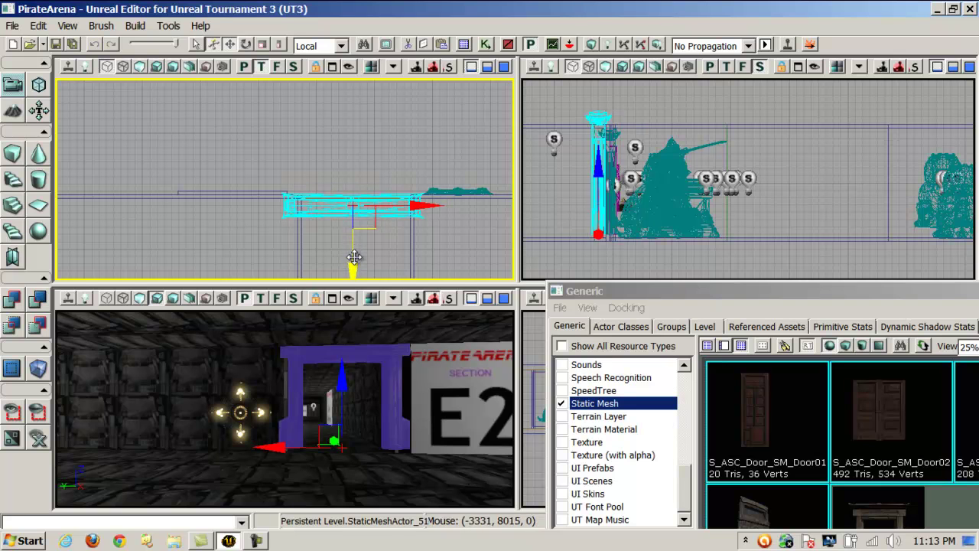
- Inspect the door frame's fit up close and nudge its depth in the corridor entrance
click(378, 498)
click(378, 499)
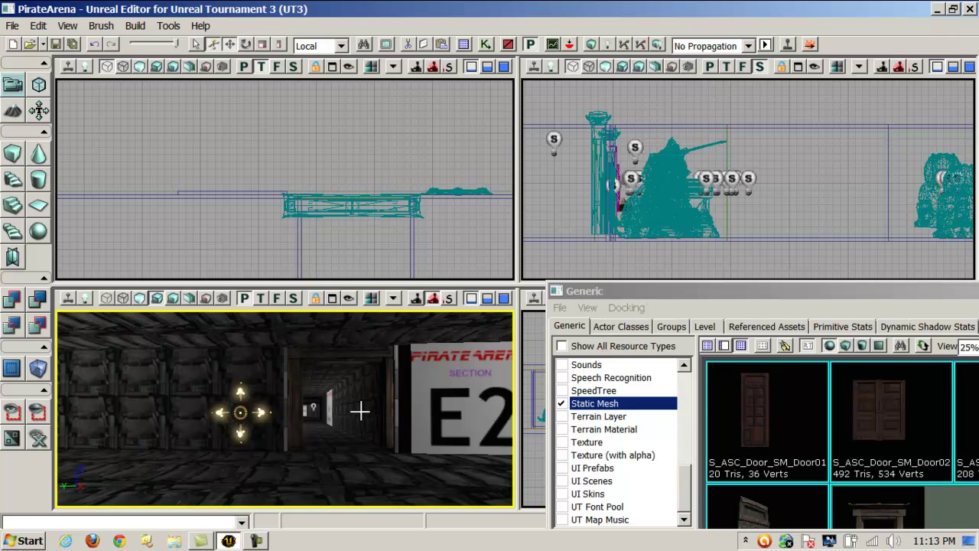
drag(380, 457, 378, 413)
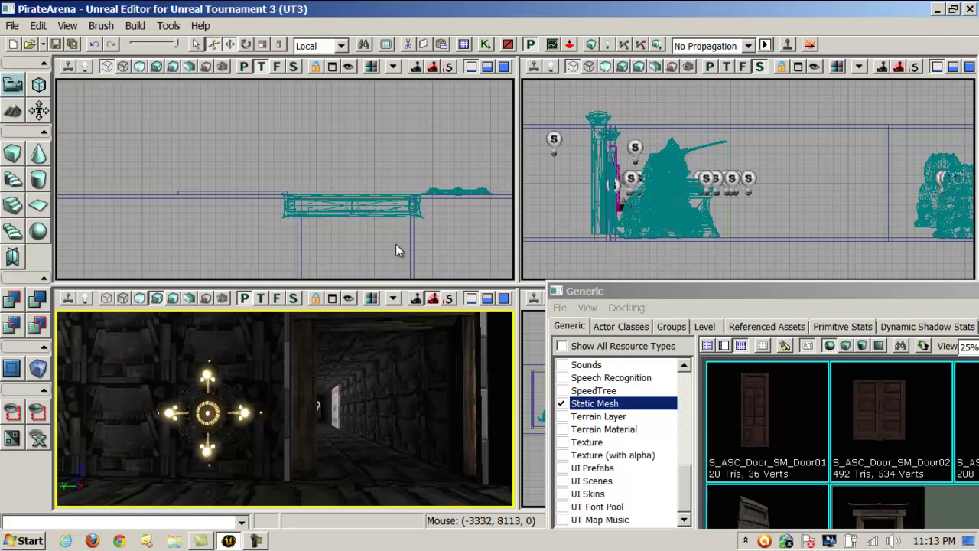
click(393, 205)
drag(354, 267, 351, 269)
click(371, 497)
drag(413, 504, 391, 508)
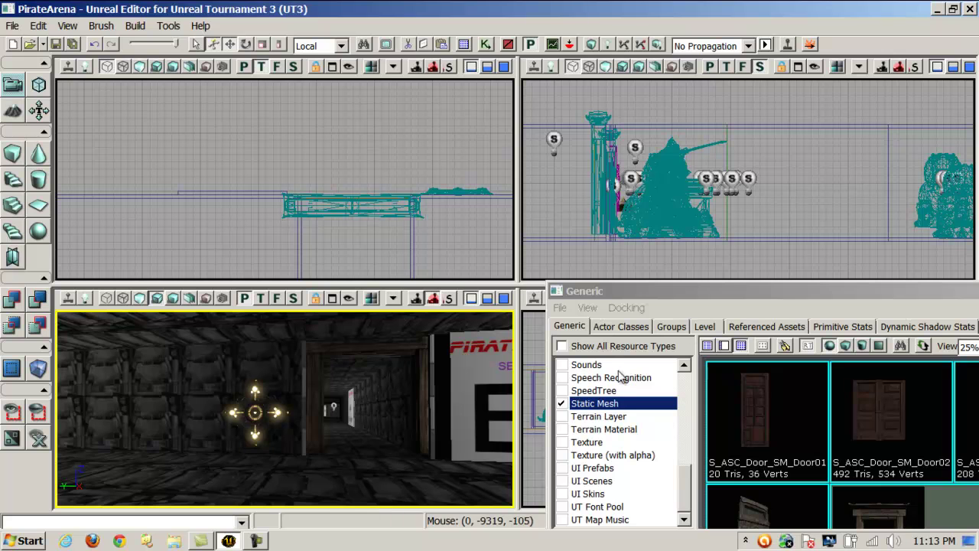
- Pick the S_ASC_Door_SM_Door03 mesh from the ASC_Door package and add it as an InterpActor on the floor at the corridor entrance
click(725, 289)
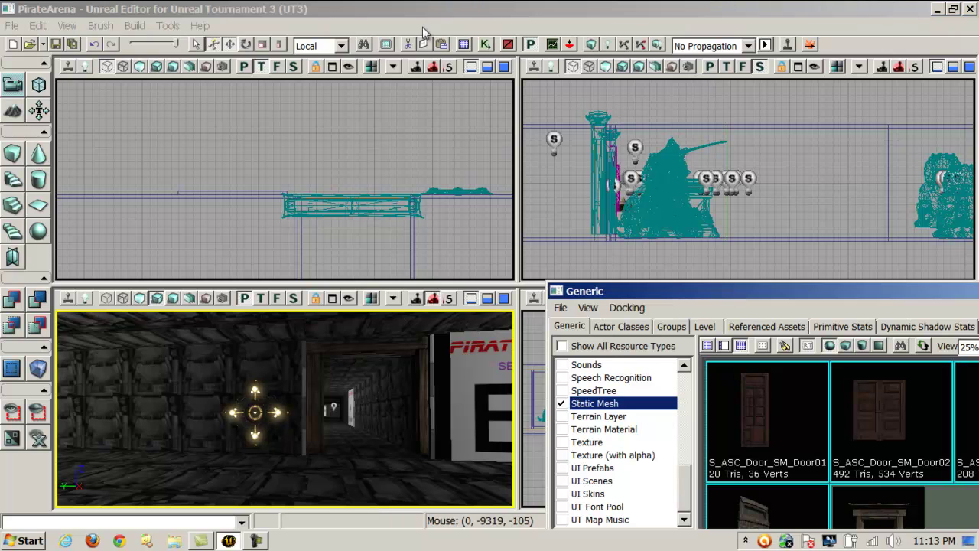
drag(420, 22, 421, 22)
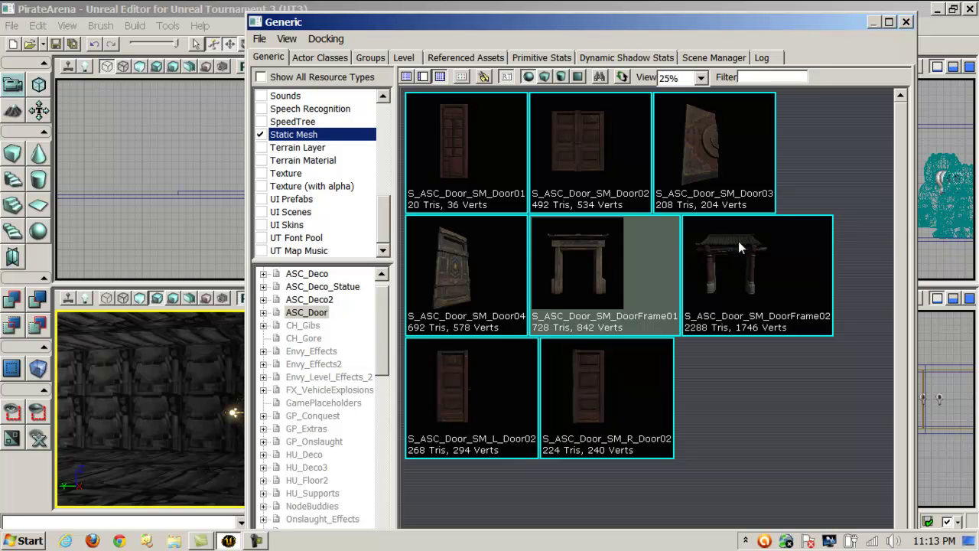
click(708, 149)
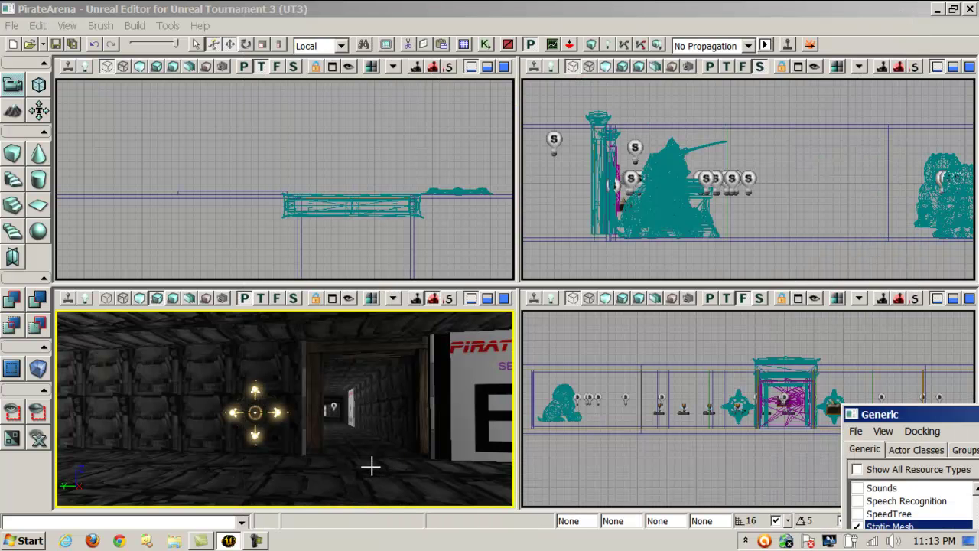
right_click(372, 462)
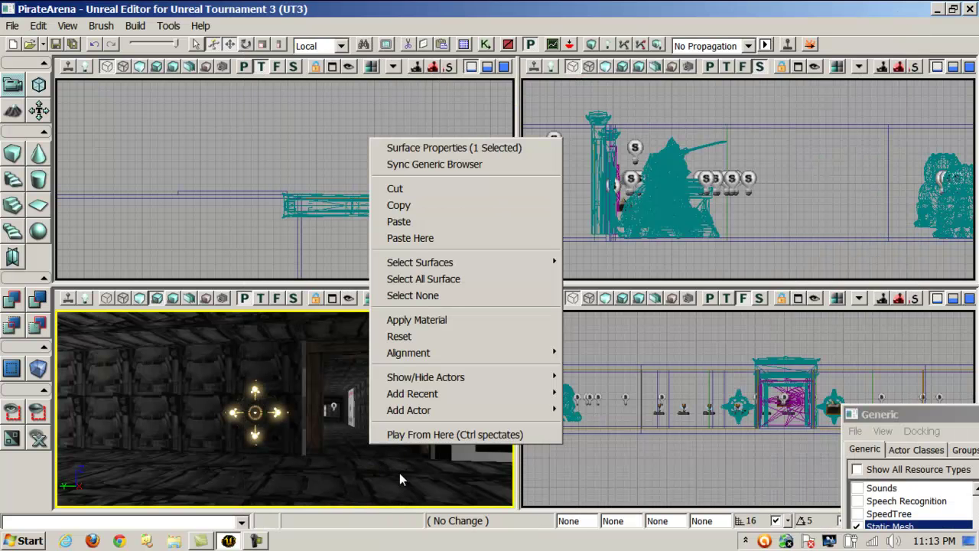
mouse_move(432, 413)
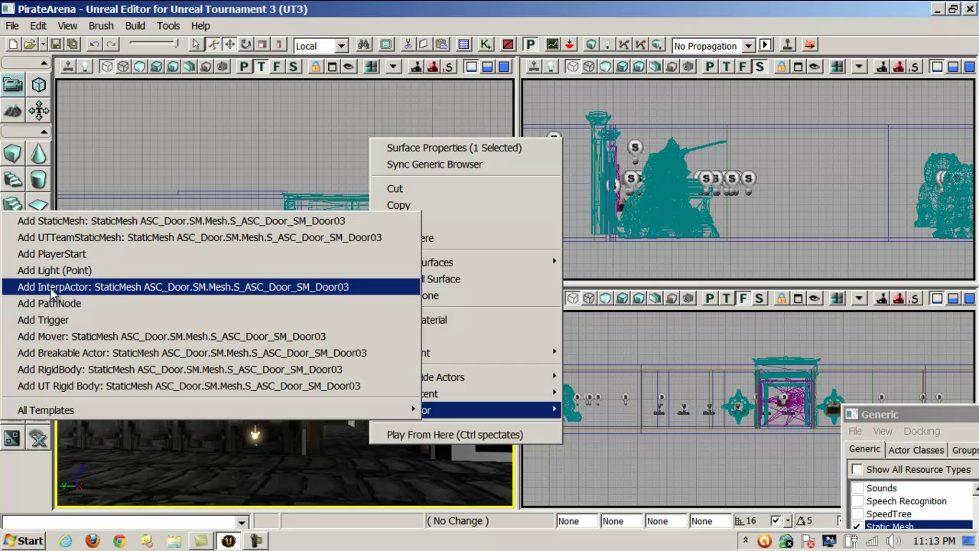
click(75, 287)
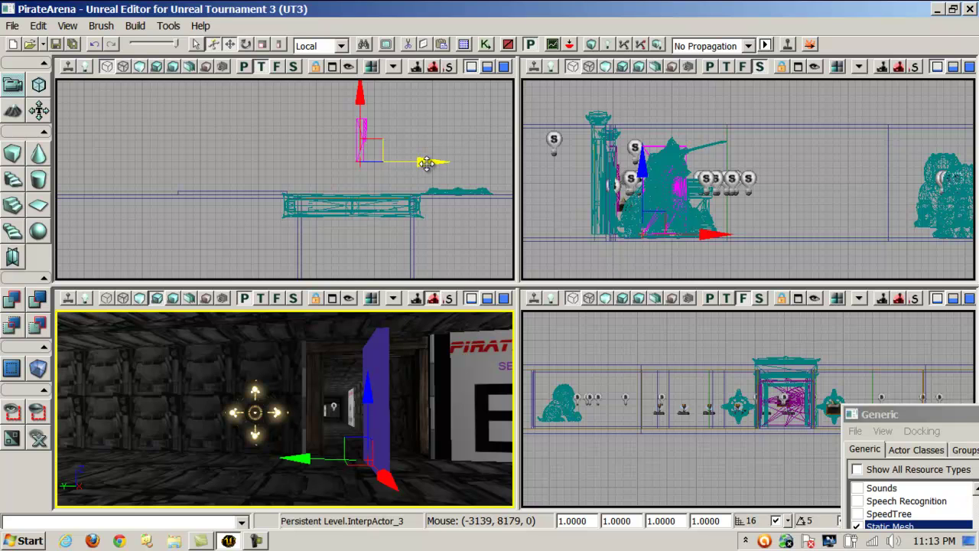
- Rotate the door a quarter turn so it lies across the corridor opening, and move it against the frame with its hinge side at one jamb
key(space)
drag(428, 164, 56, 280)
key(space)
drag(361, 92, 359, 126)
drag(300, 192, 384, 189)
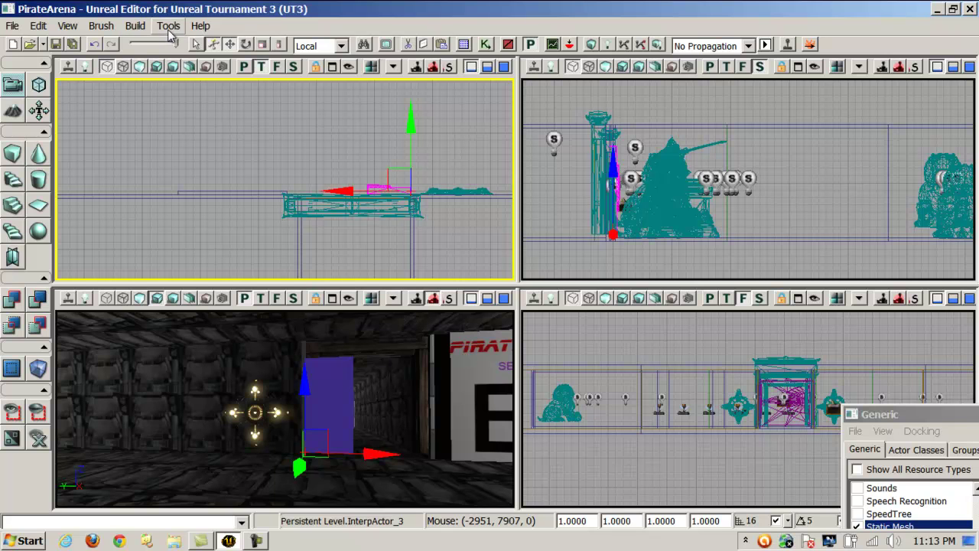
- Stretch the door's width with non-uniform scaling to about 2.27 so it fills the door frame
click(278, 44)
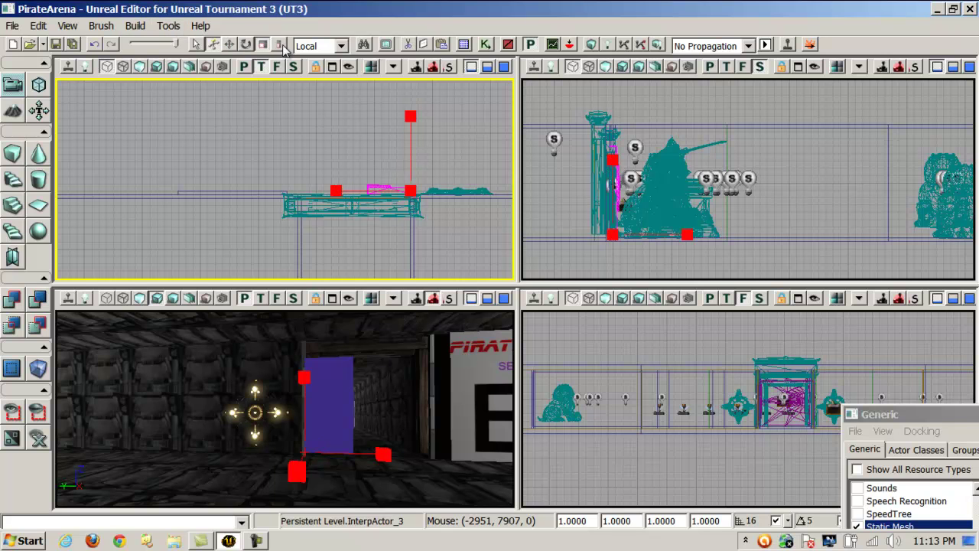
drag(335, 194, 154, 197)
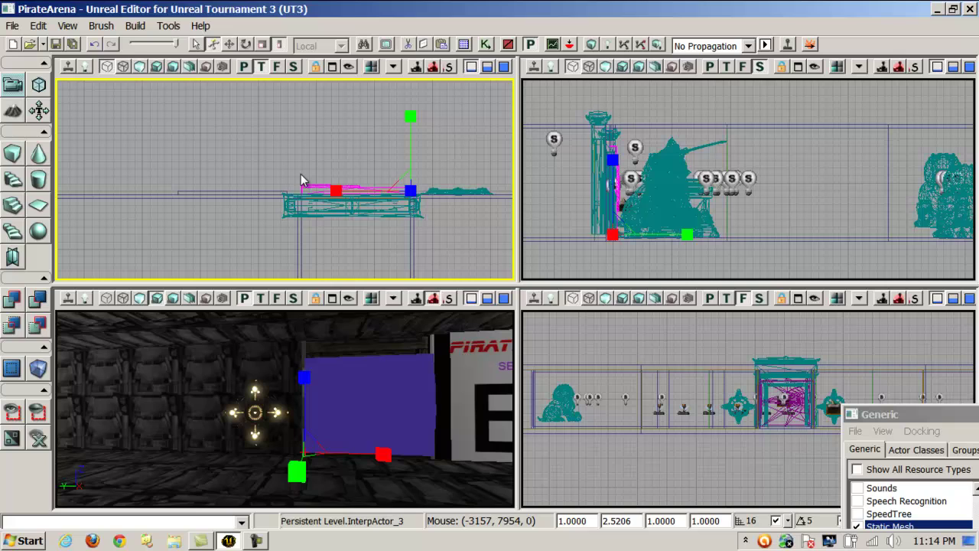
drag(339, 191, 337, 192)
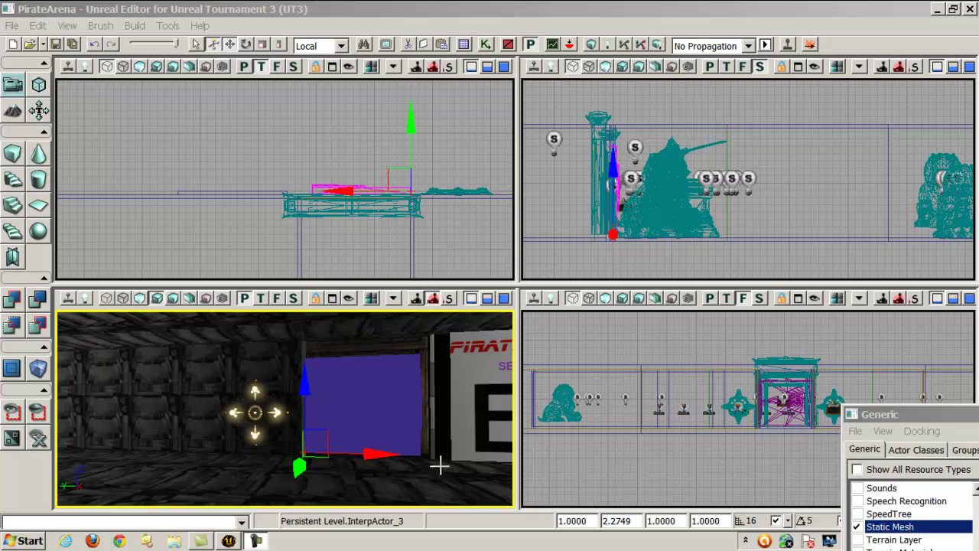
- Open the door InterpActor's properties, try COLLIDE_NoCollision as its CollisionType, and set it to COLLIDE_BlockAll
double_click(378, 407)
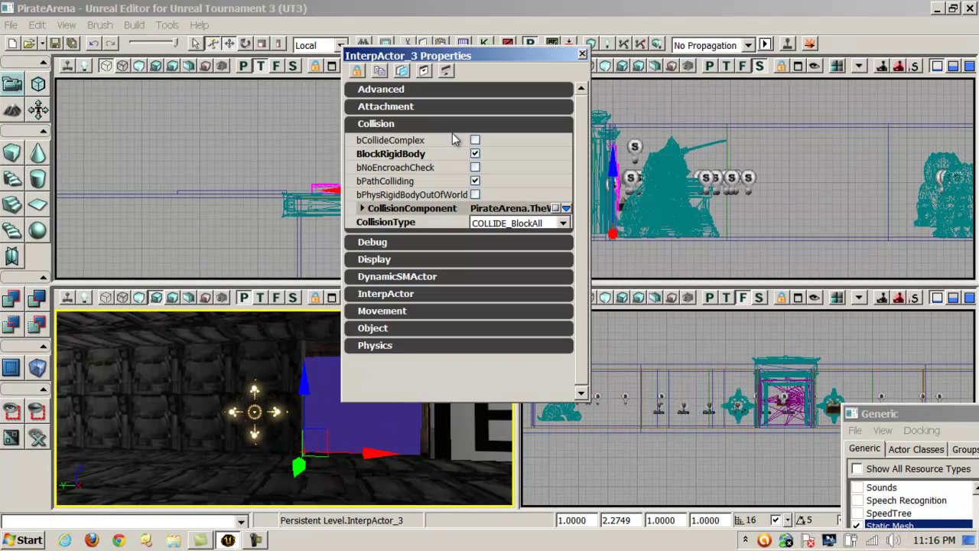
click(447, 124)
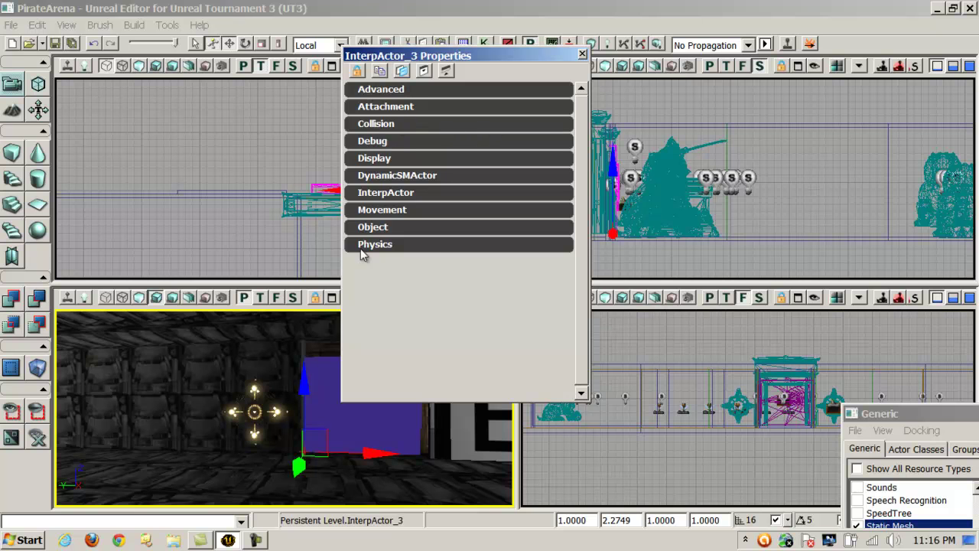
click(397, 125)
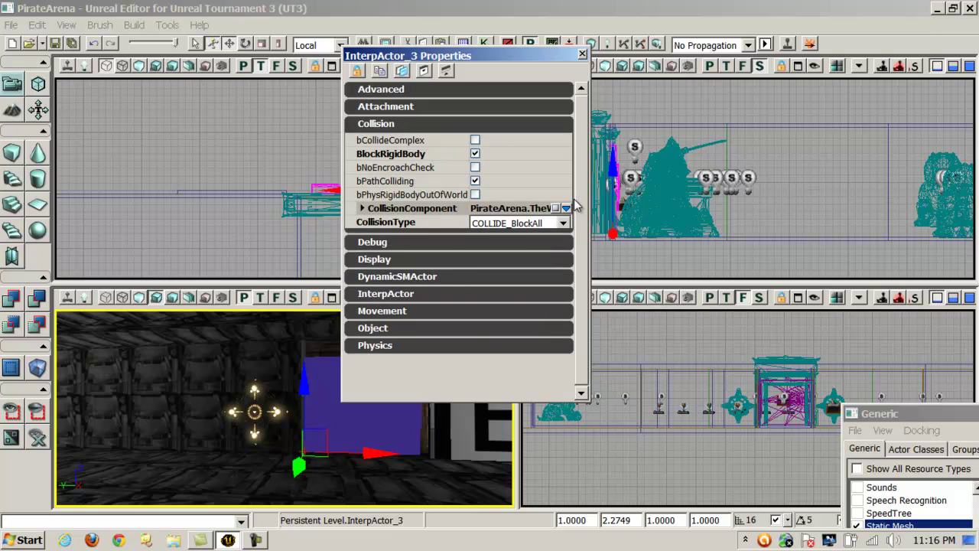
click(563, 224)
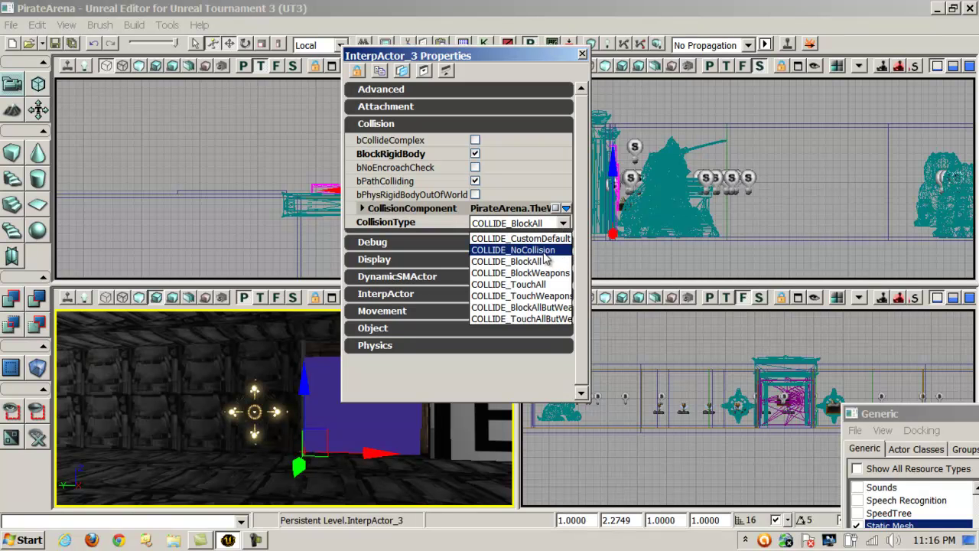
click(536, 250)
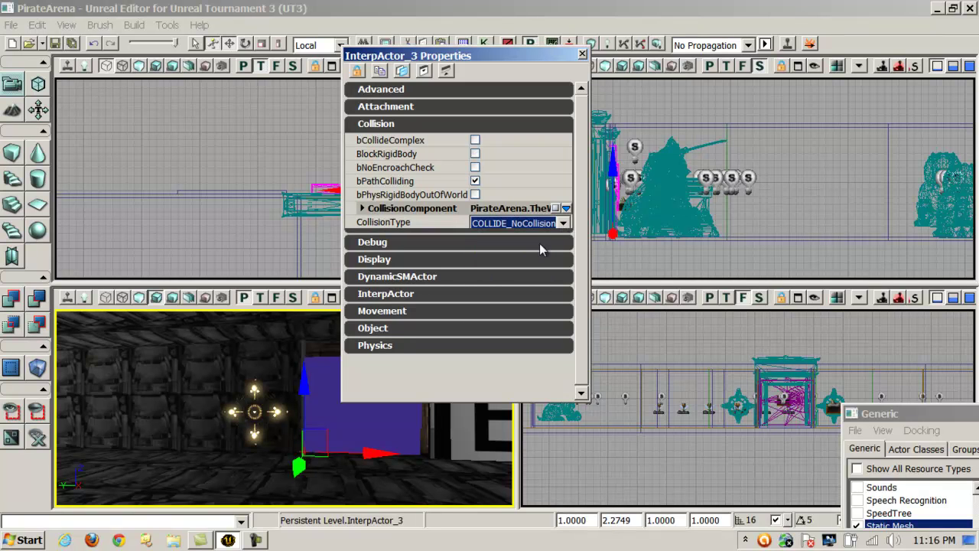
click(564, 223)
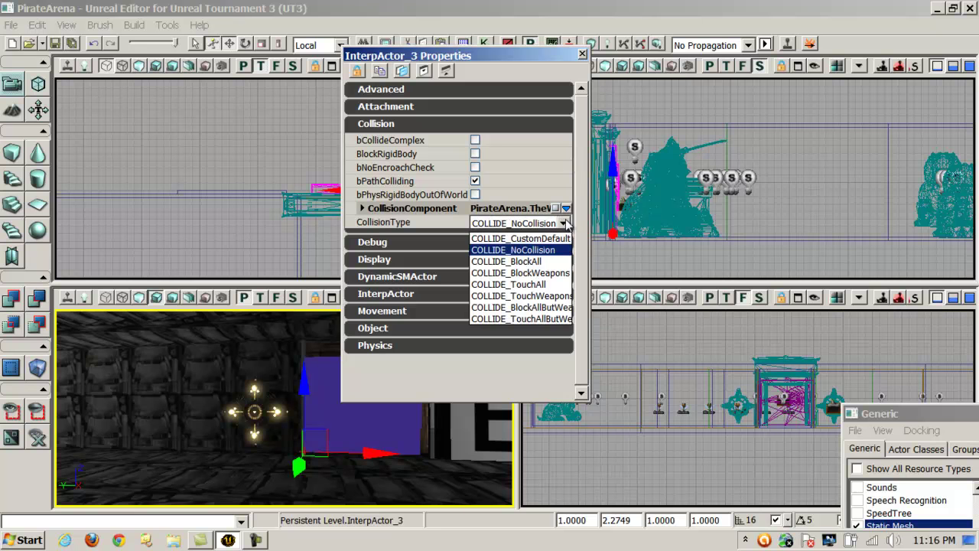
click(509, 260)
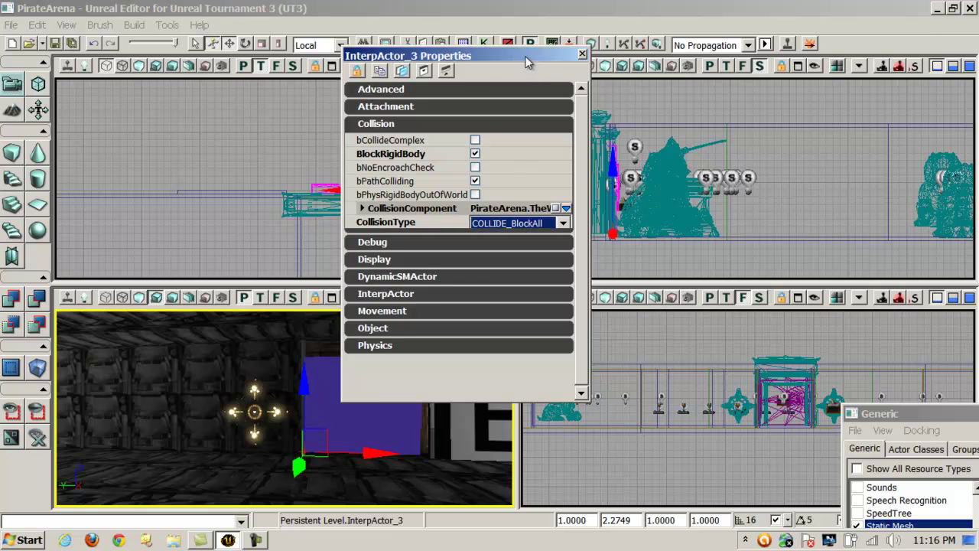
drag(564, 61, 602, 59)
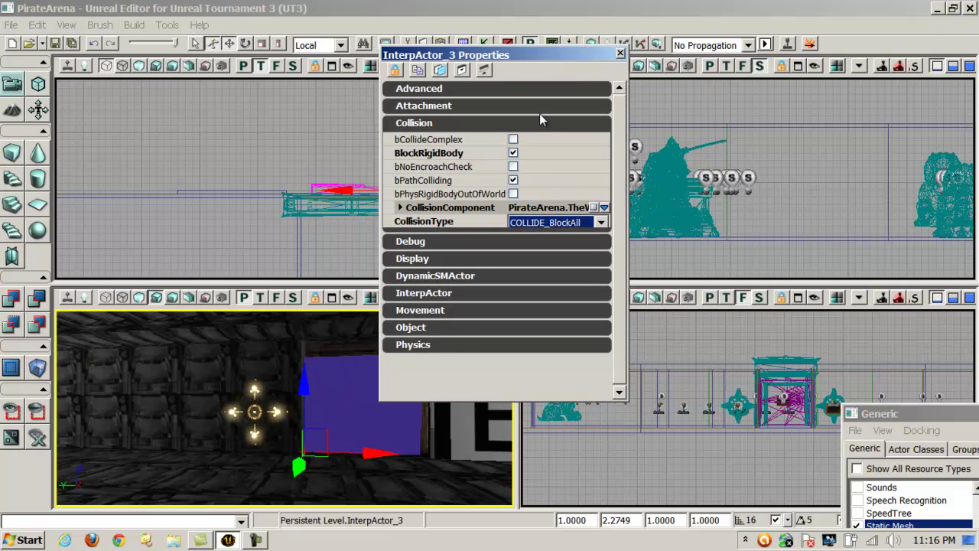
- Enable the door's light environment with bEnabled under DynamicSMActor's LightEnvironmentComponent, close the properties and deselect the door
click(417, 124)
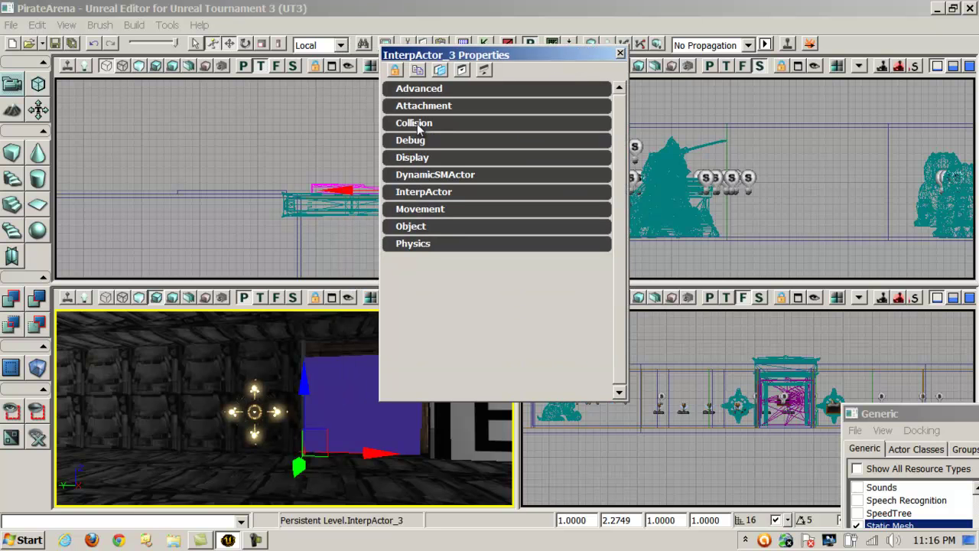
click(439, 176)
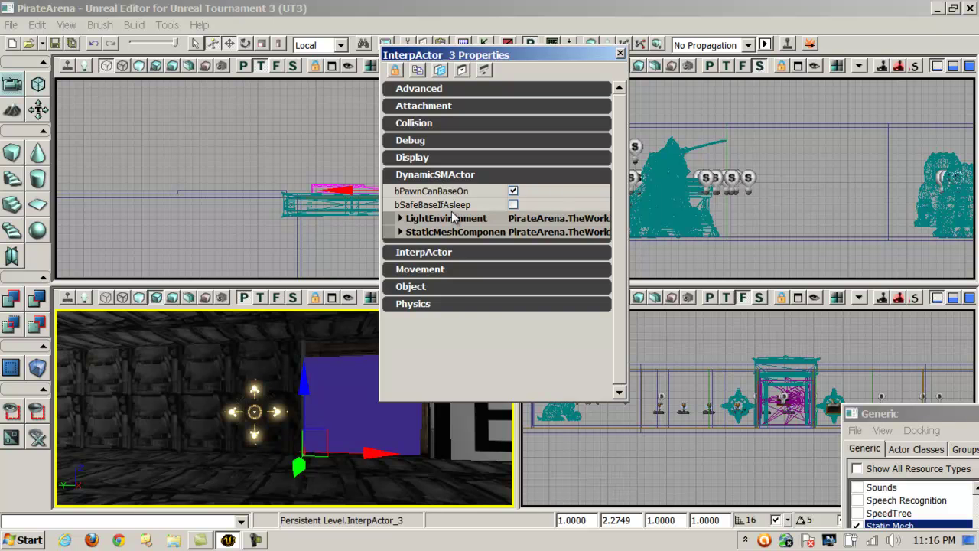
click(398, 220)
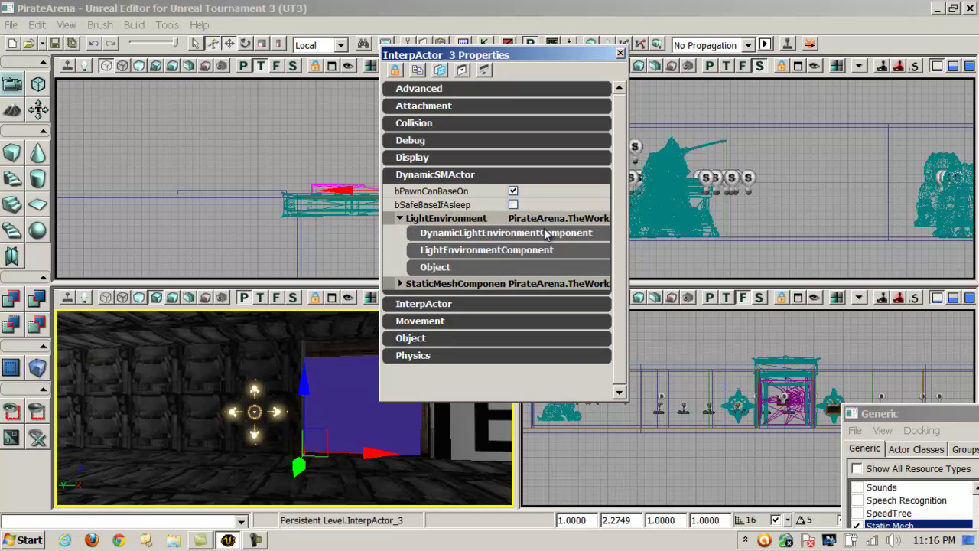
click(507, 252)
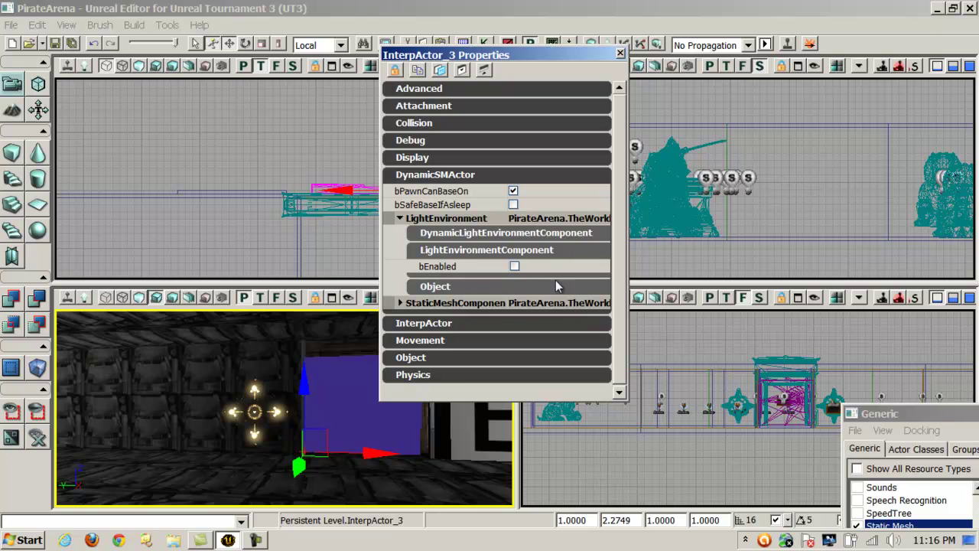
click(514, 267)
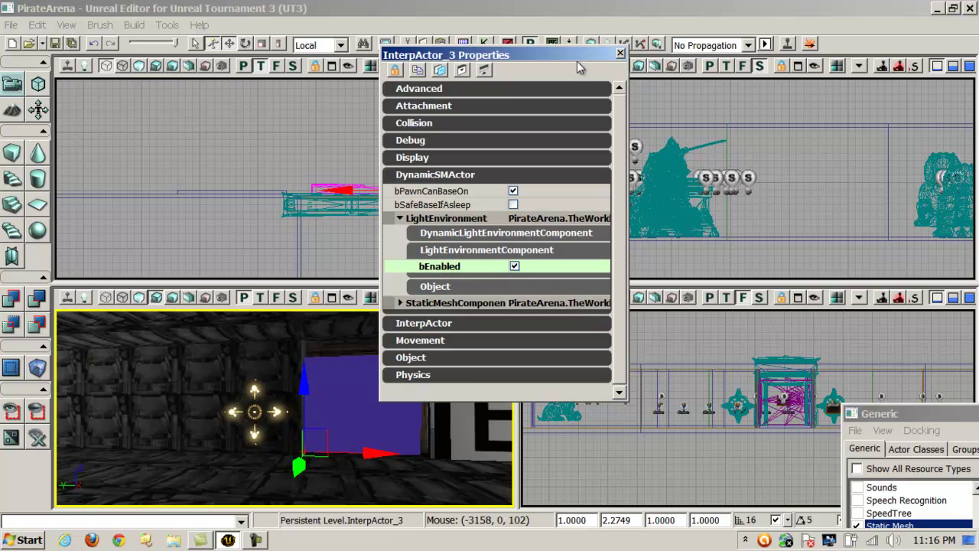
click(620, 53)
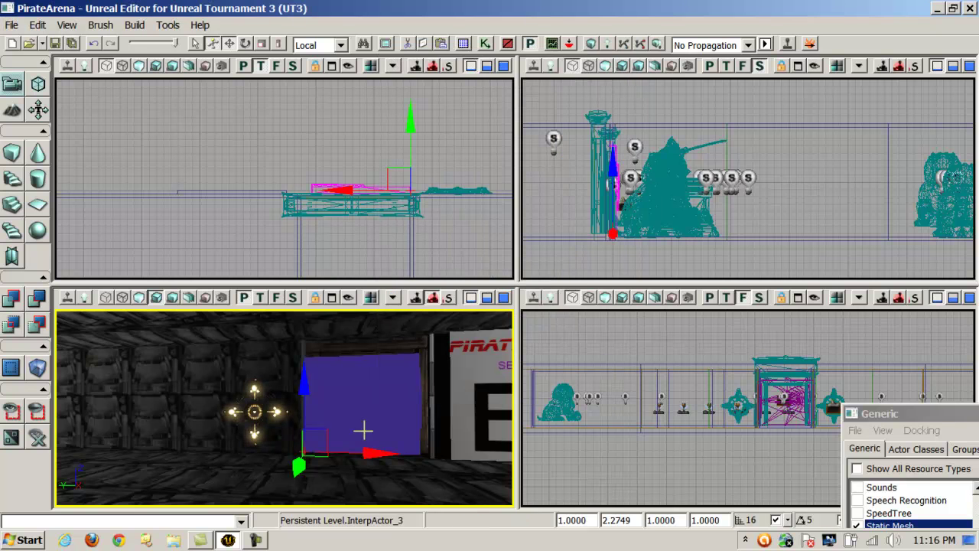
click(386, 483)
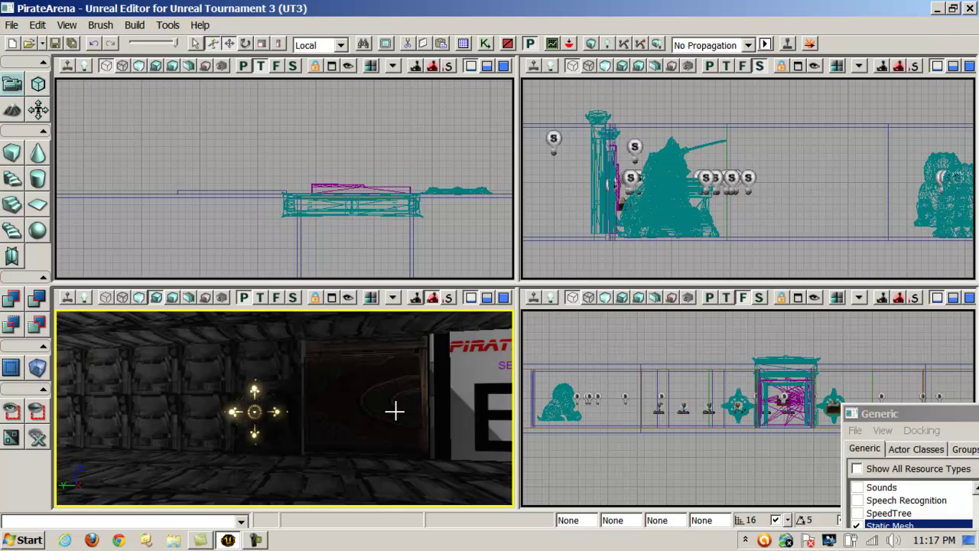
- Add a Trigger actor at the wall beside the door, below the glowing wall ornament
drag(418, 462, 348, 483)
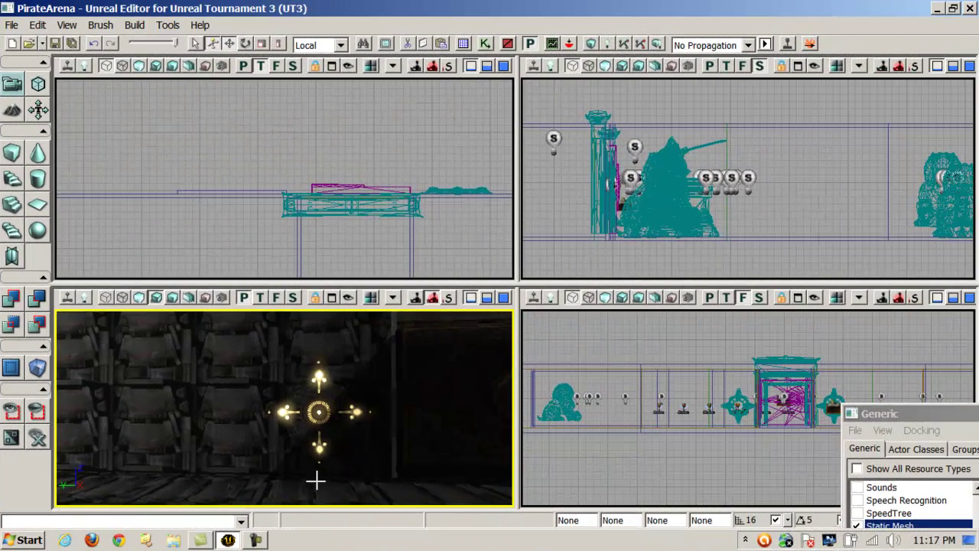
right_click(316, 483)
mouse_move(353, 432)
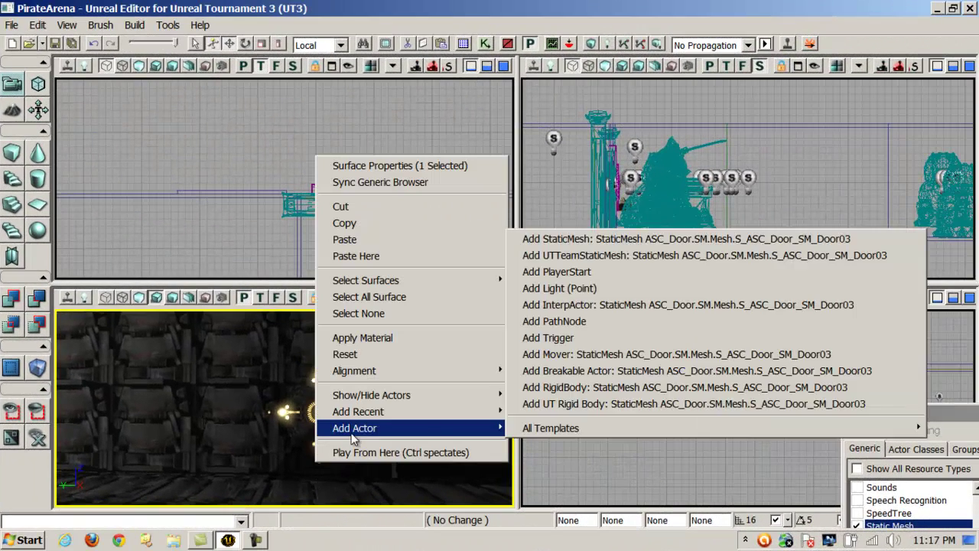
click(568, 337)
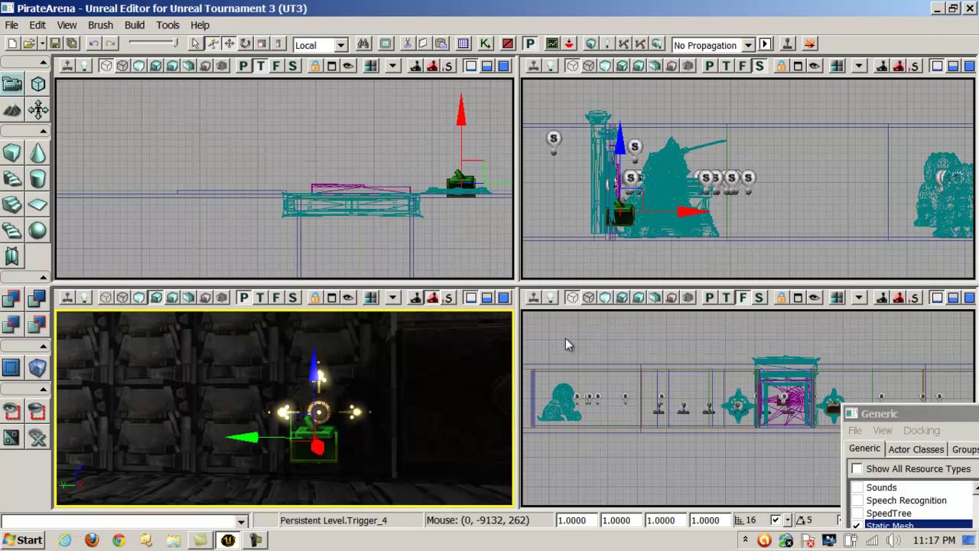
- Raise the trigger to the height of the glowing ornament, move it out from the wall and adjust it slightly sideways
drag(317, 386, 319, 363)
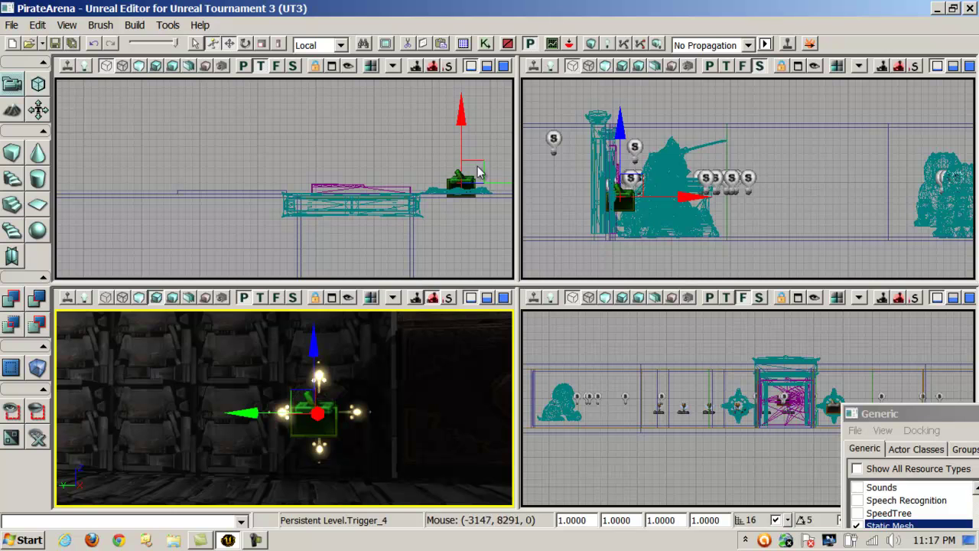
drag(461, 123, 461, 112)
drag(503, 166, 501, 157)
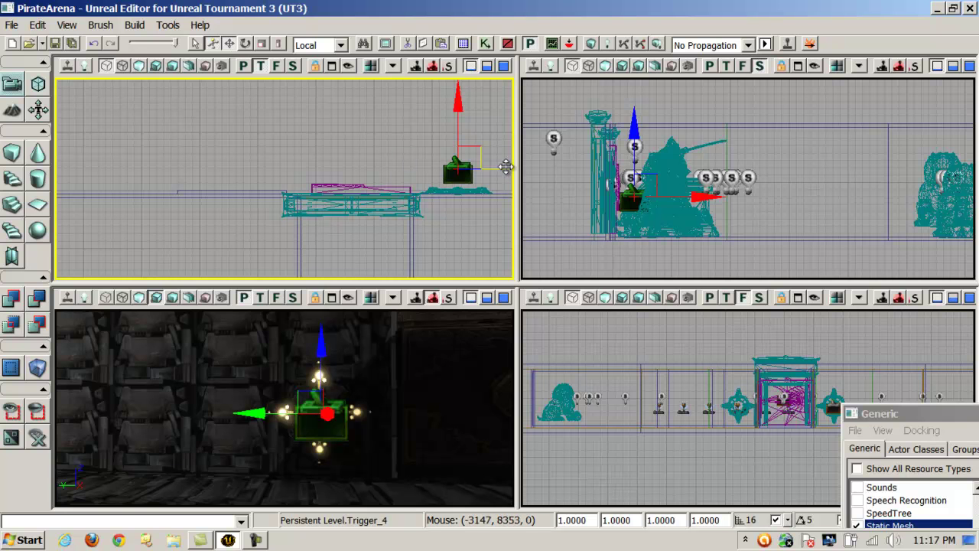
drag(365, 144, 516, 87)
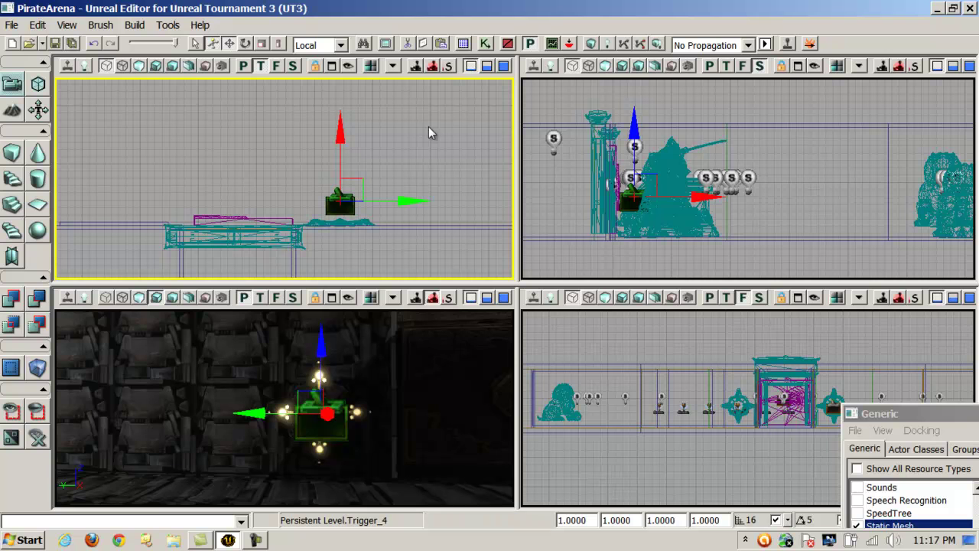
- Open the trigger's properties and set its DrawScale to 0.5 under Display, closing the properties when done
click(333, 421)
right_click(324, 422)
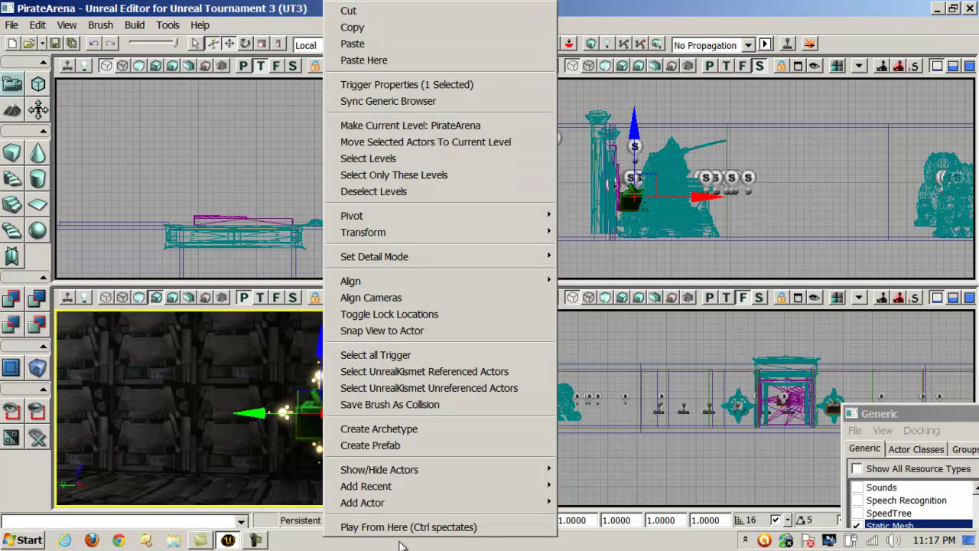
click(379, 331)
double_click(334, 427)
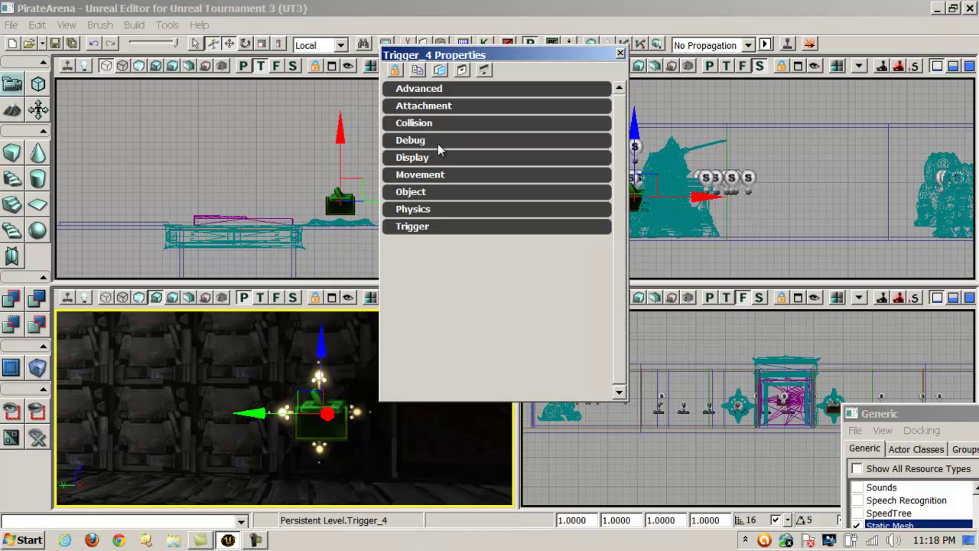
click(433, 158)
click(559, 188)
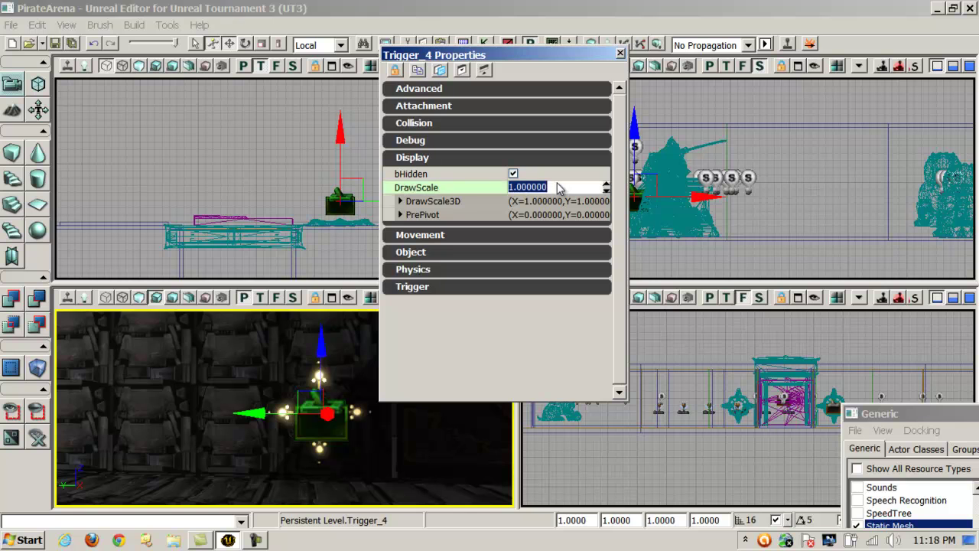
text(.5)
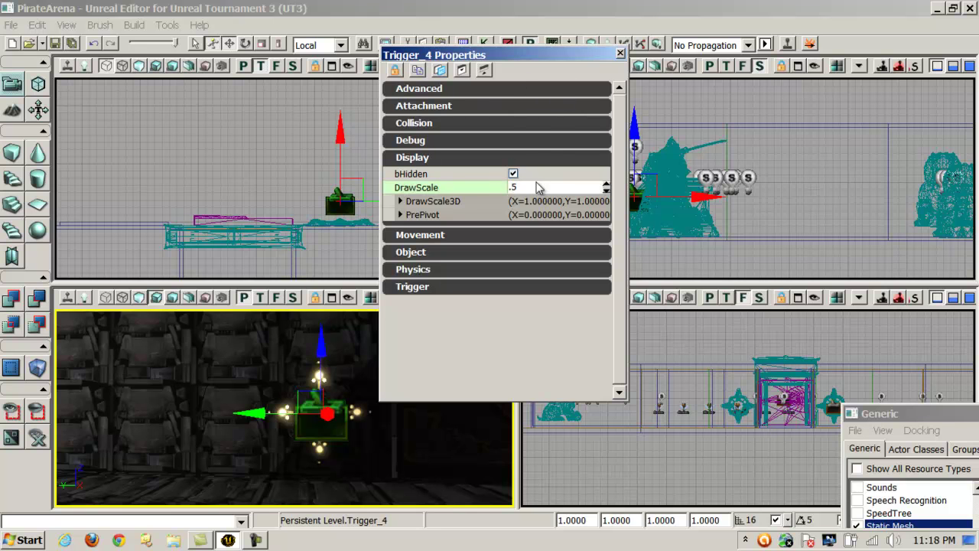
click(620, 54)
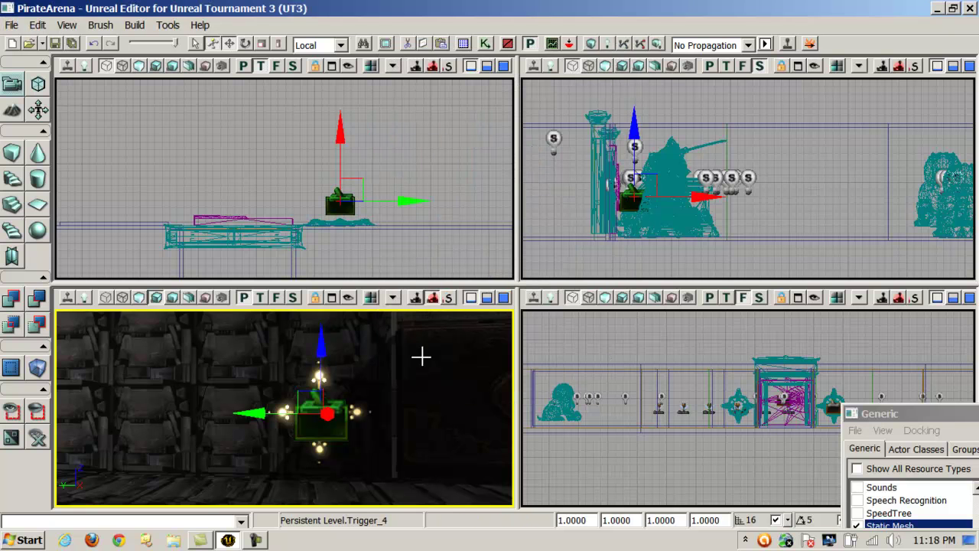
- Move the trigger slightly closer to the wall and leave it deselected
click(371, 490)
key(Escape)
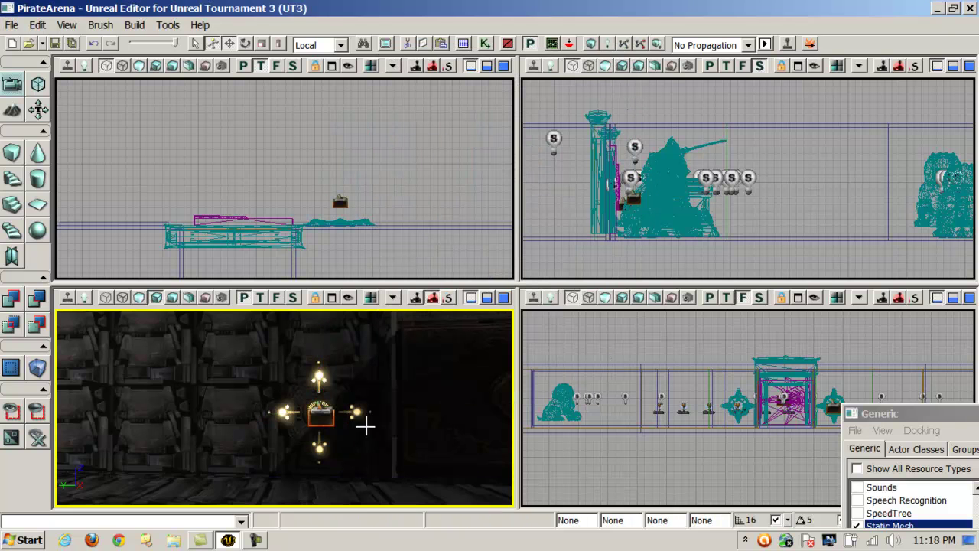
click(340, 202)
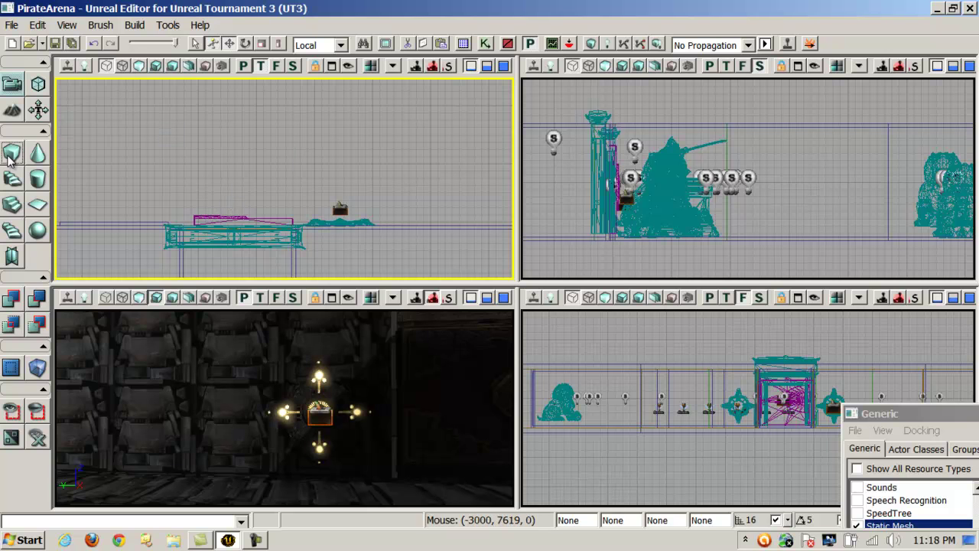
- Select the builder brush outside the arena and move it in front of the wall beside the door, enclosing the trigger
right_drag(317, 148, 480, 88)
scroll(466, 79, down, 4)
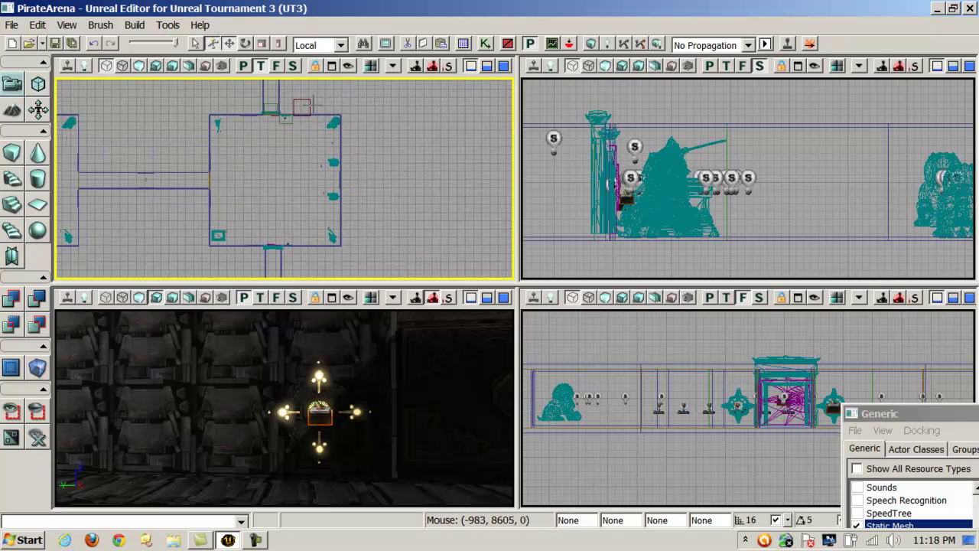
click(312, 105)
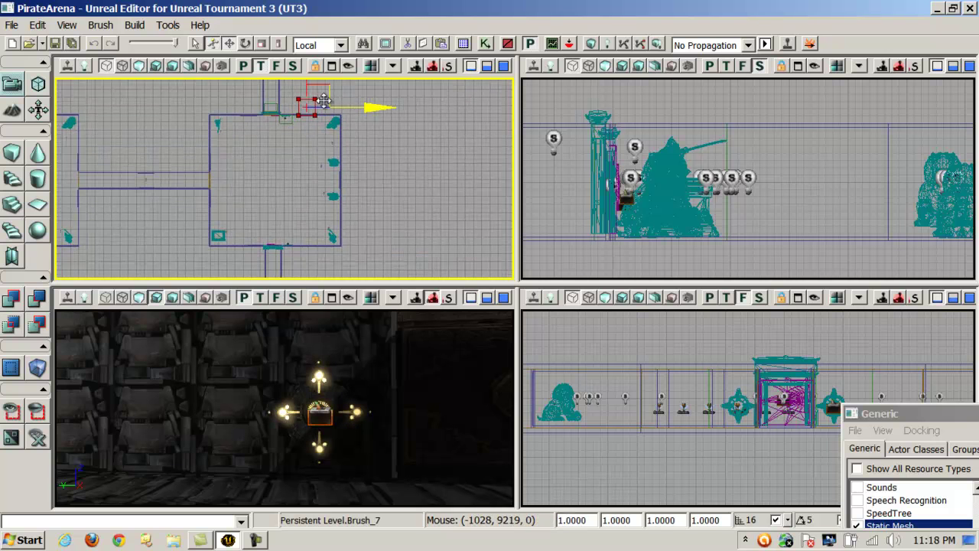
mouse_move(363, 110)
mouse_down()
mouse_move(336, 132)
mouse_move(284, 281)
mouse_up()
mouse_move(378, 233)
mouse_down()
mouse_move(341, 234)
mouse_move(359, 234)
mouse_up()
drag(292, 167, 290, 171)
mouse_move(438, 198)
right_down()
mouse_move(439, 250)
mouse_move(407, 280)
mouse_move(335, 279)
right_up()
drag(414, 207, 400, 206)
drag(338, 138, 339, 143)
- Set the drag grid to 8 and shift the builder brush slightly closer to the wall
click(65, 24)
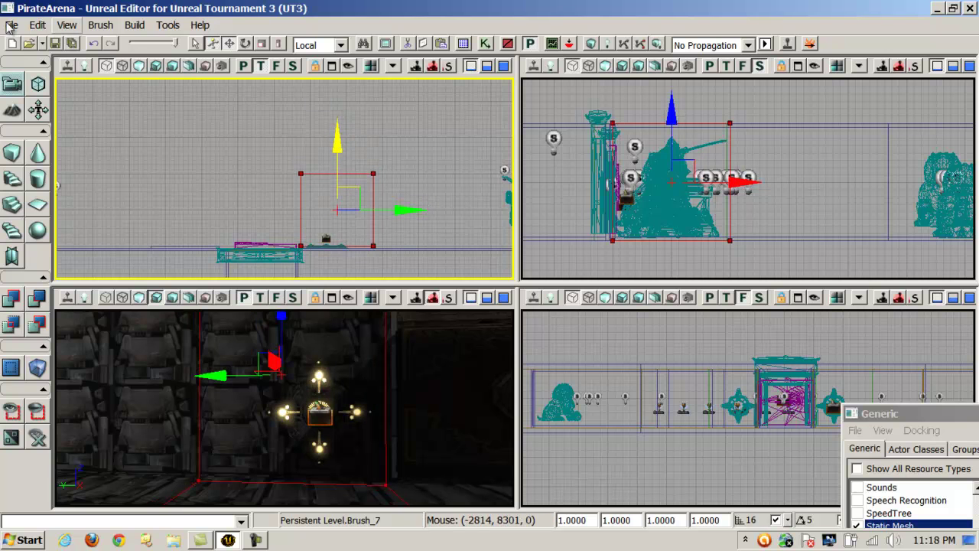
mouse_move(47, 31)
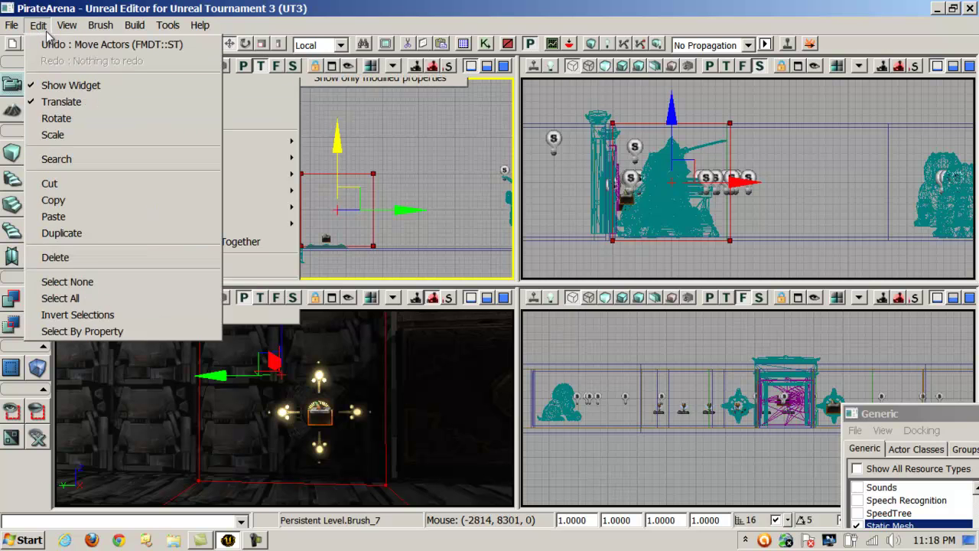
mouse_move(107, 143)
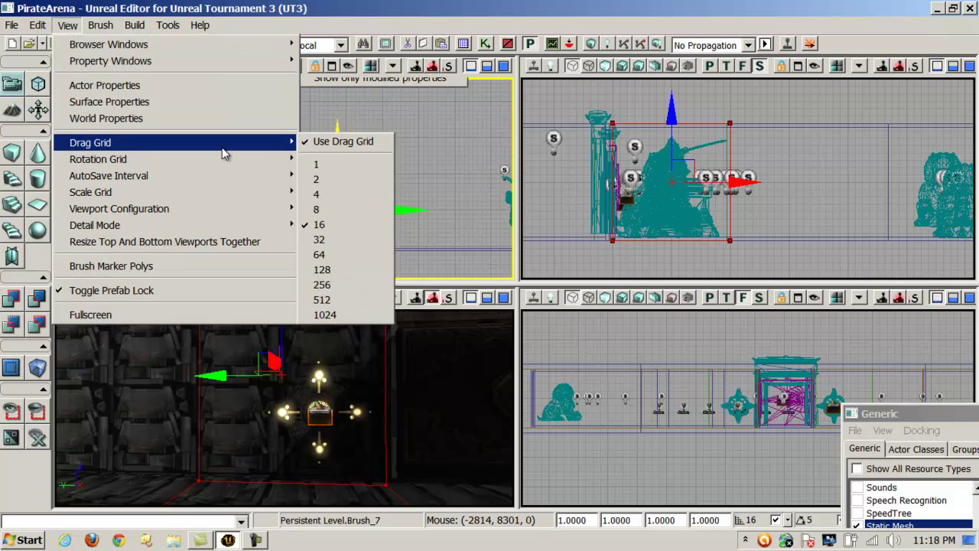
click(325, 210)
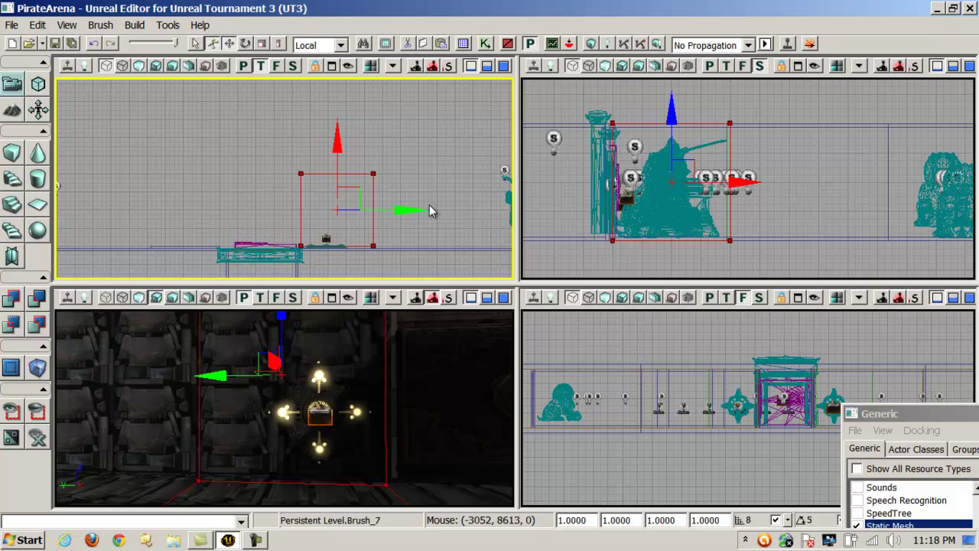
scroll(434, 164, up, 4)
drag(425, 234, 439, 277)
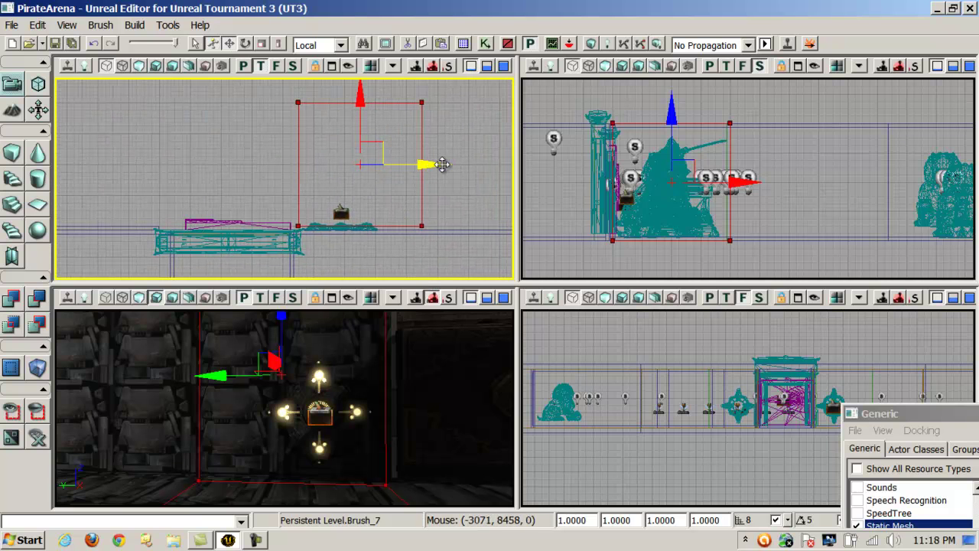
key(Down)
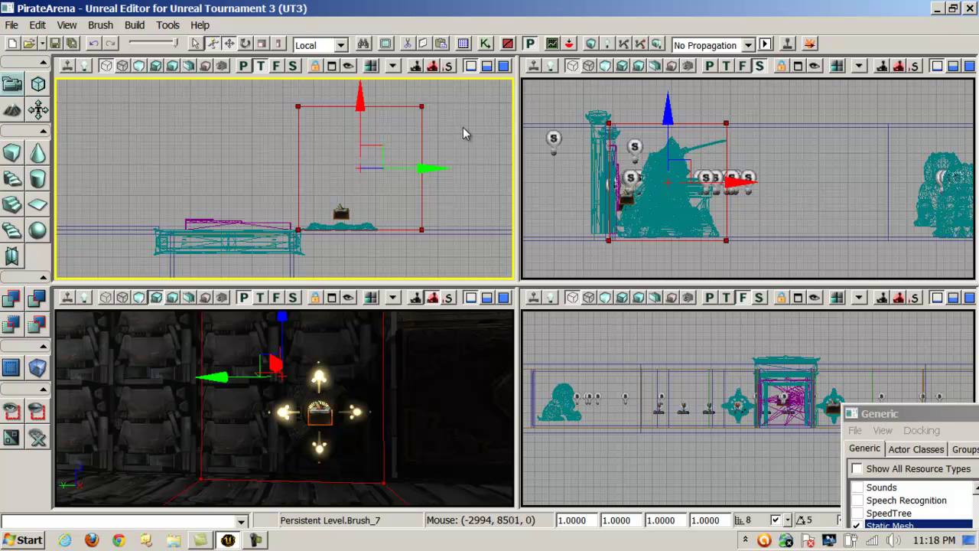
- Open the cube brush builder and rebuild the builder brush with Y set to 128
right_click(17, 154)
mouse_move(473, 154)
mouse_down()
mouse_move(572, 80)
mouse_move(579, 54)
mouse_up()
click(629, 116)
drag(630, 115, 610, 117)
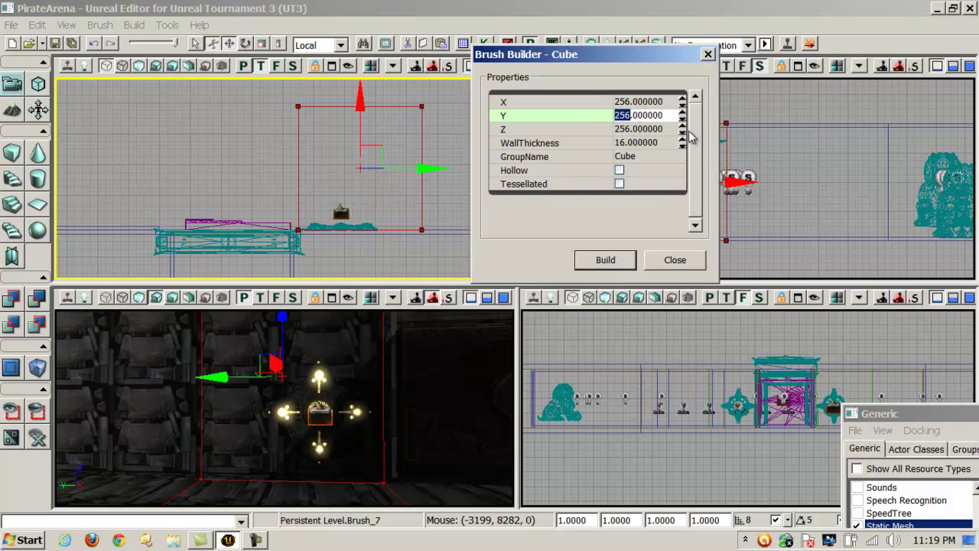
text(128)
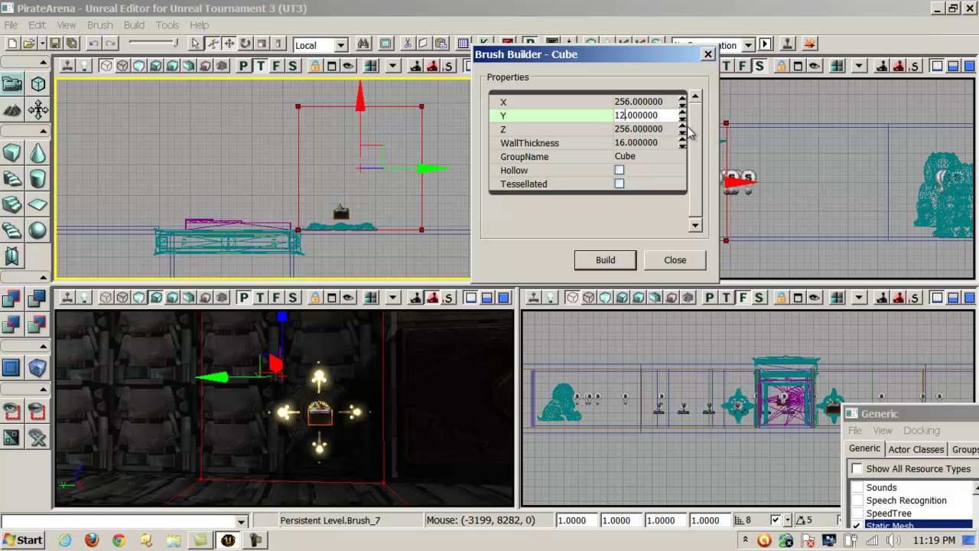
click(628, 106)
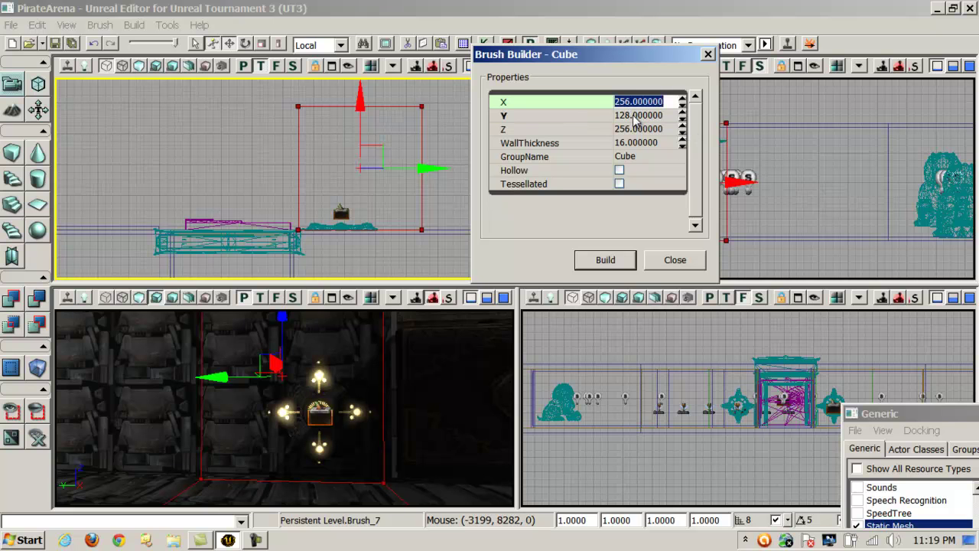
click(634, 117)
click(606, 261)
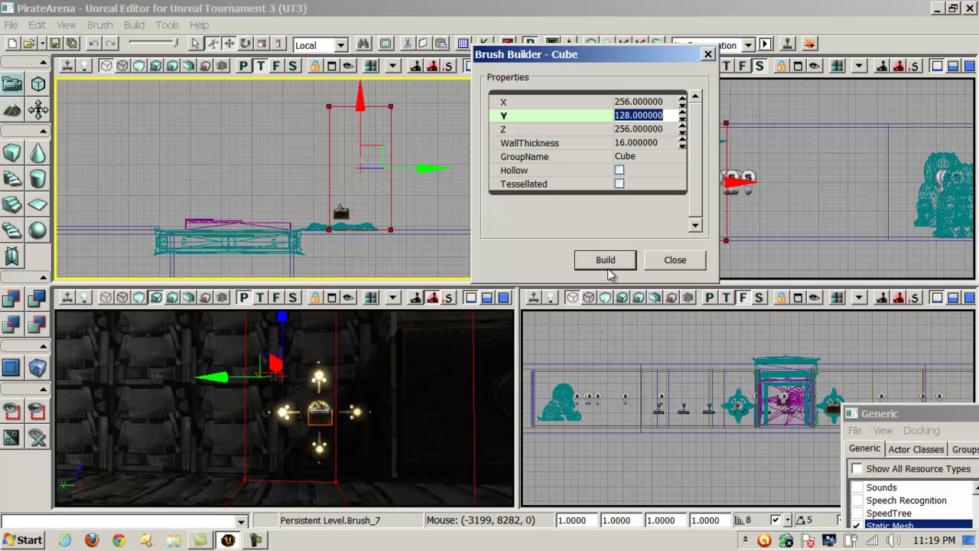
- Rebuild the cube brush with X 128 and Y 256, and move it up against the wall around the trigger
click(630, 114)
drag(631, 114, 609, 112)
text(256)
click(625, 104)
text(128)
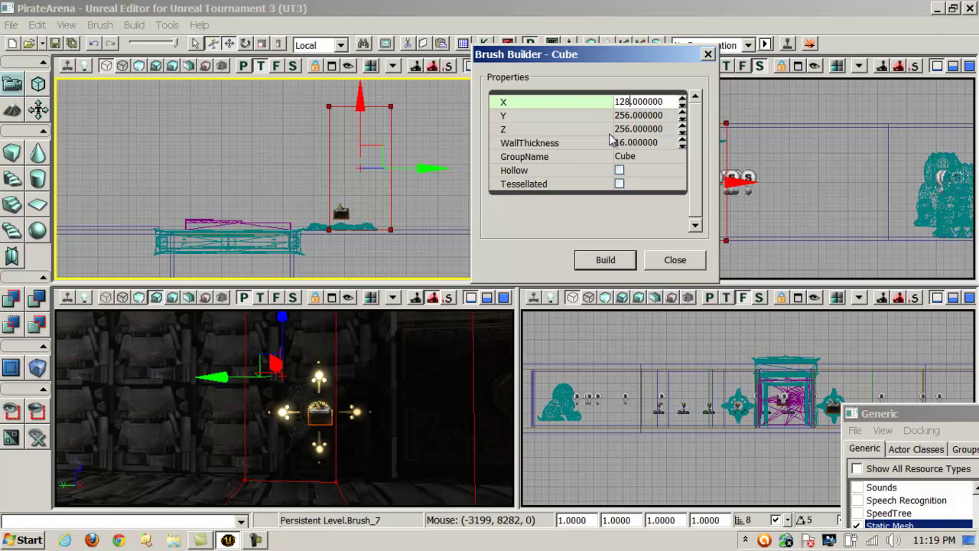
click(604, 259)
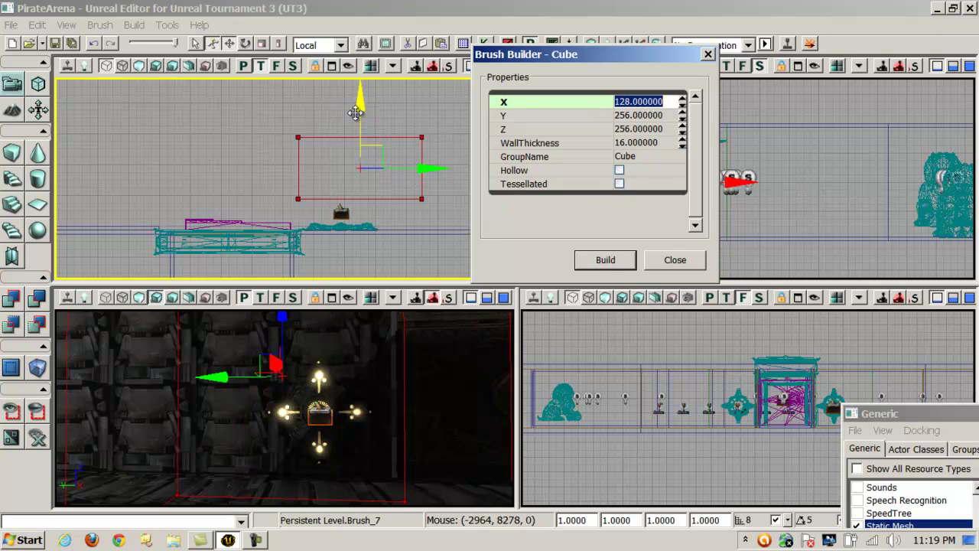
drag(359, 120, 360, 139)
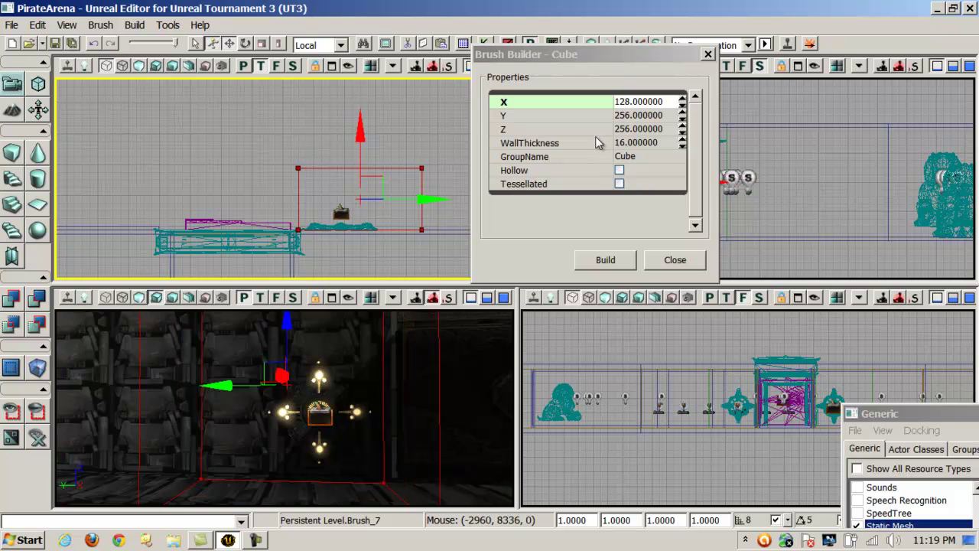
- Rebuild the cube brush with Y 200, centre it sideways on the trigger and close the brush builder
click(630, 114)
drag(633, 116, 620, 121)
text(00)
click(605, 261)
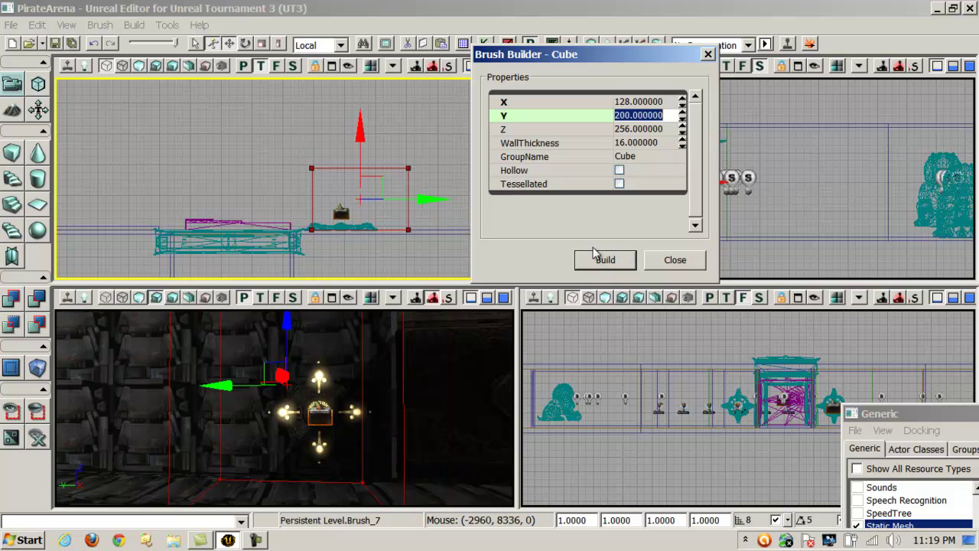
drag(430, 199, 412, 200)
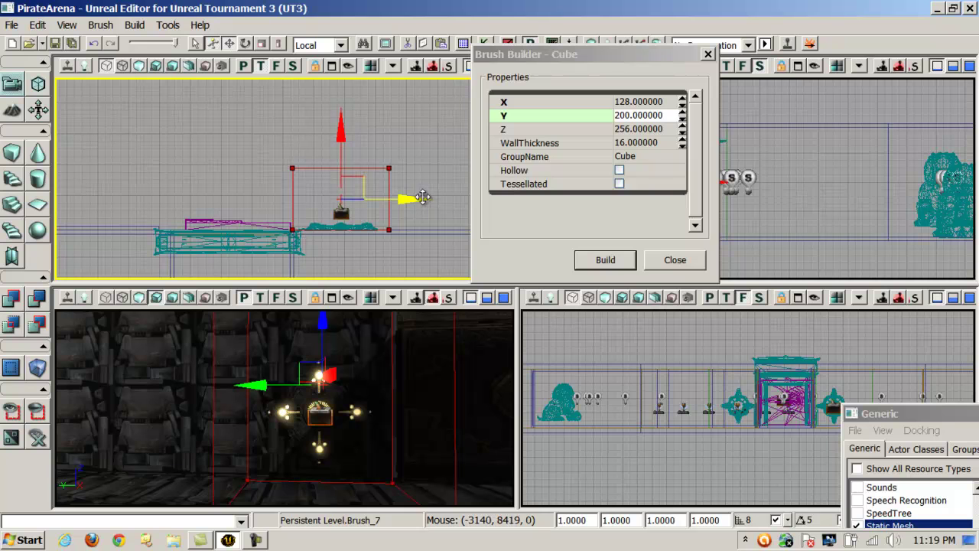
click(681, 260)
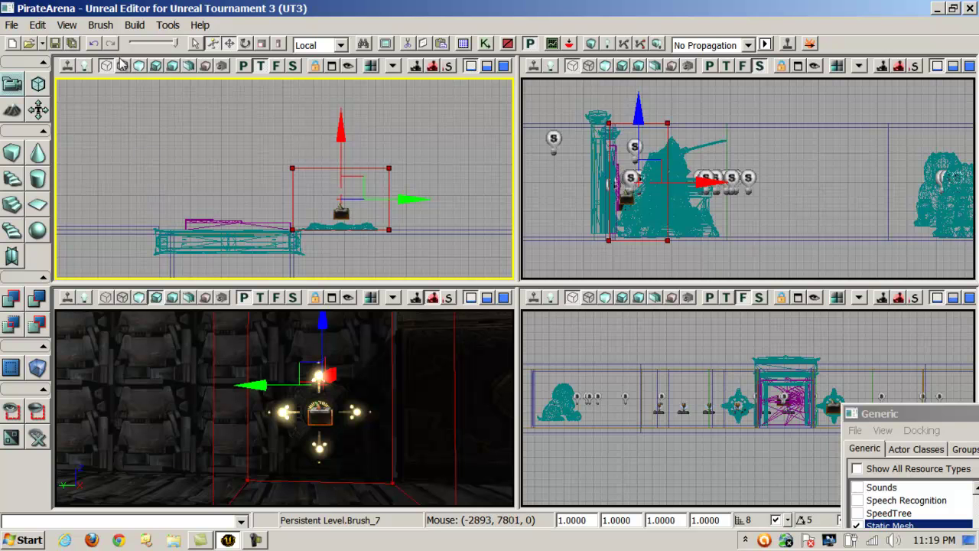
- Add a TriggerVolume from the builder brush around the trigger, and move the brush away so the new volume can be selected
click(101, 25)
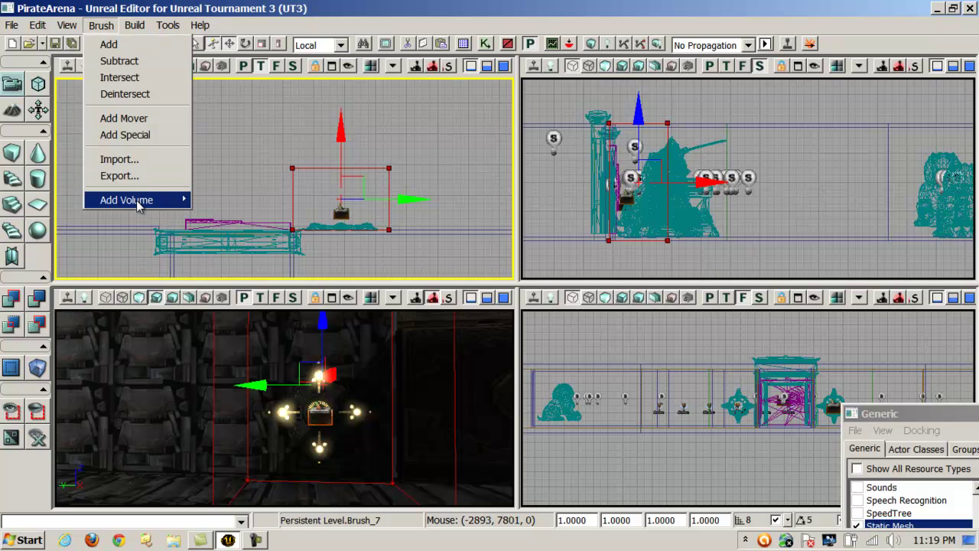
mouse_move(137, 203)
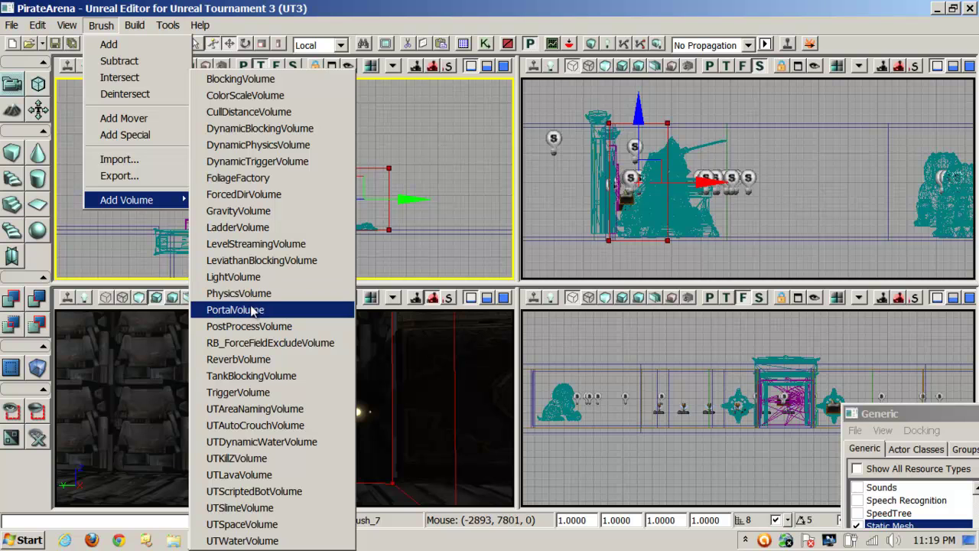
click(260, 10)
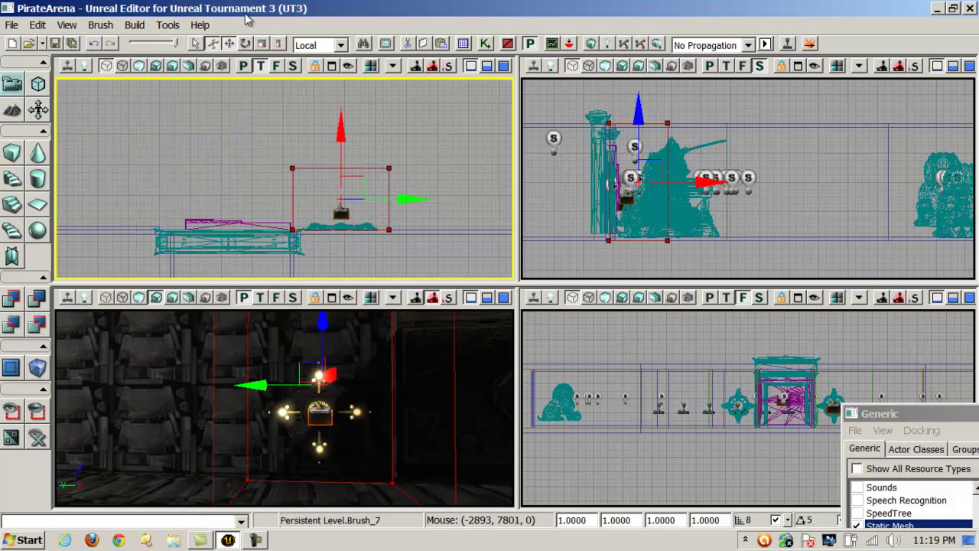
right_click(41, 372)
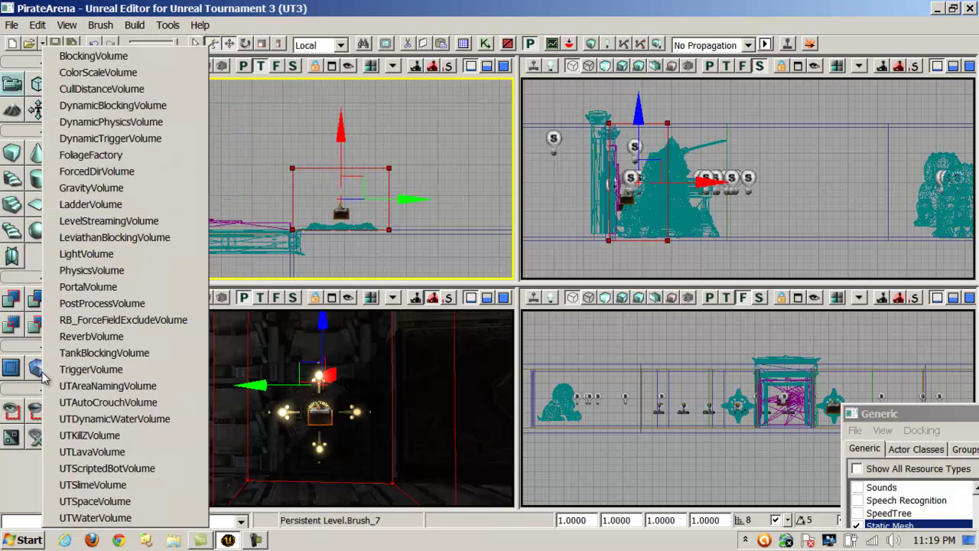
click(130, 368)
mouse_move(339, 125)
mouse_down()
mouse_move(339, 88)
mouse_move(357, 78)
mouse_move(349, 93)
mouse_up()
click(390, 205)
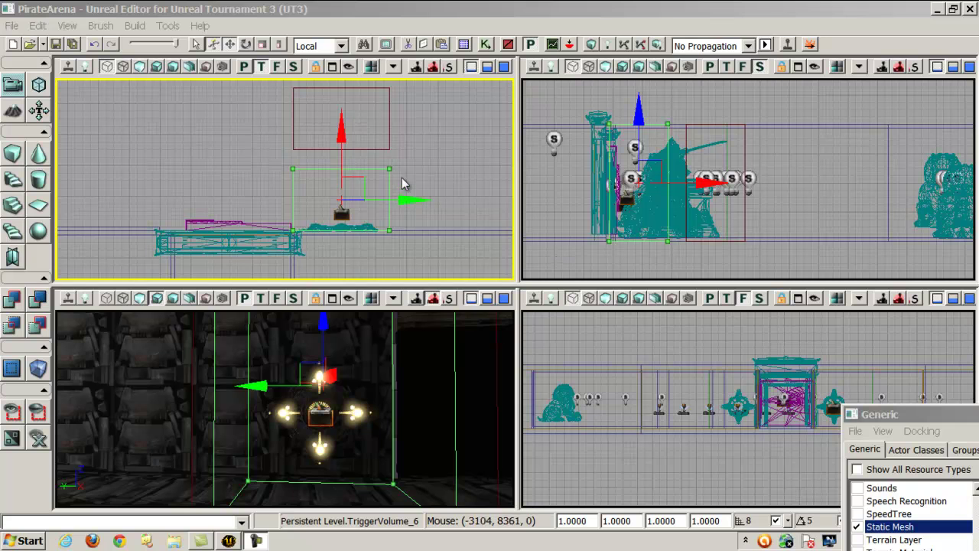
- Open the Kismet main sequence for PirateArena and find an empty area beside the existing TriggerVolume nodes
click(485, 44)
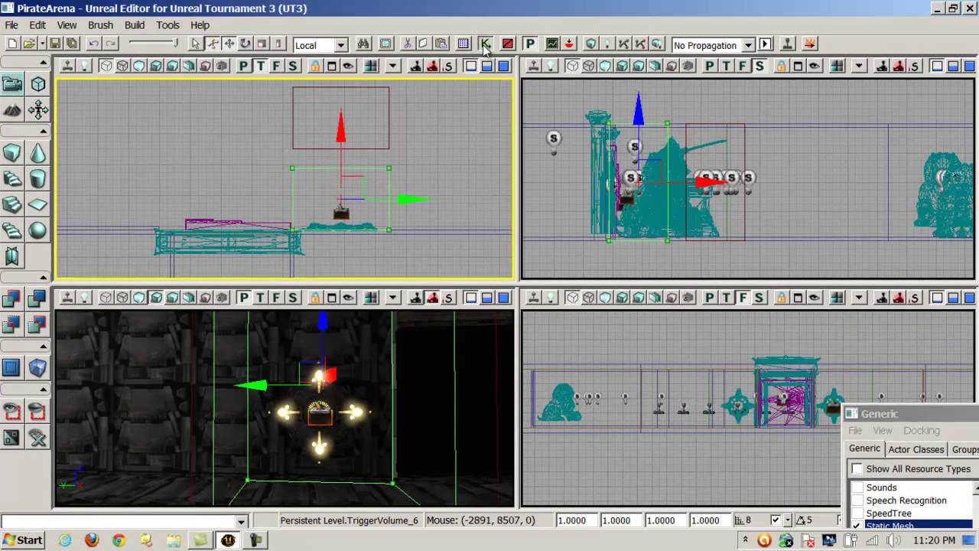
drag(520, 201, 554, 40)
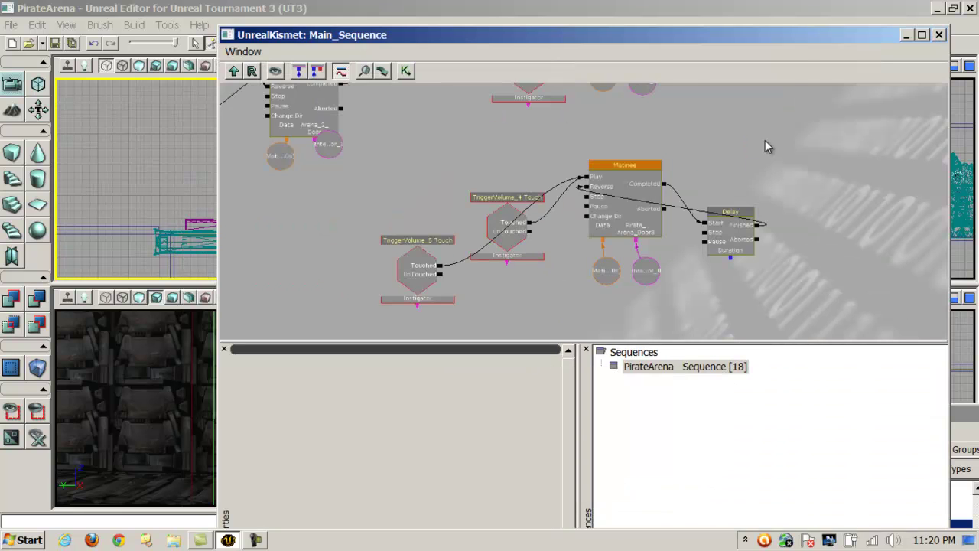
scroll(765, 140, down, 5)
scroll(815, 87, up, 3)
scroll(798, 191, down, 2)
drag(742, 153, 486, 133)
scroll(493, 145, up, 1)
scroll(530, 198, up, 2)
scroll(452, 125, down, 3)
scroll(423, 209, up, 4)
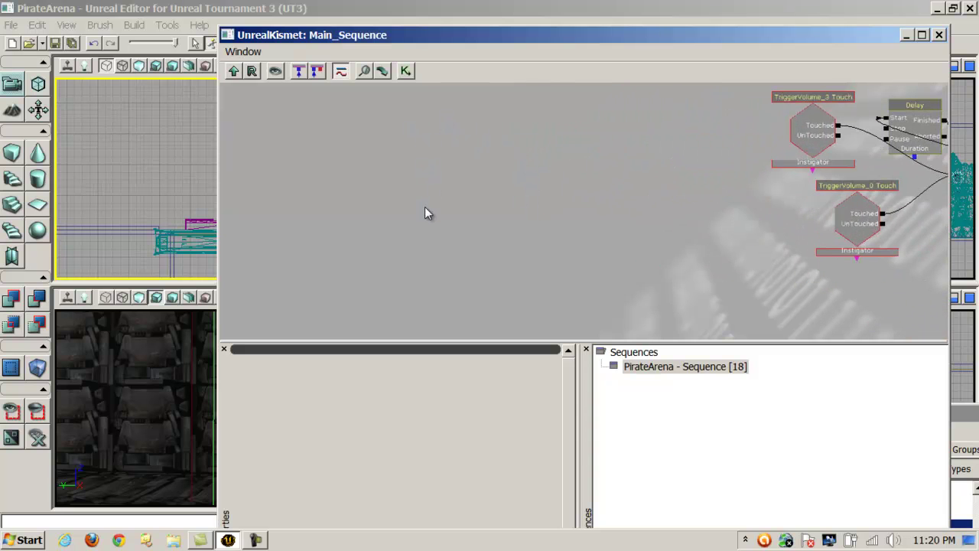
drag(465, 36, 508, 67)
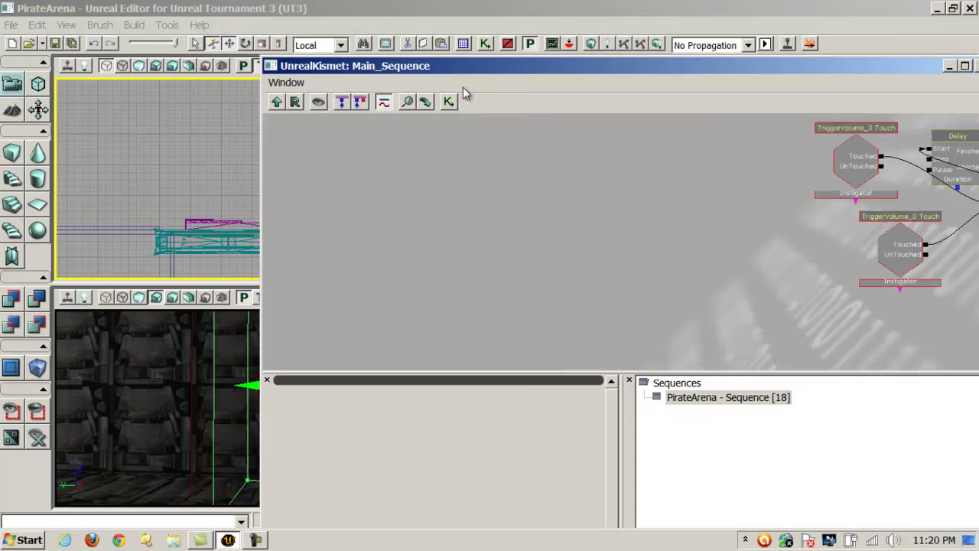
- Add a Touch event using TriggerVolume_6 and place it well clear of the existing Kismet nodes
right_click(586, 184)
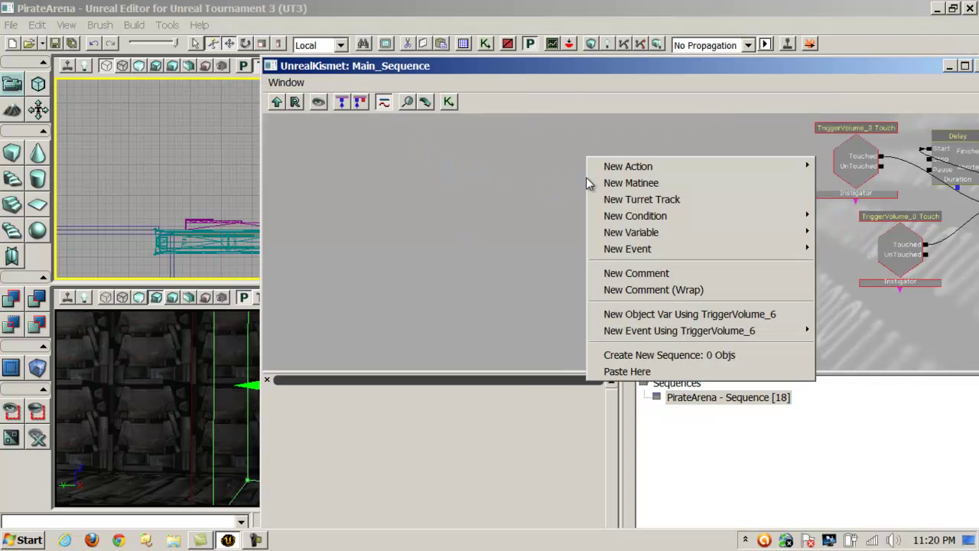
mouse_move(617, 336)
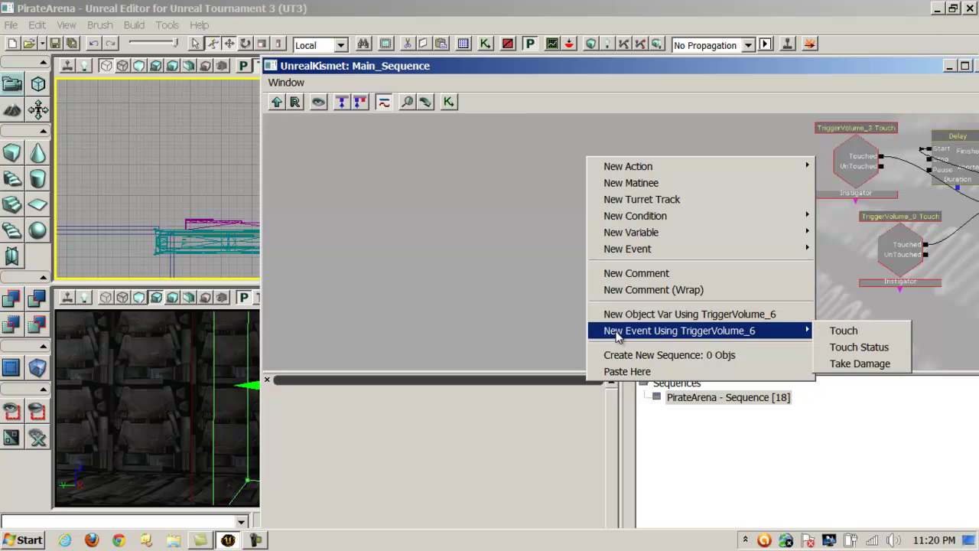
click(841, 330)
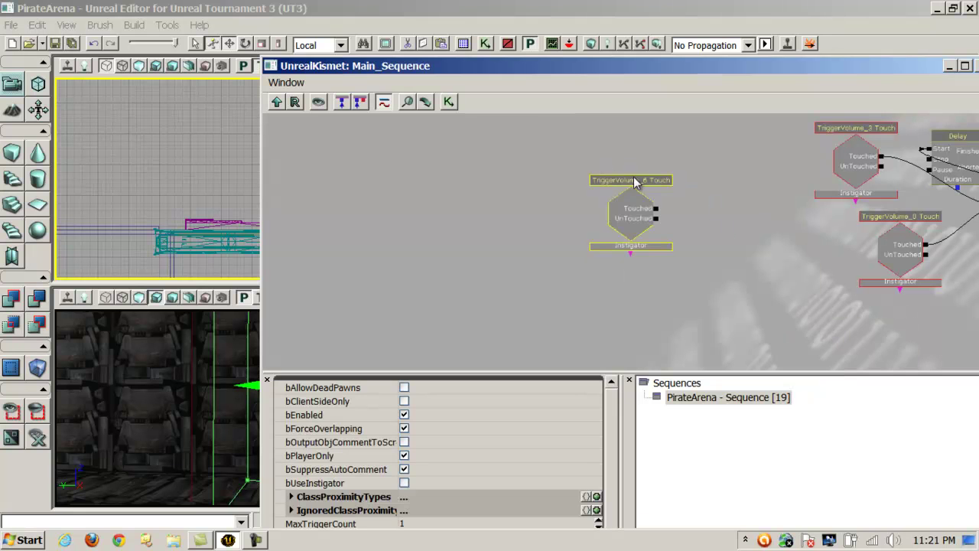
drag(644, 179, 469, 202)
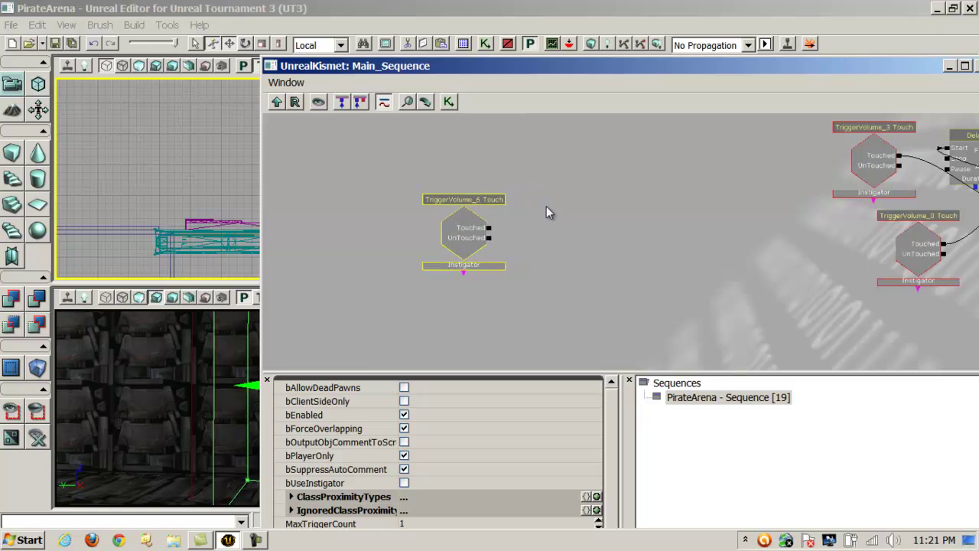
click(551, 204)
- Uncover the level viewports and select the door's InterpActor rather than its frame
drag(439, 68, 605, 272)
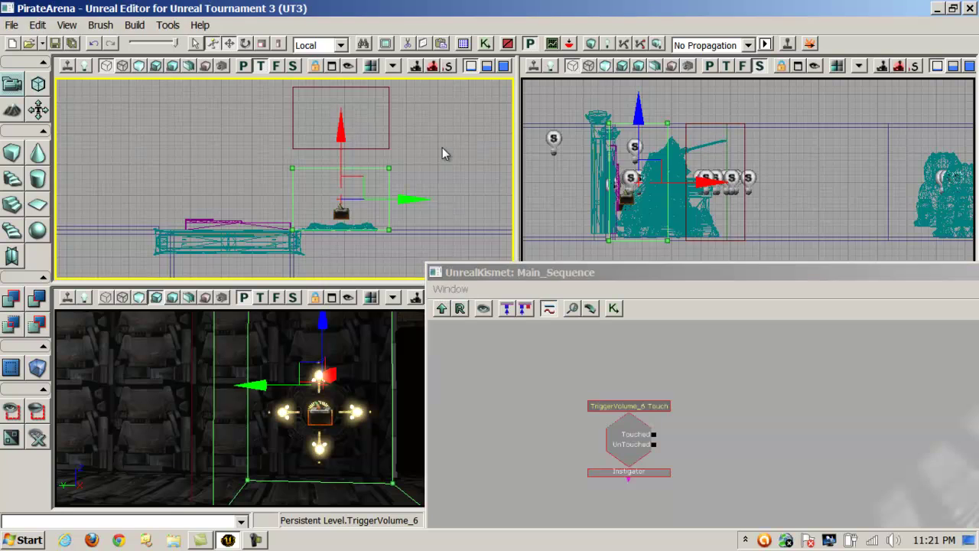
click(421, 166)
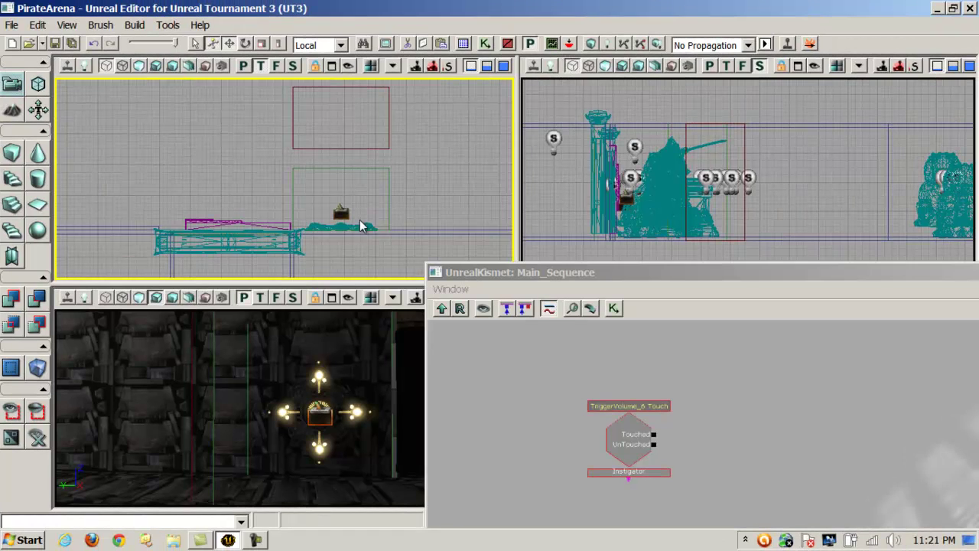
click(263, 253)
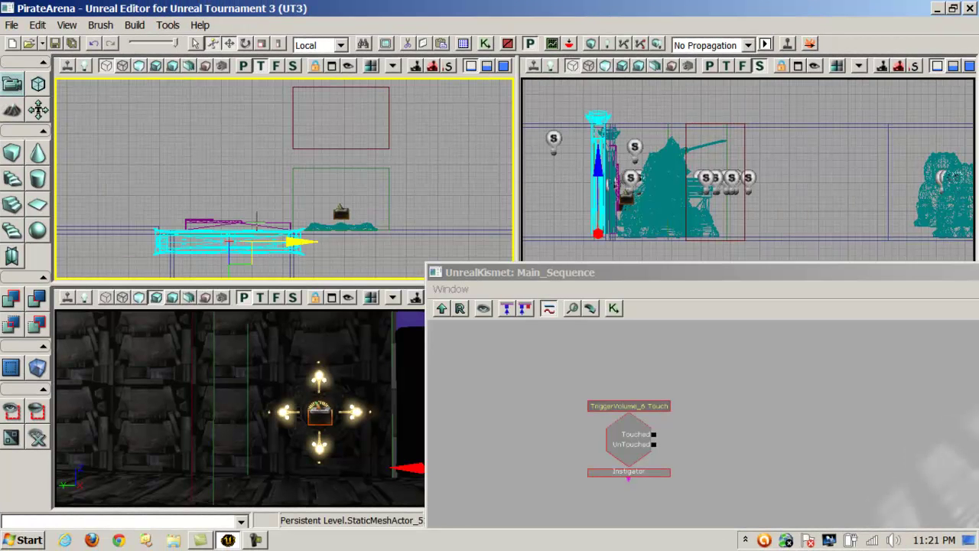
click(242, 224)
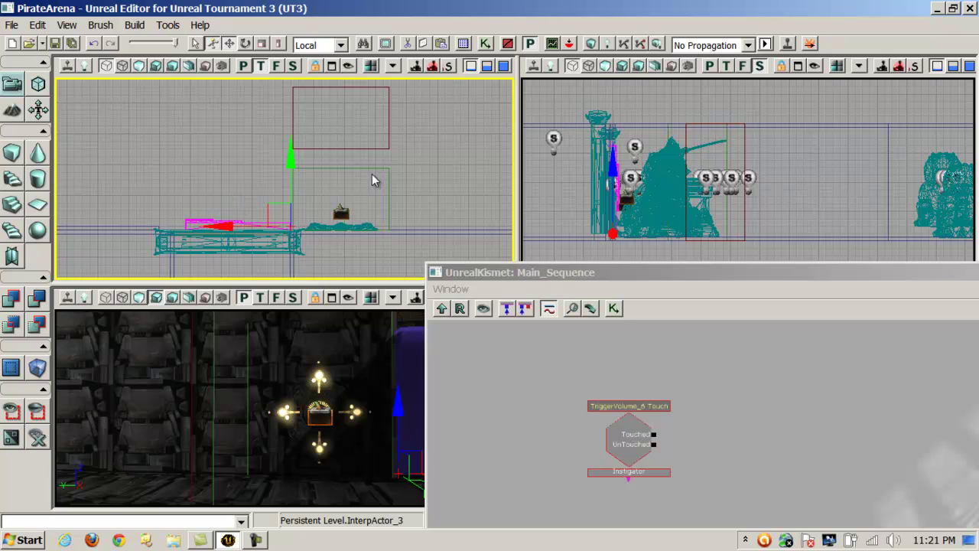
click(538, 274)
drag(551, 210, 492, 227)
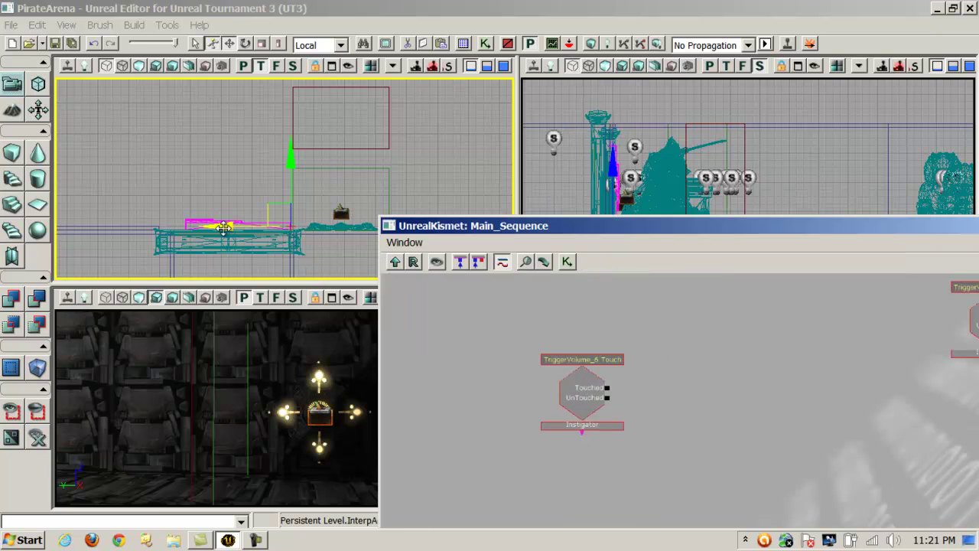
click(230, 227)
- Add a new Matinee beside the TriggerVolume_6 Touch event in Kismet and open it for editing
drag(478, 197, 327, 73)
right_click(456, 207)
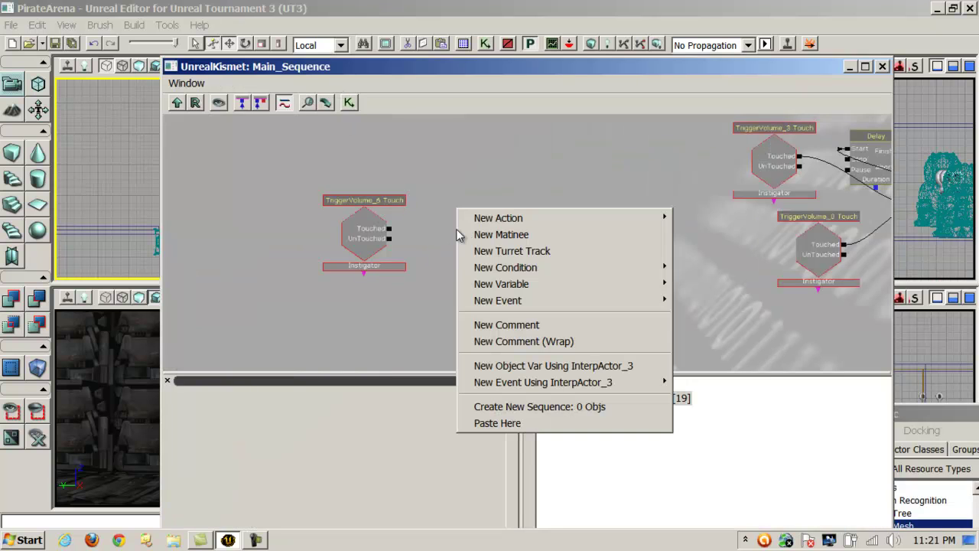
click(482, 232)
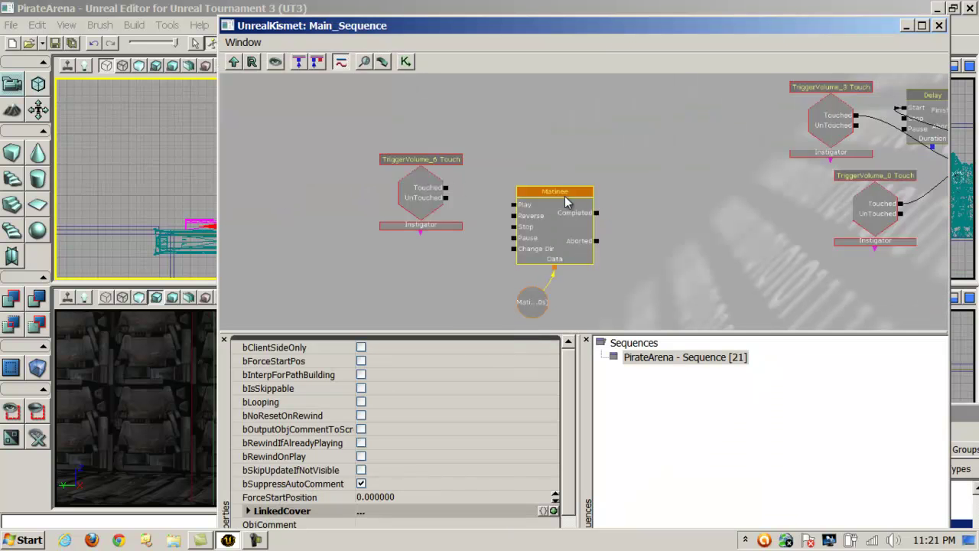
double_click(565, 192)
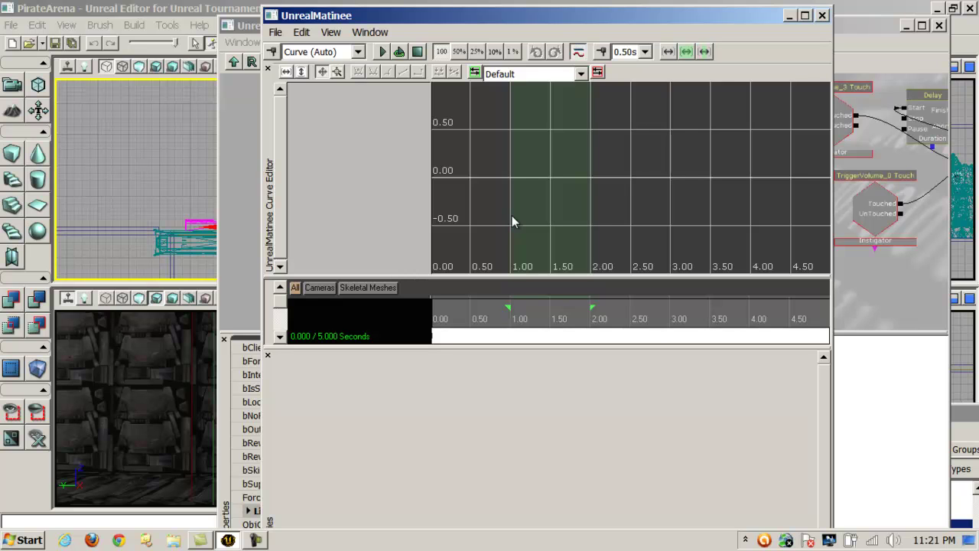
- Move the start marker of the Matinee's green loop section to 0.00 seconds
drag(504, 211, 536, 208)
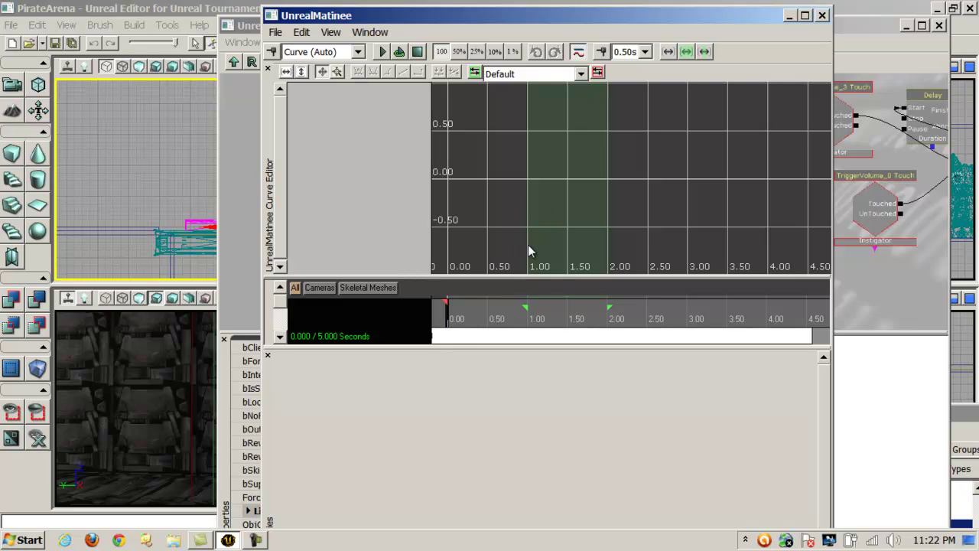
drag(527, 308, 447, 304)
drag(524, 309, 446, 300)
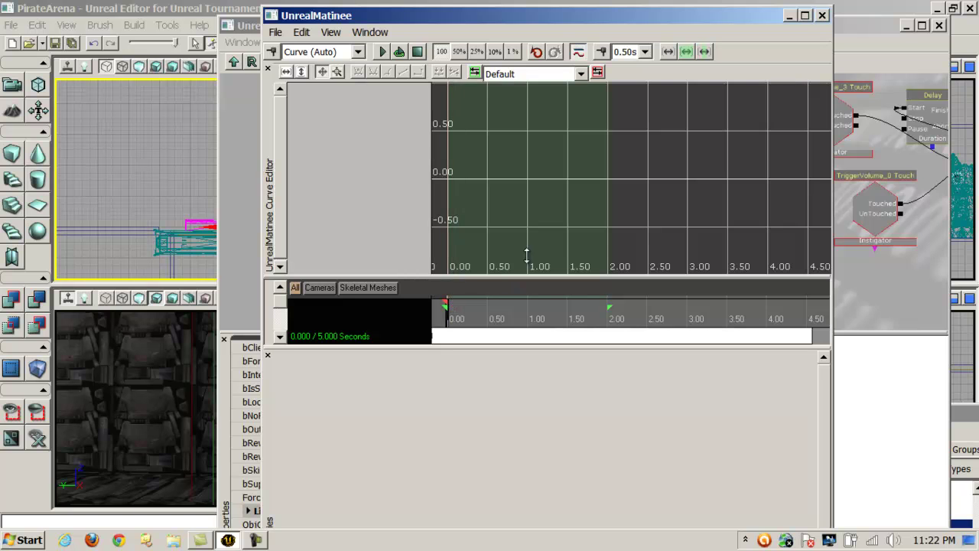
drag(563, 195, 515, 195)
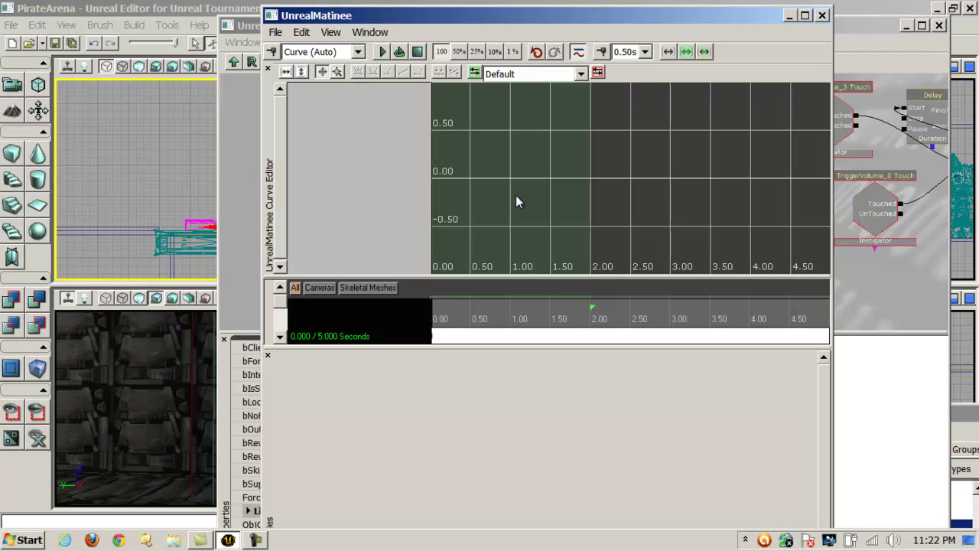
- Close the Matinee property pane and add a new empty group named Pirate_Arena_Door4
click(268, 356)
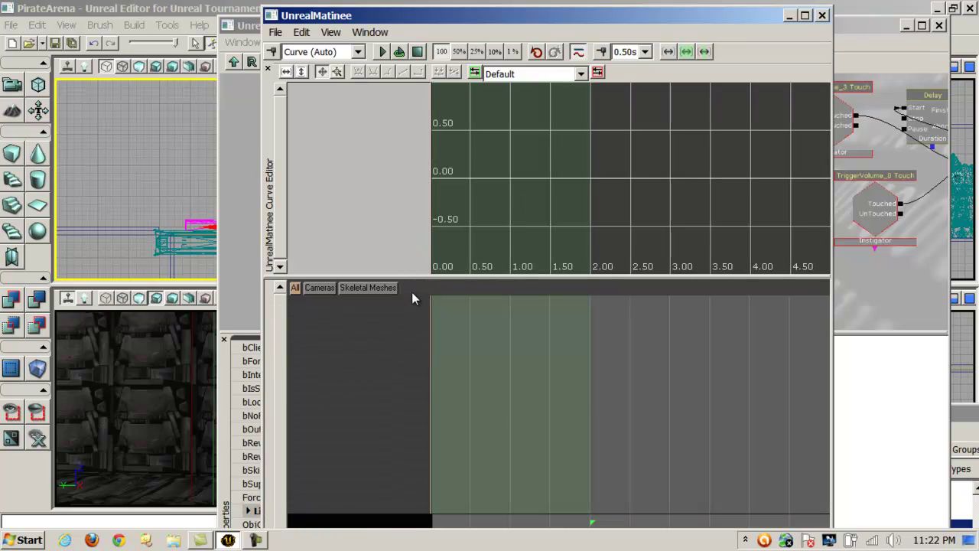
right_click(412, 292)
click(432, 334)
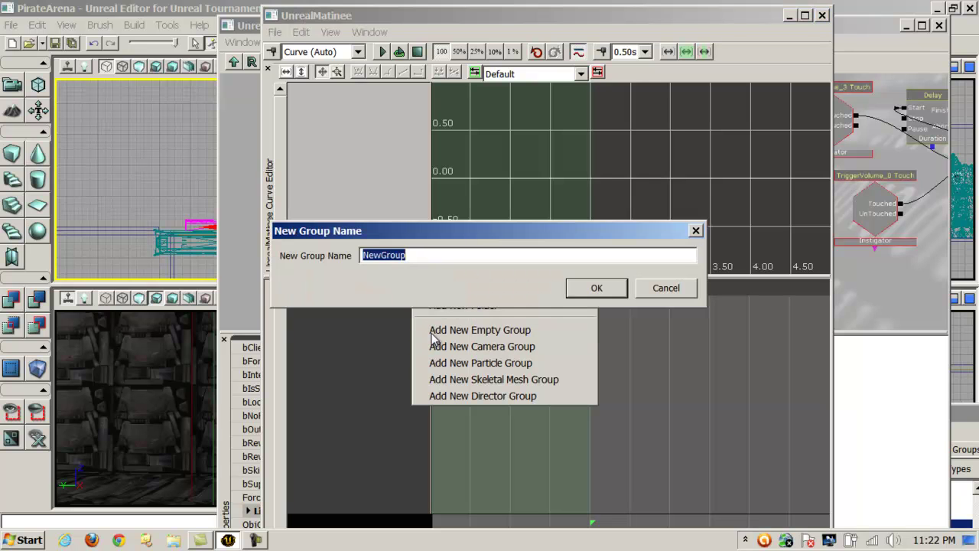
text(Pirate_Arena_Door4)
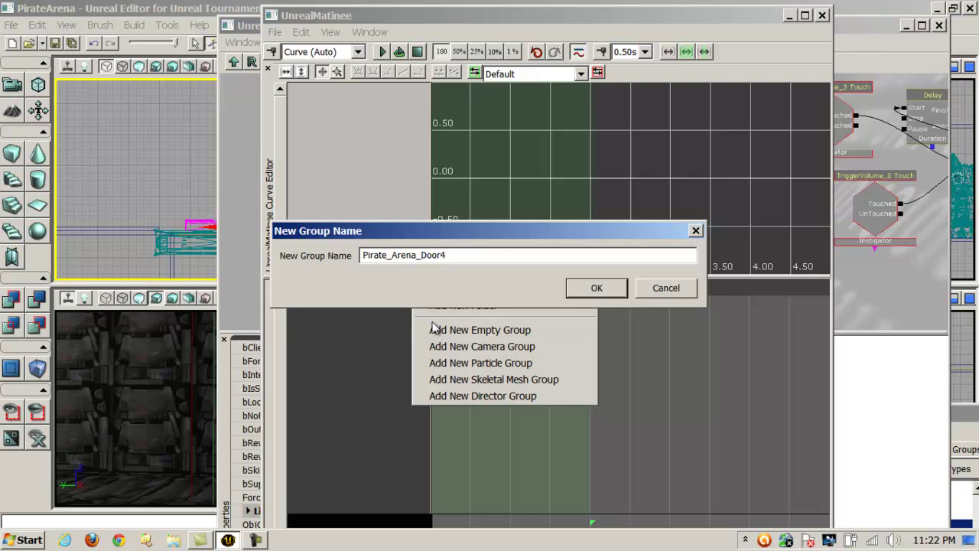
click(601, 291)
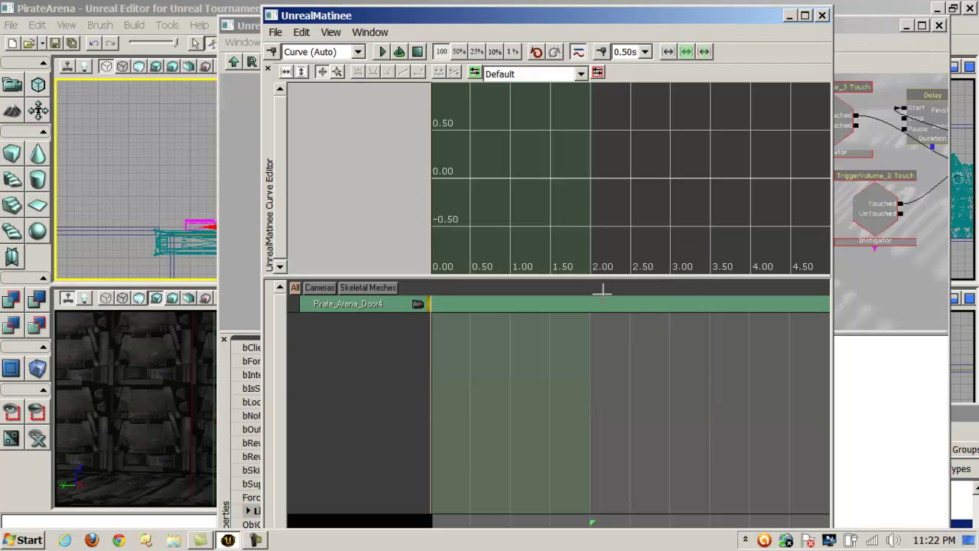
- Add a Movement track to the Pirate_Arena_Door4 group and fit the Matinee window so its whole timeline shows
right_click(360, 306)
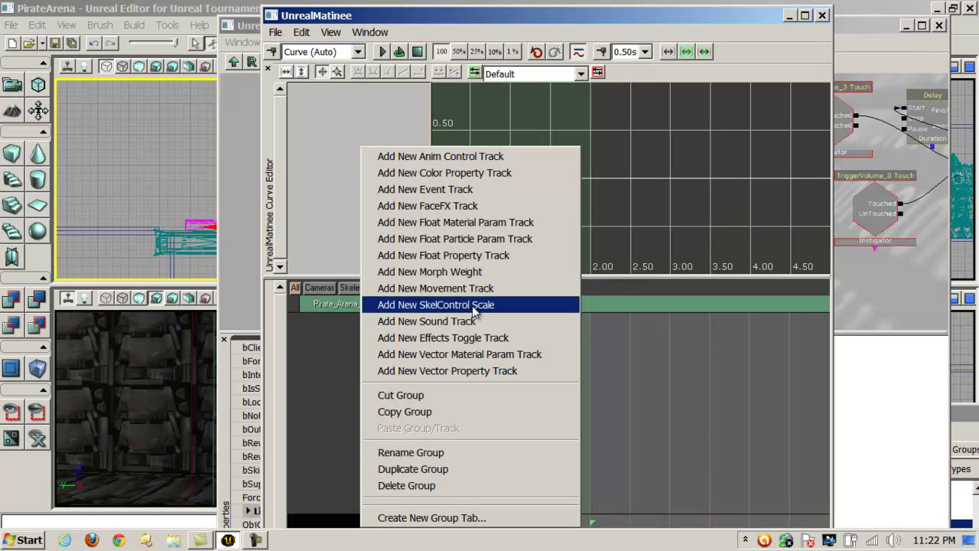
click(327, 304)
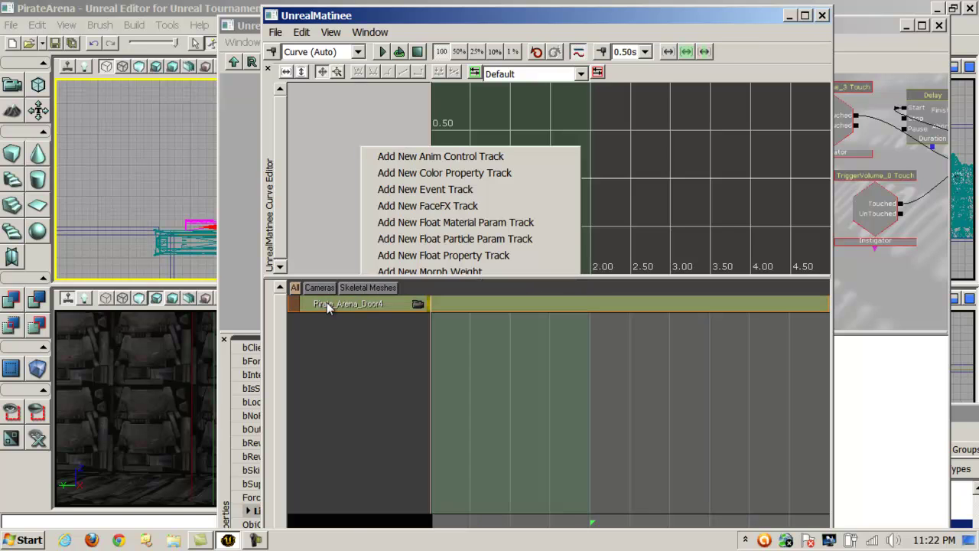
right_click(366, 306)
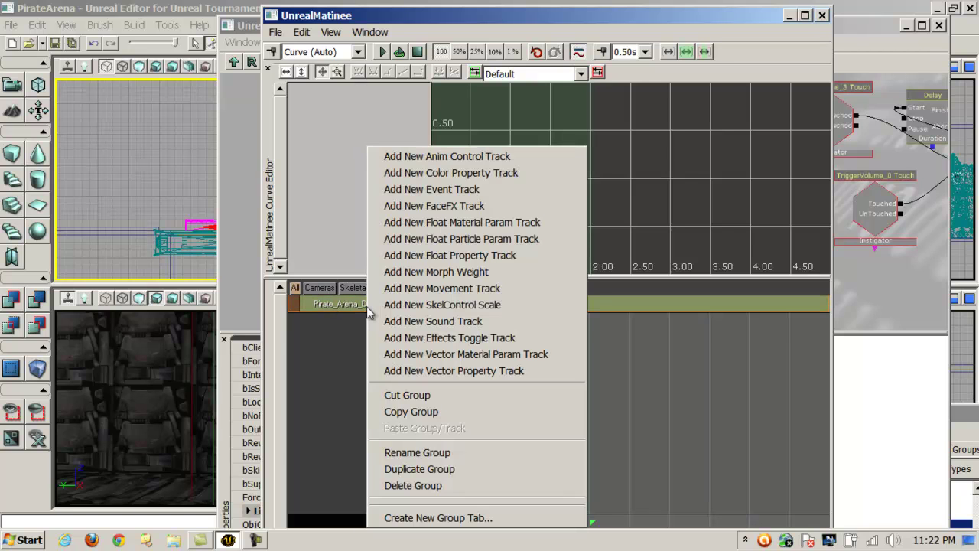
click(408, 287)
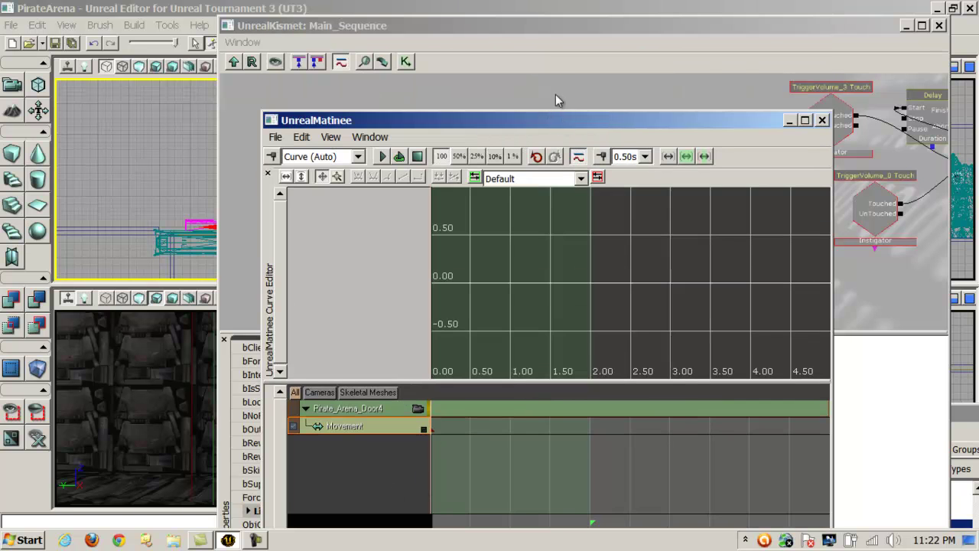
drag(553, 25, 551, 13)
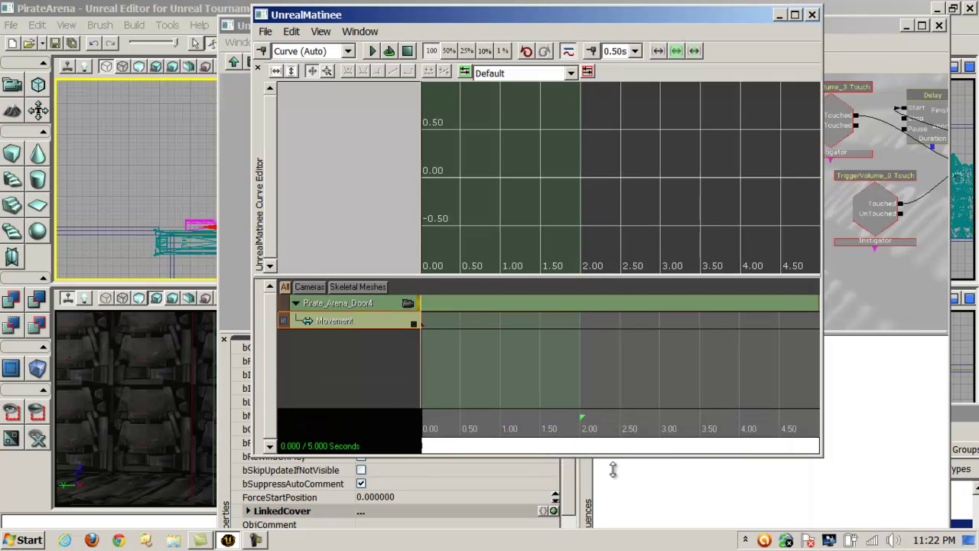
drag(616, 496, 615, 496)
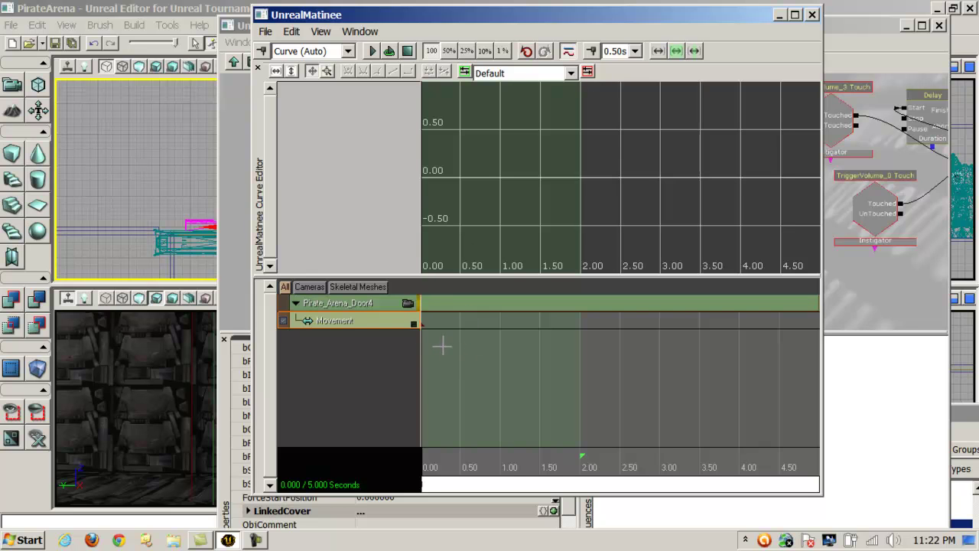
- Add Movement track keys at 0.00 seconds and at about 2.00 seconds, the end of the loop section
key(Return)
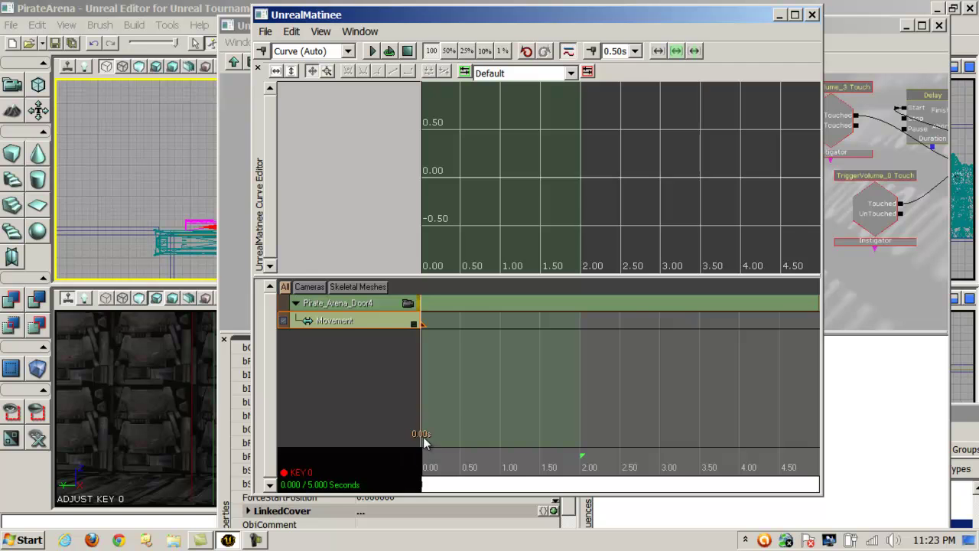
drag(464, 217, 481, 212)
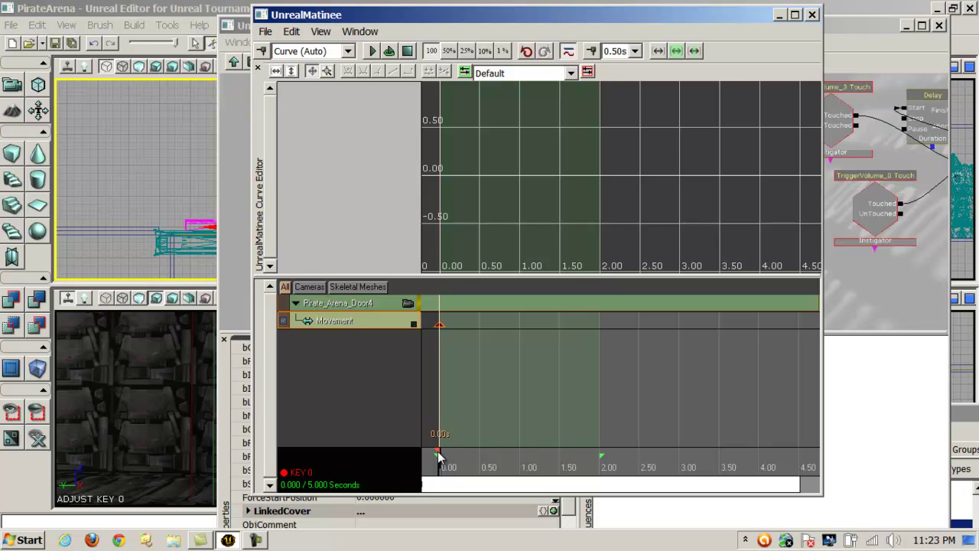
drag(439, 459, 601, 471)
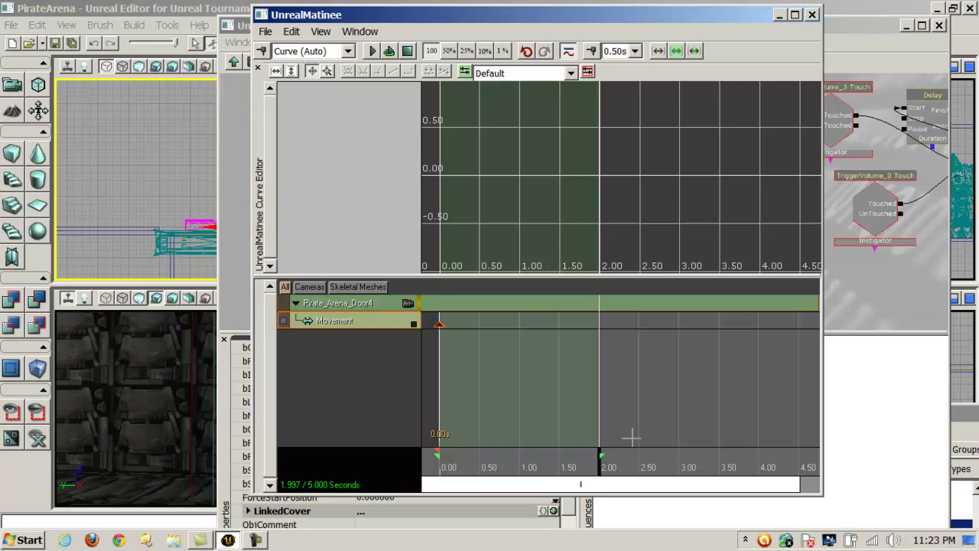
key(Return)
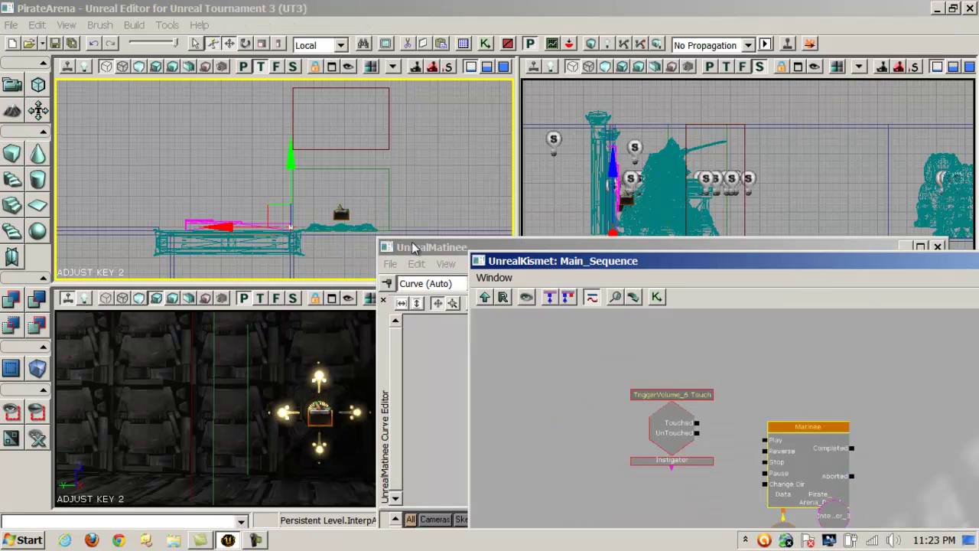
- Slide the door sideways along its X axis, clear of the doorway, for the 2.00-second key and close Matinee
drag(412, 247, 523, 266)
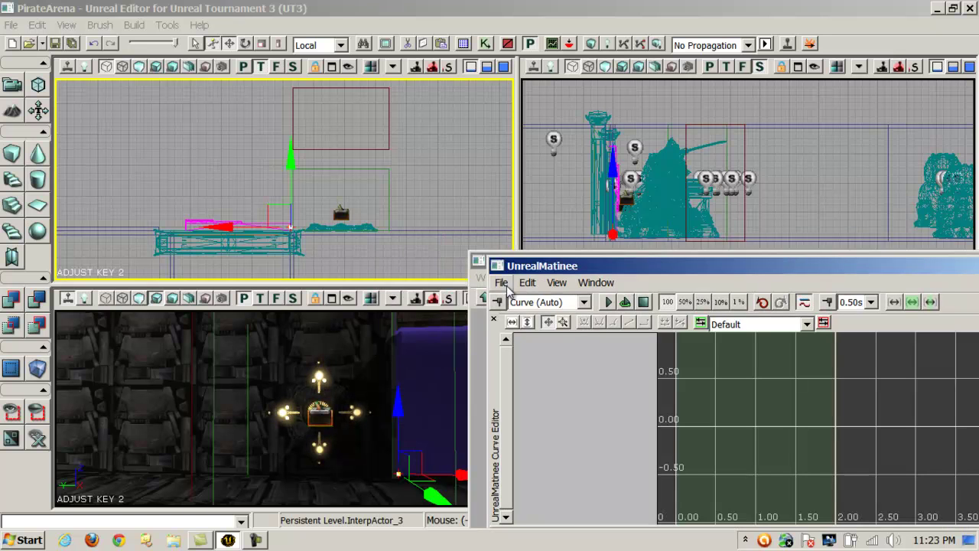
click(245, 227)
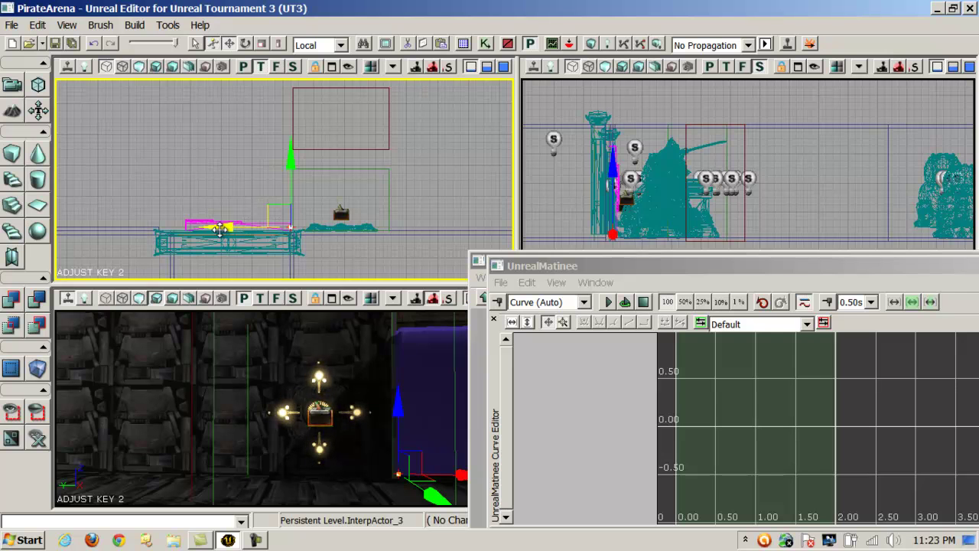
drag(225, 224, 84, 232)
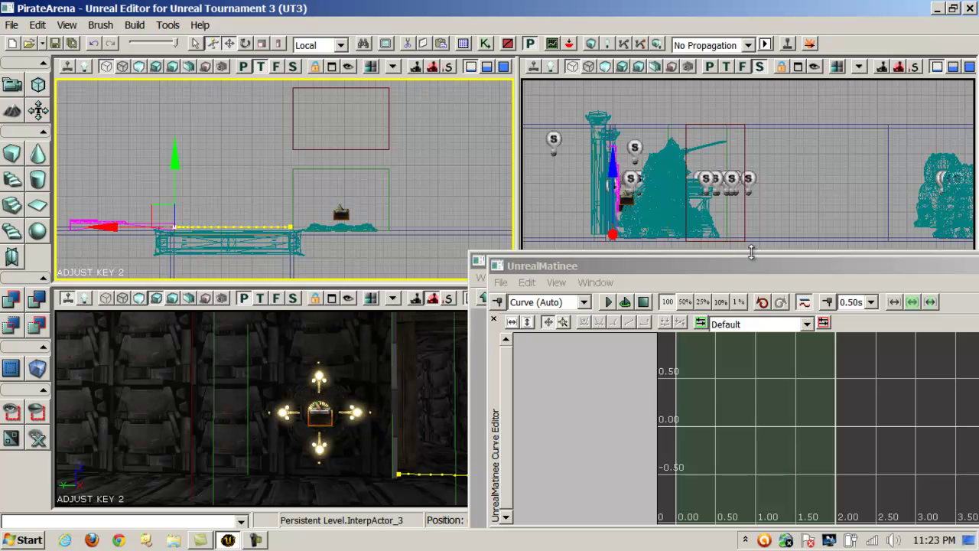
click(761, 268)
drag(762, 269, 495, 103)
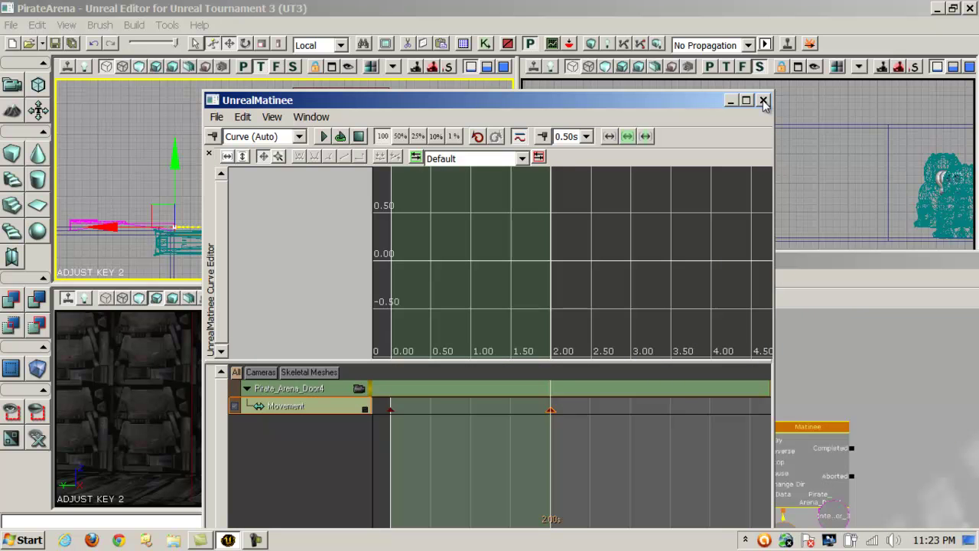
click(763, 100)
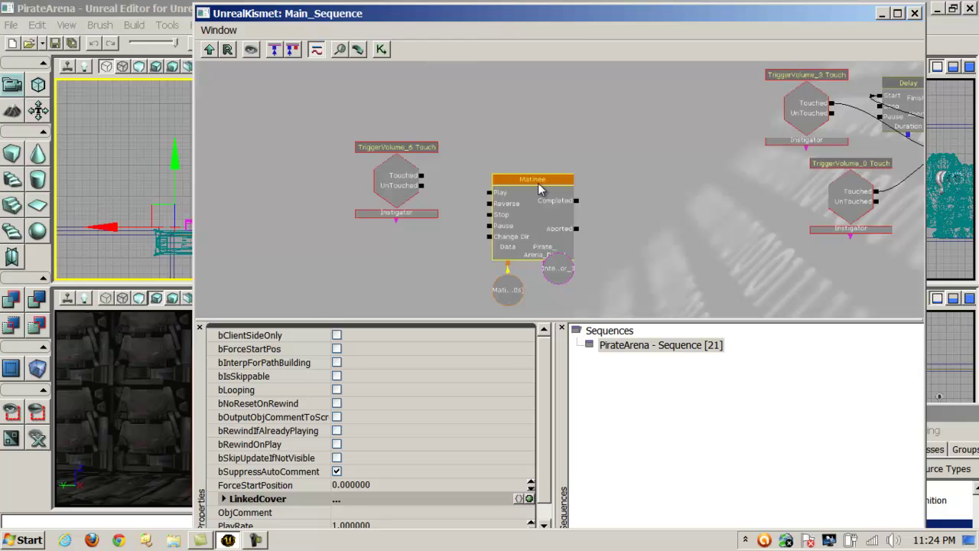
- Link the Matinee's Pirate_Arena_Door4 connector to the InterpActor variable and the TriggerVolume_6 Touch event's Touched output to the Matinee's Play input
ctrl+drag(538, 183, 533, 138)
drag(421, 176, 484, 155)
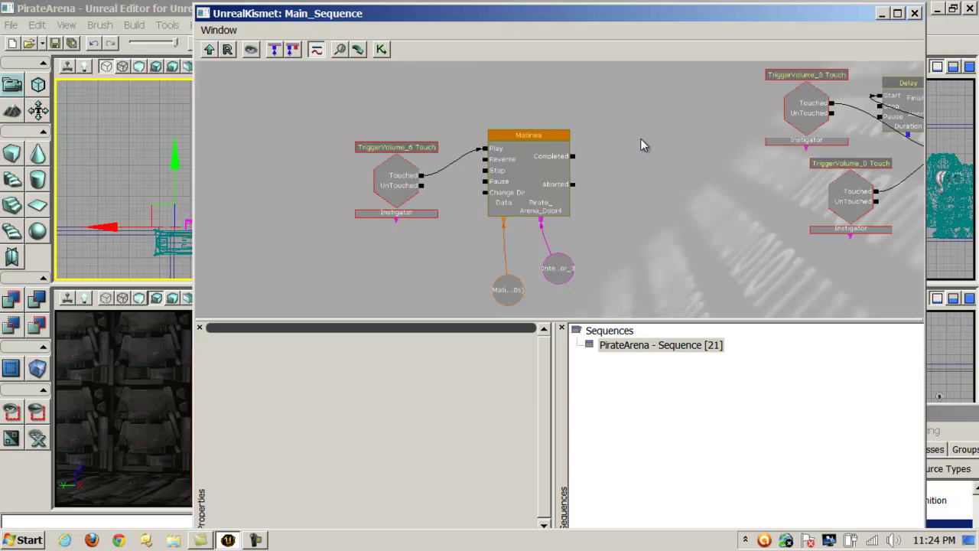
- Set MaxTriggerCount to 0 on the TriggerVolume_6 Touch event
click(401, 201)
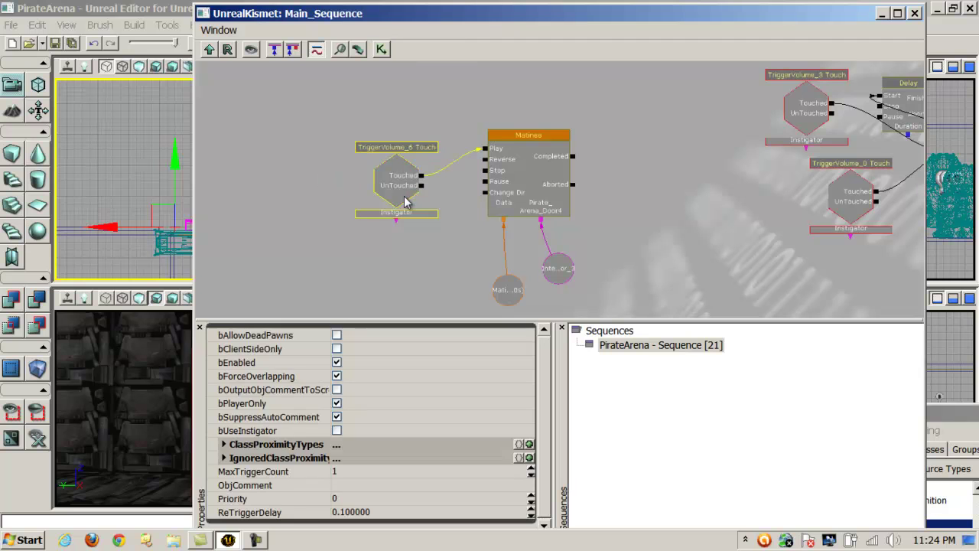
click(342, 472)
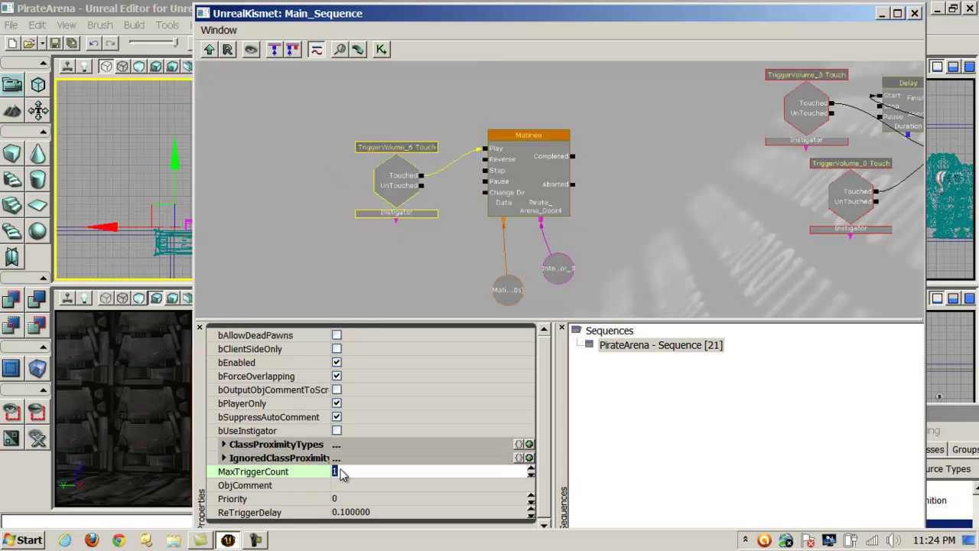
text(0)
click(344, 486)
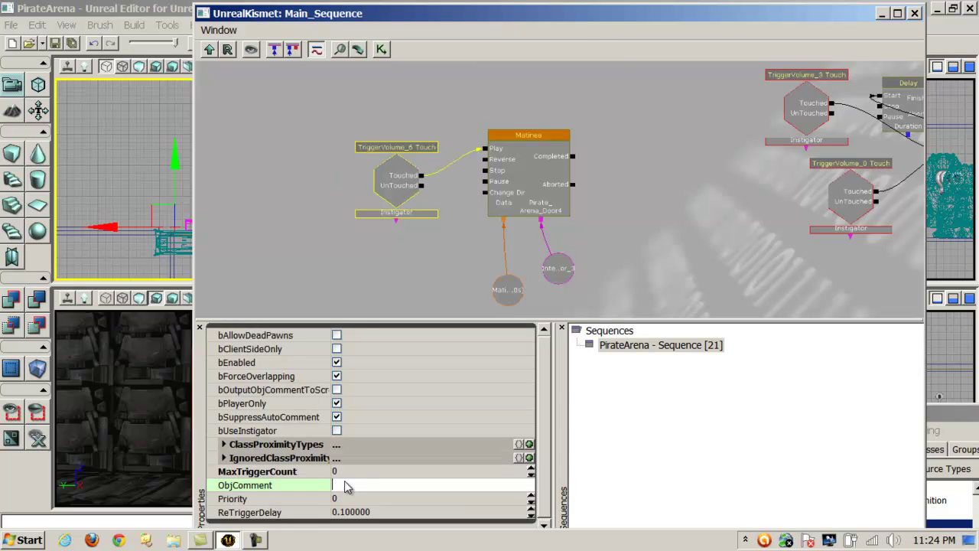
click(374, 245)
click(390, 170)
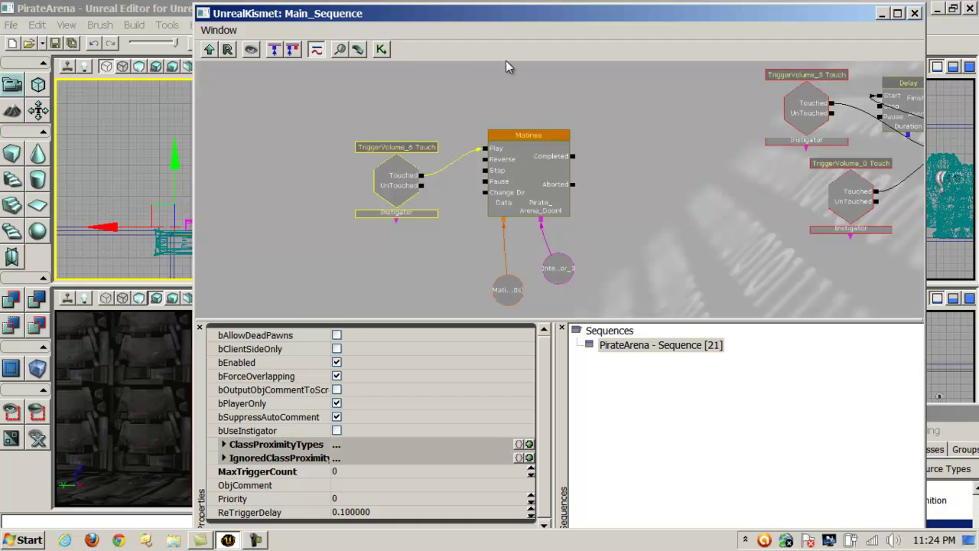
click(497, 81)
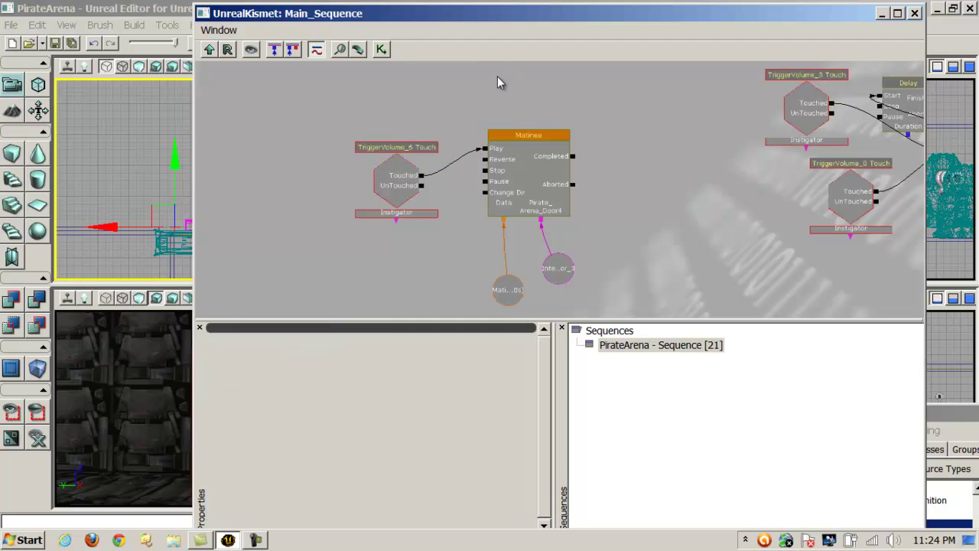
- Add a Delay action to the Kismet sequence and place it beside the Matinee node, on its output side
right_click(345, 104)
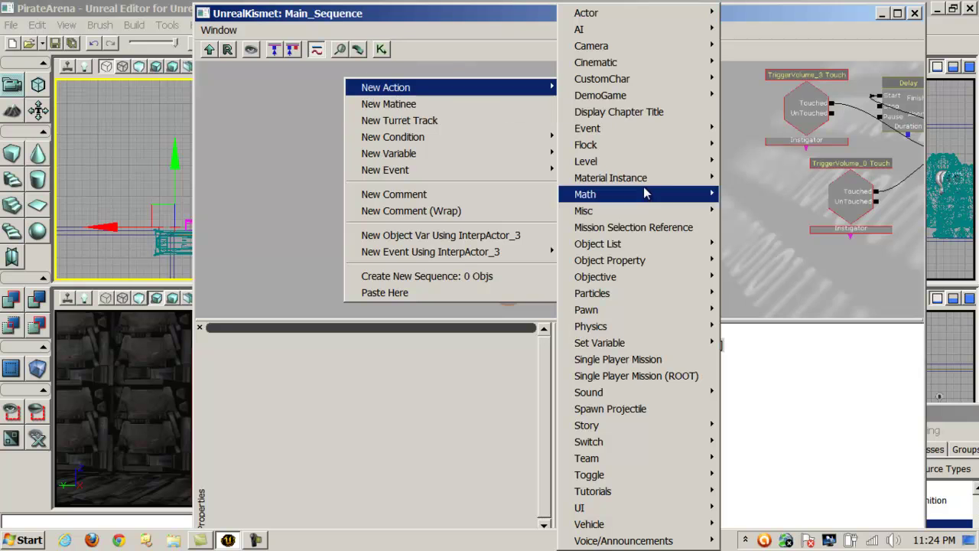
mouse_move(621, 217)
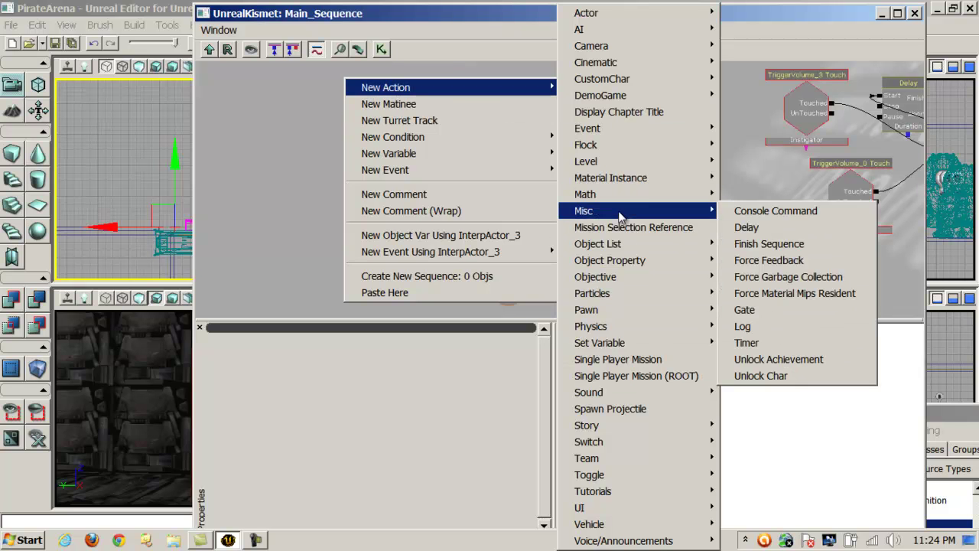
click(734, 227)
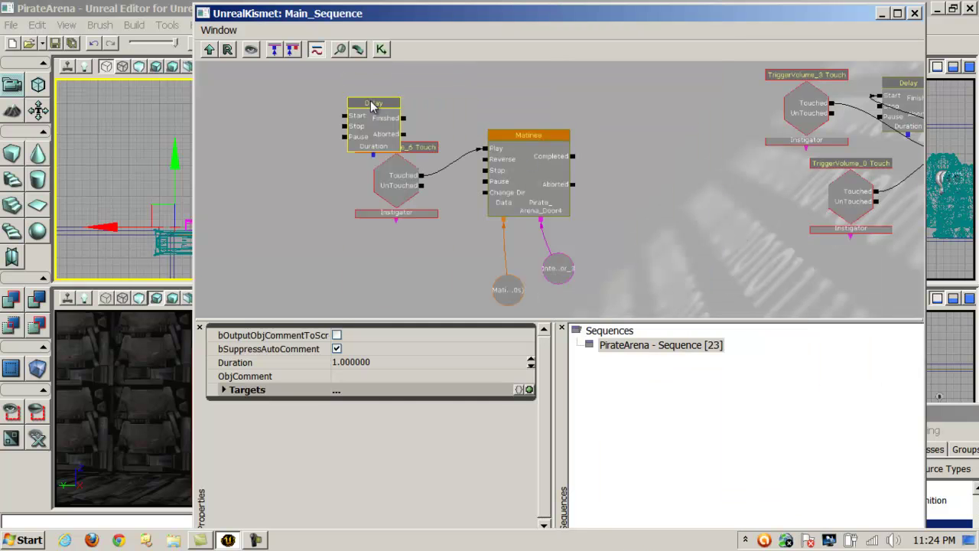
drag(374, 107, 602, 184)
- Connect the Matinee's Completed output to the Delay's Start and the Delay's Finished to the Matinee's Reverse, and reposition the Delay above the Matinee
click(584, 175)
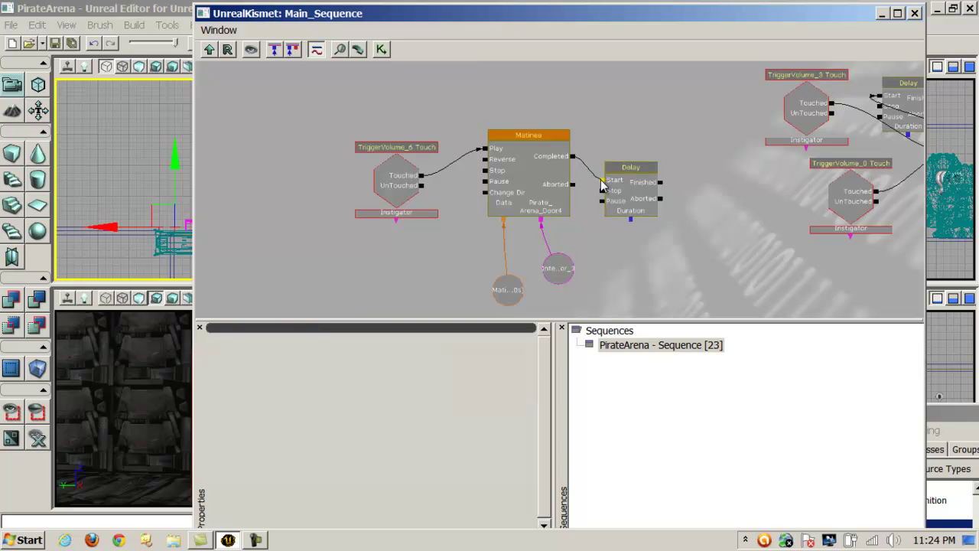
drag(669, 185, 485, 161)
drag(647, 163, 616, 125)
- Set the Delay action's Duration to 2 seconds
click(633, 214)
click(386, 368)
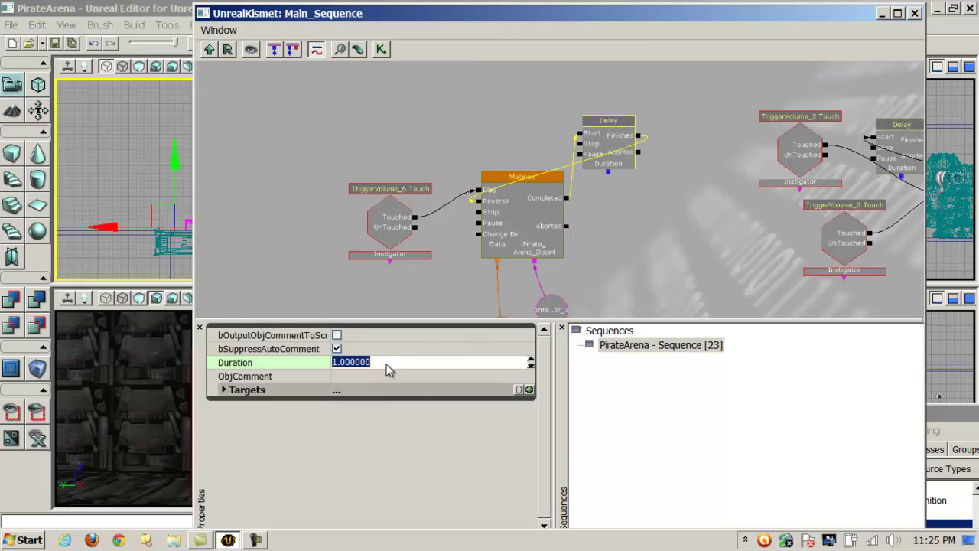
text(2)
click(346, 374)
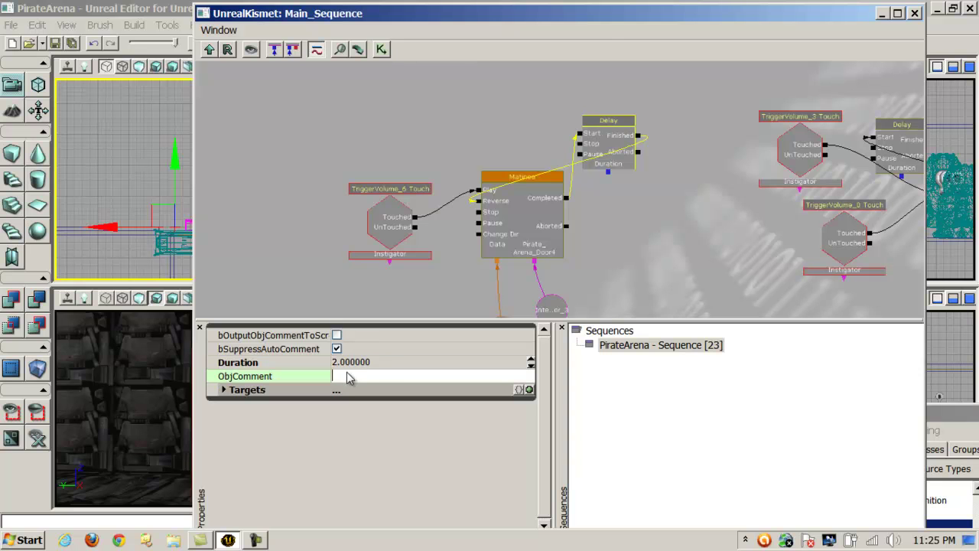
click(662, 273)
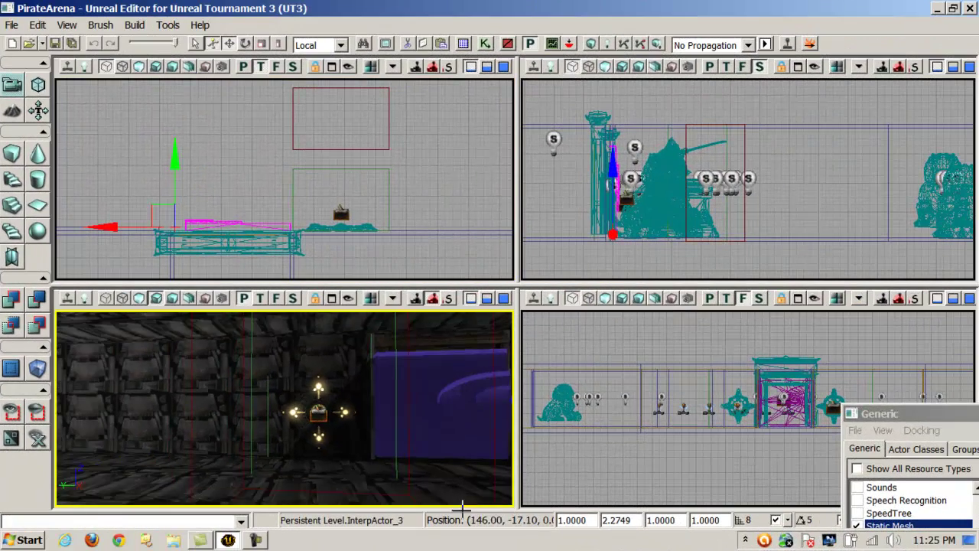
- Move the E2 sign brush along the wall, farther away from the doorway
drag(462, 509, 481, 509)
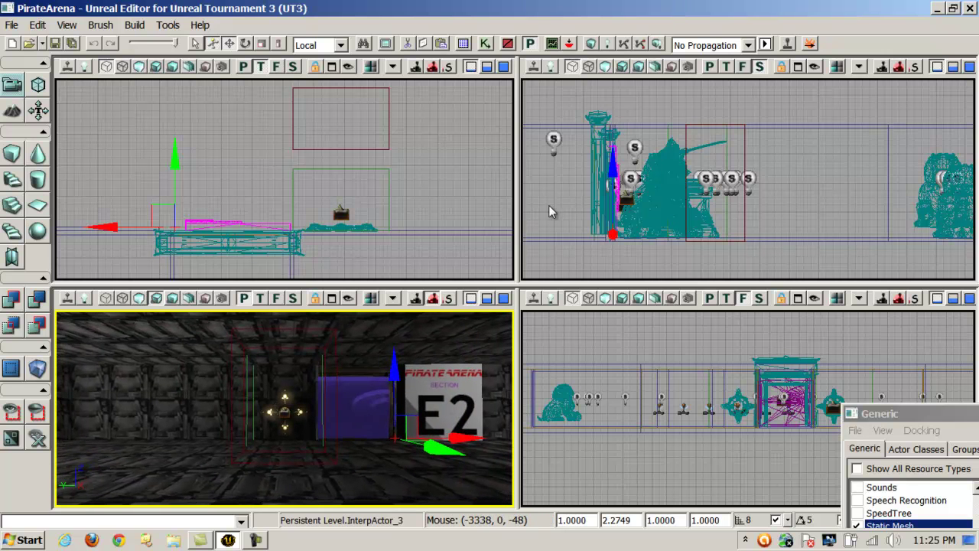
click(134, 270)
scroll(115, 270, down, 4)
drag(87, 241, 202, 259)
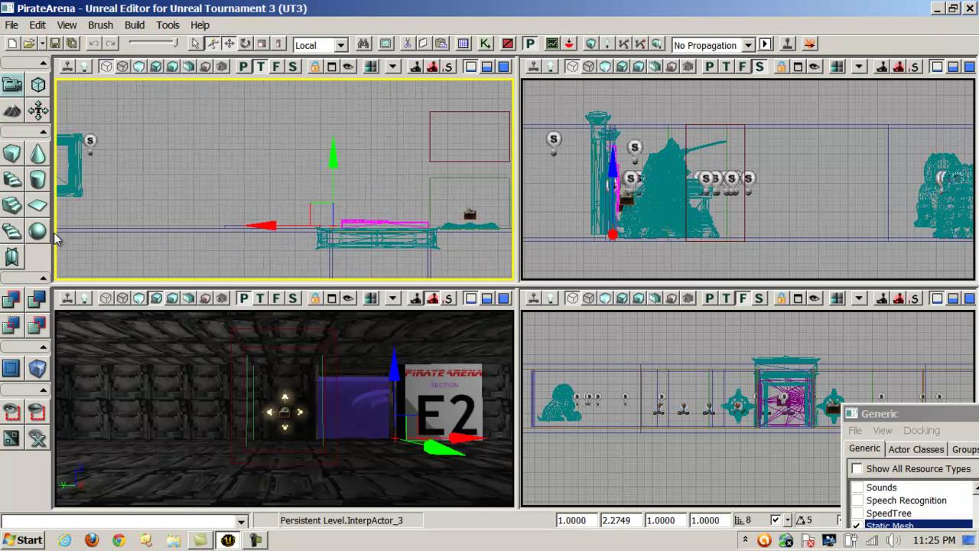
click(252, 227)
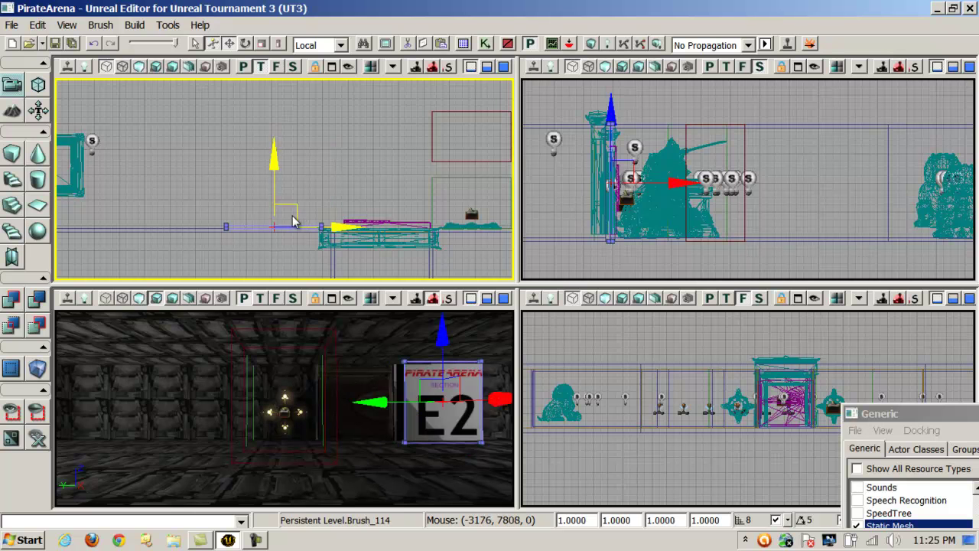
drag(293, 223, 269, 222)
- Rebuild the whole level and close the Map Check results
click(279, 480)
click(351, 490)
mouse_move(352, 490)
mouse_down()
mouse_move(352, 509)
mouse_move(367, 509)
mouse_move(487, 321)
mouse_move(462, 312)
mouse_move(343, 321)
mouse_move(344, 359)
mouse_up()
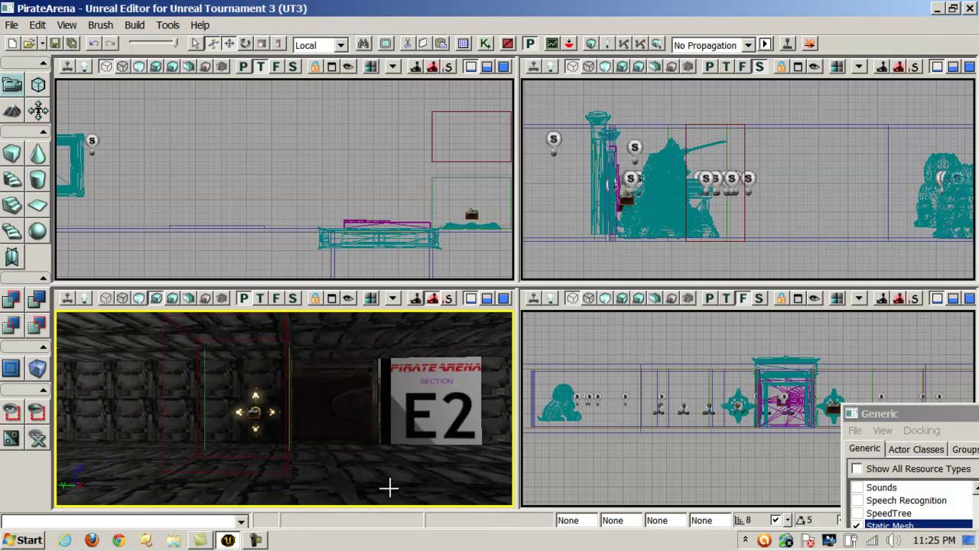
click(651, 43)
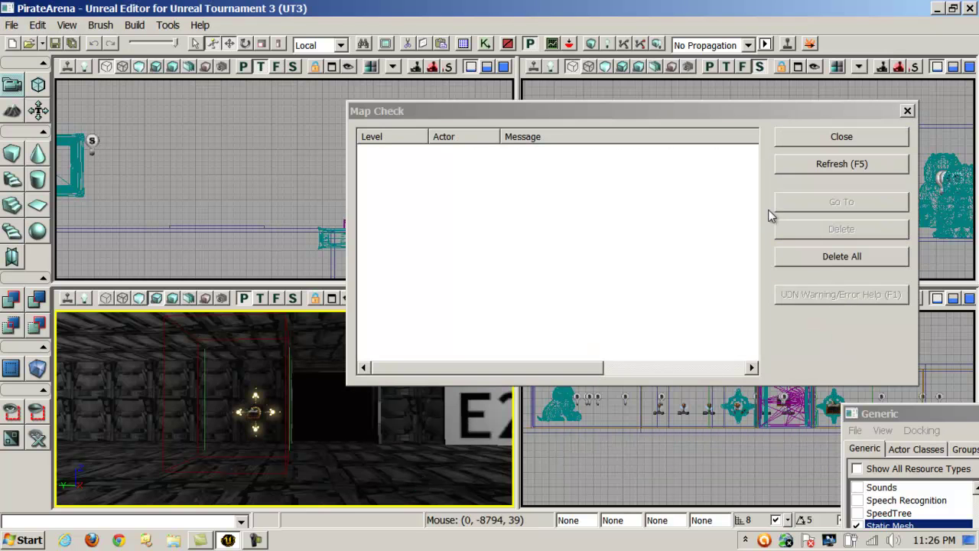
click(853, 140)
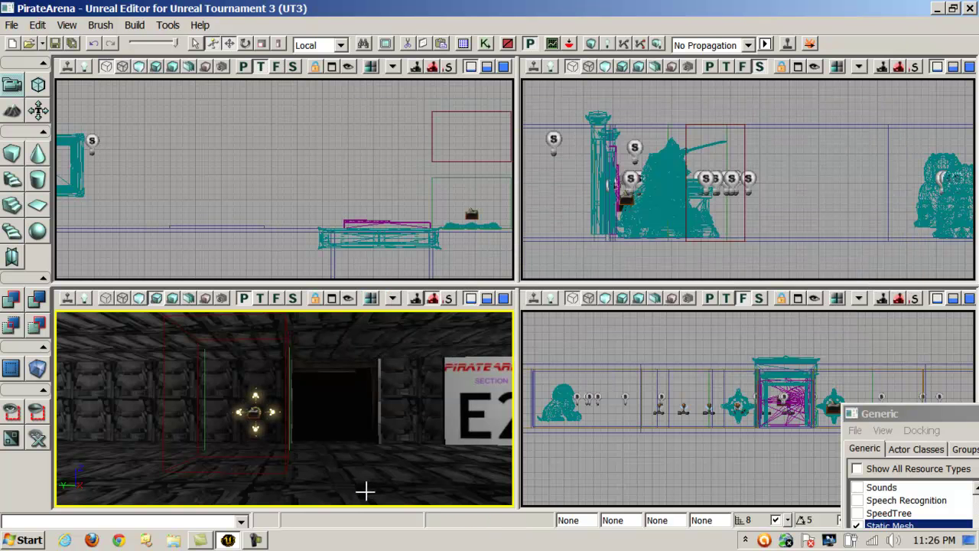
- Play the level in the editor from the floor in front of the door and walk into the door's trigger area
right_click(365, 491)
click(377, 460)
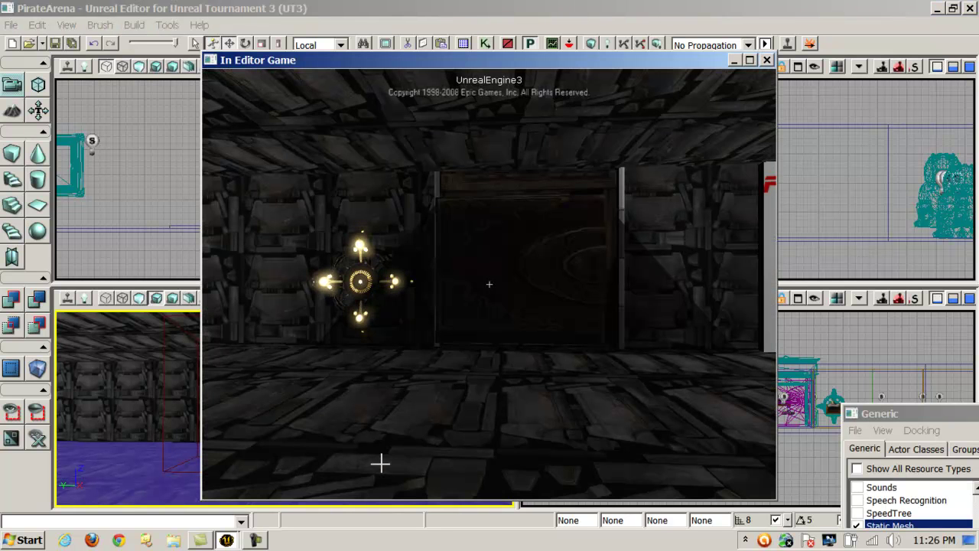
key(d)
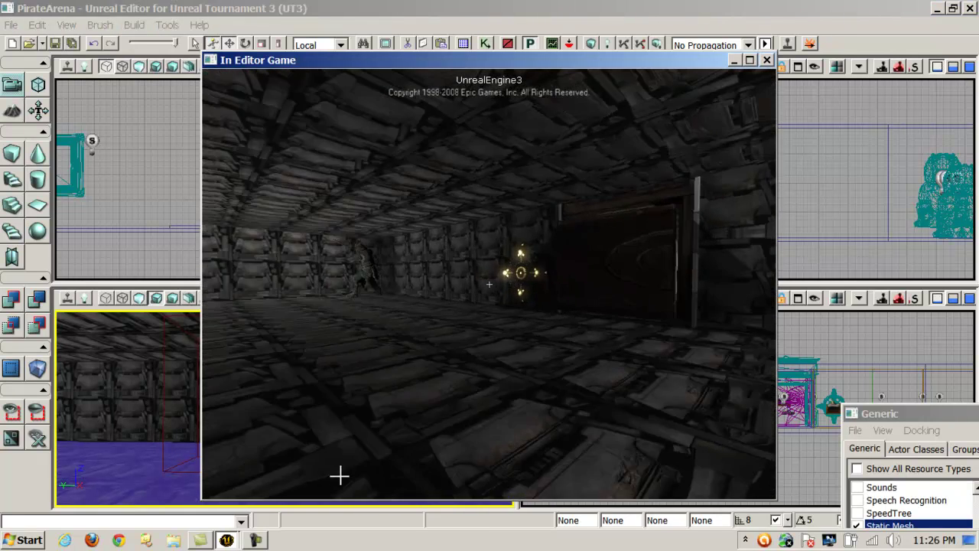
key(a)
key(w)
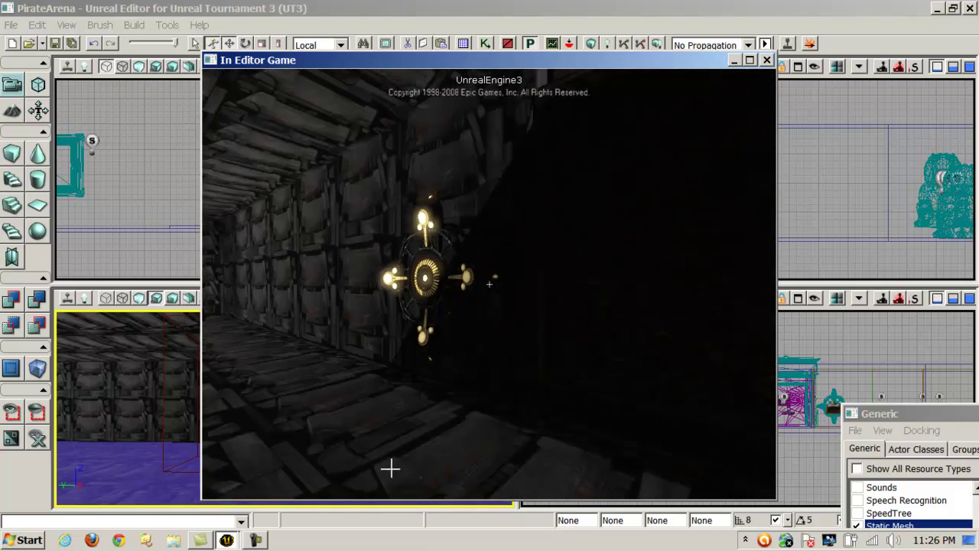
key(w)
key(s)
- Walk through the doorway into the A4 Corridor to test the passage
mouse_move(639, 493)
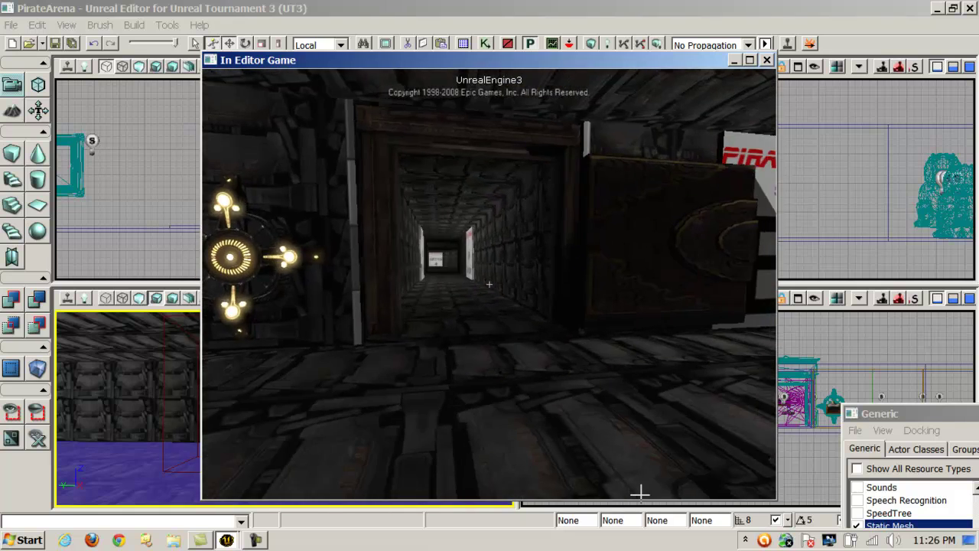
key(w)
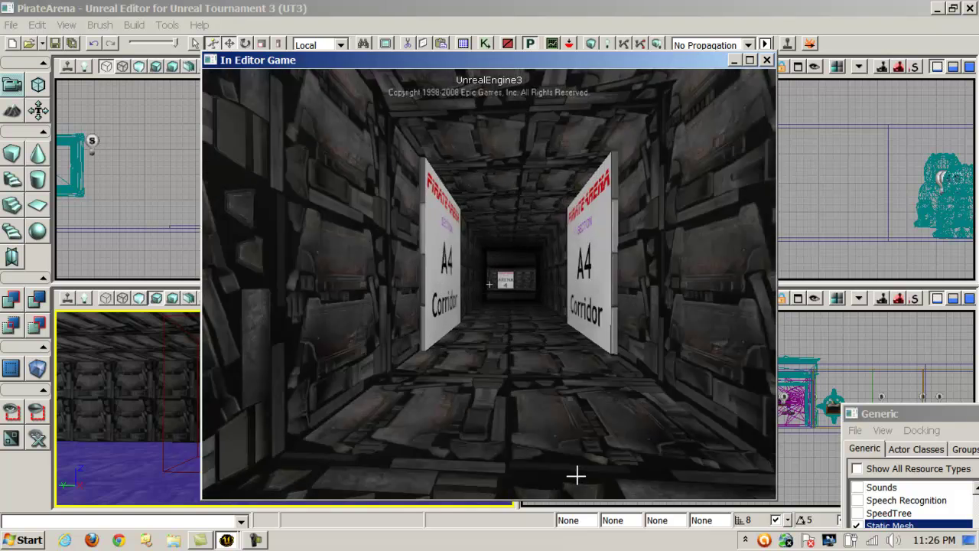
key(w)
key(s)
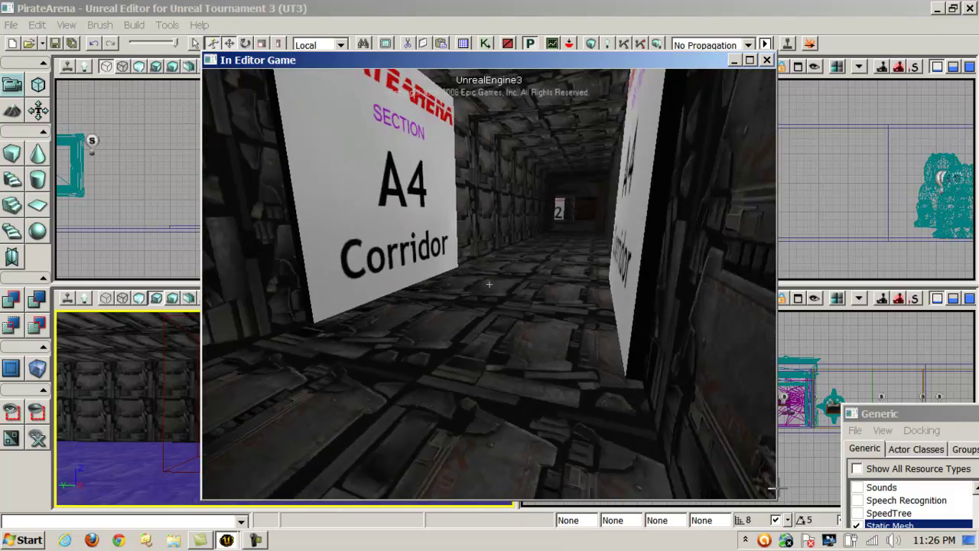
- Examine how the door behaves when approached from the corridor side, and end the in-editor game
key(a)
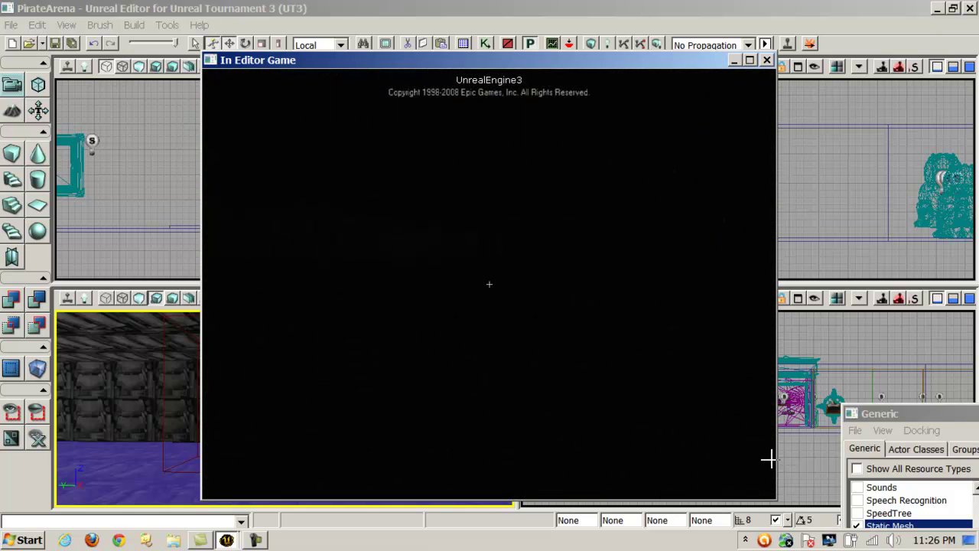
key(s)
key(w)
key(s)
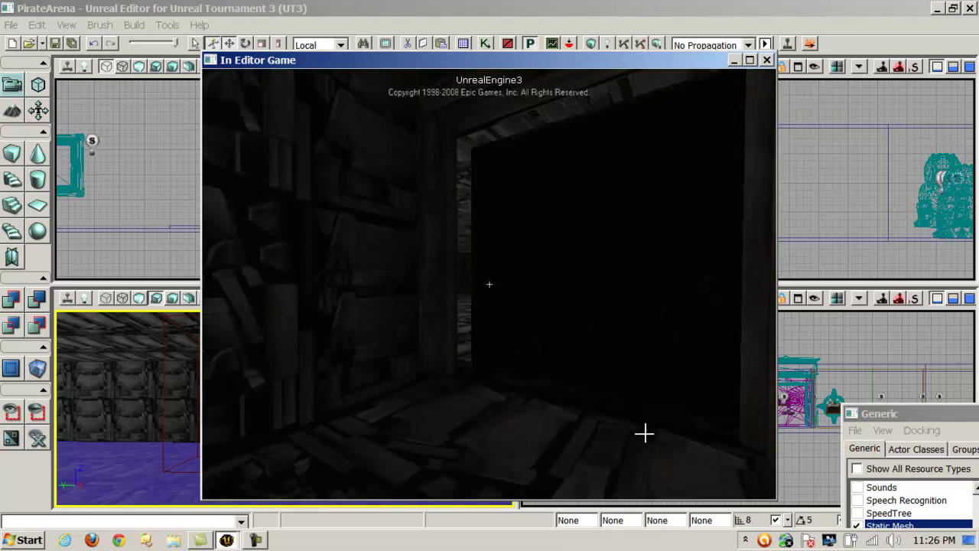
key(w)
key(s)
key(w)
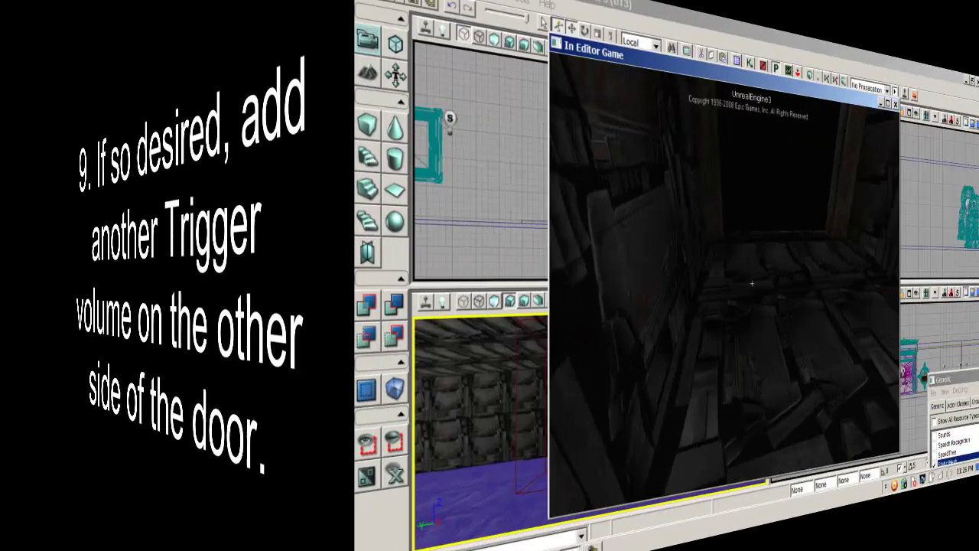
key(Escape)
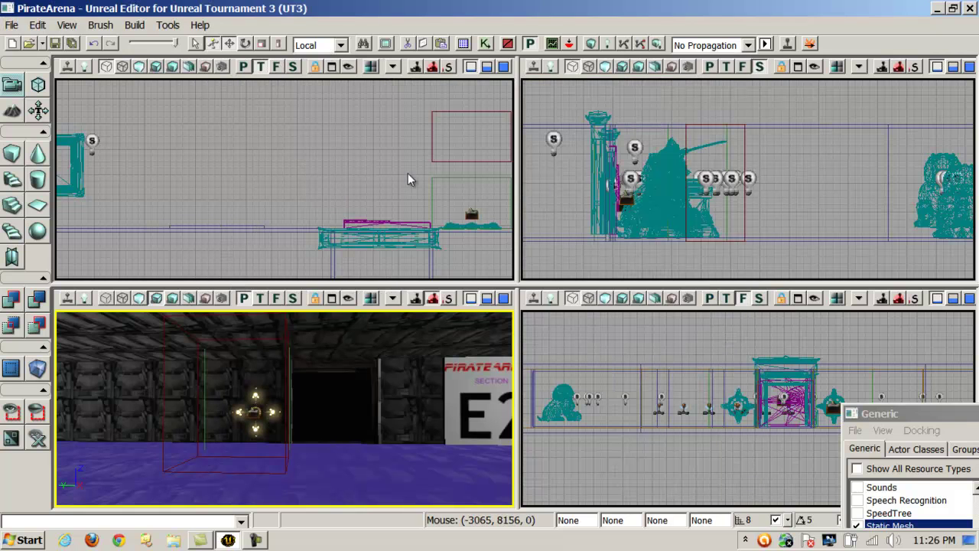
- Move the builder brush out of the room into the corridor, just behind the door
drag(333, 152, 310, 191)
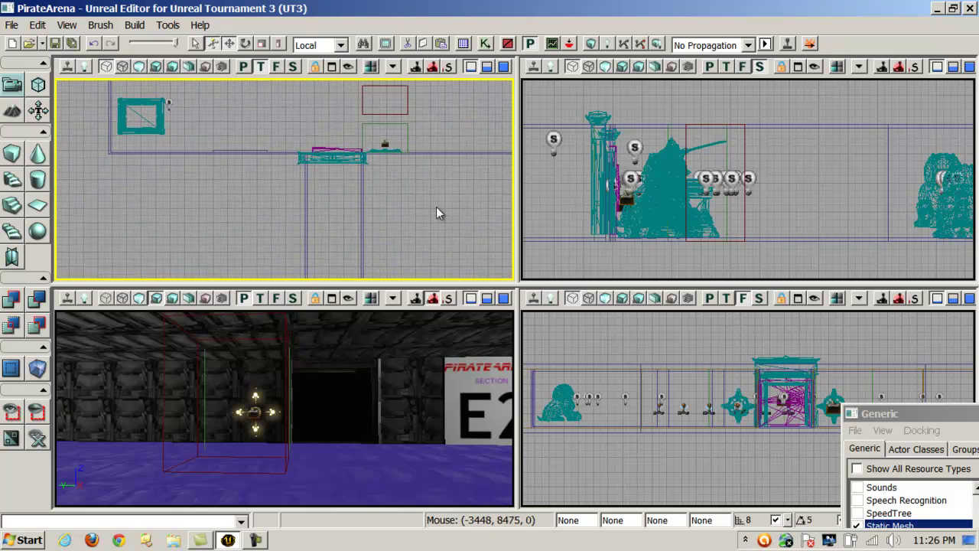
drag(409, 103, 374, 197)
click(394, 109)
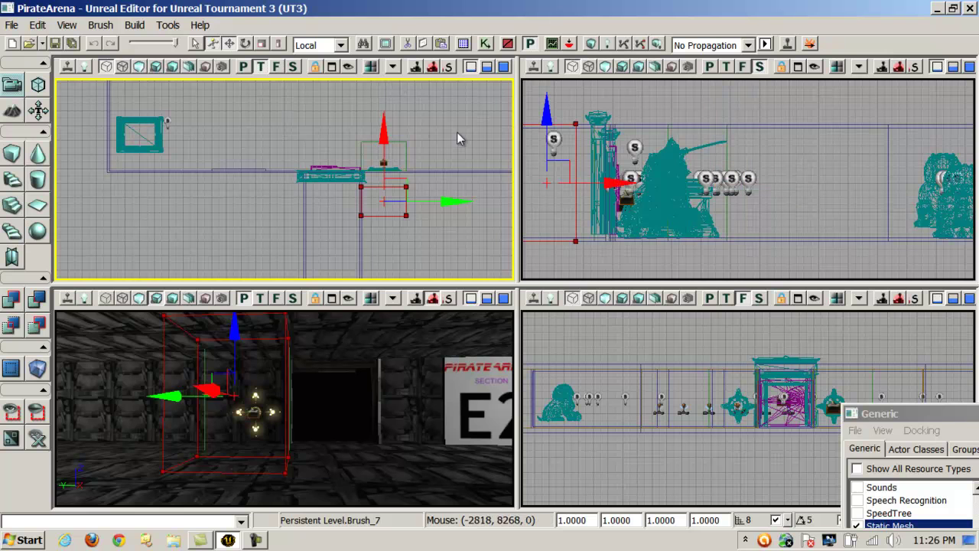
drag(463, 201, 397, 200)
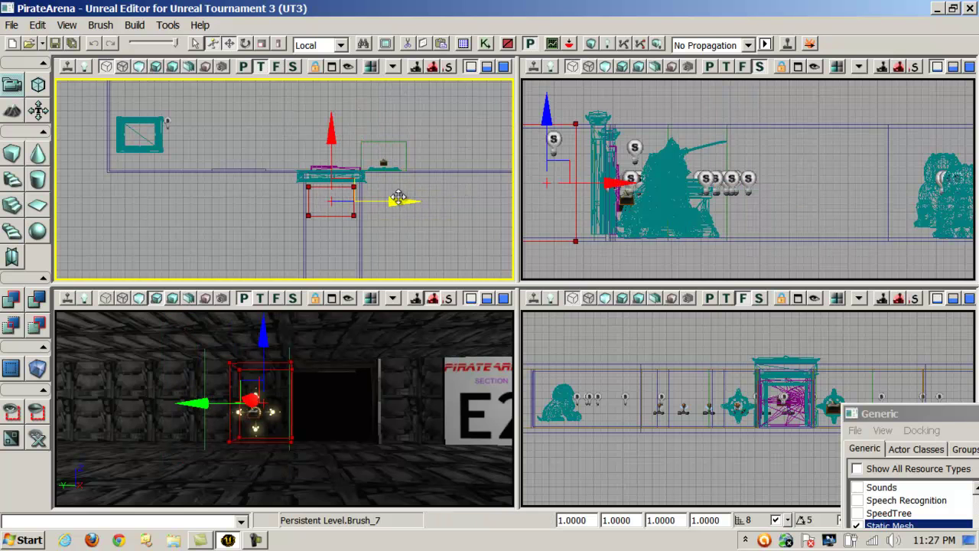
drag(328, 140, 336, 126)
click(424, 223)
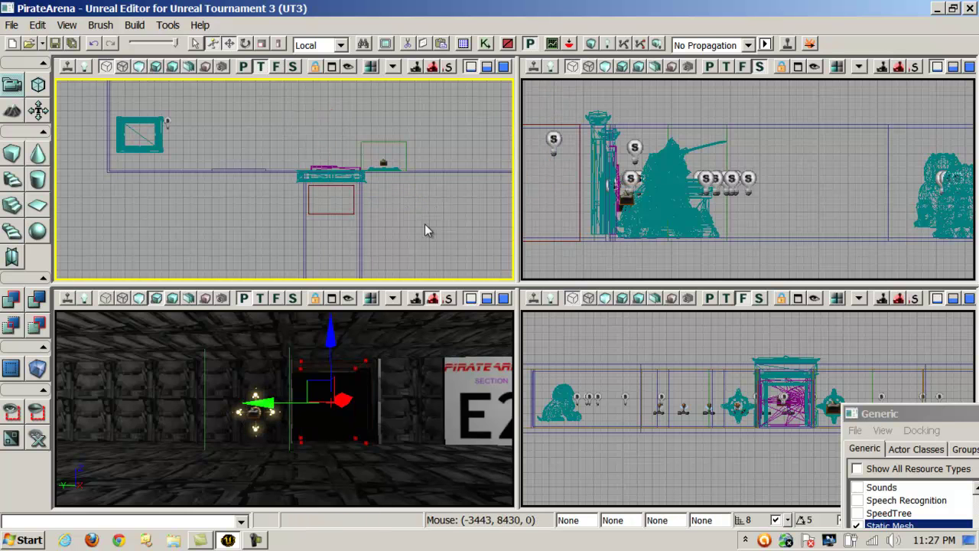
- Add a TriggerVolume at the builder brush in the corridor, and move the brush back into the open room
click(101, 25)
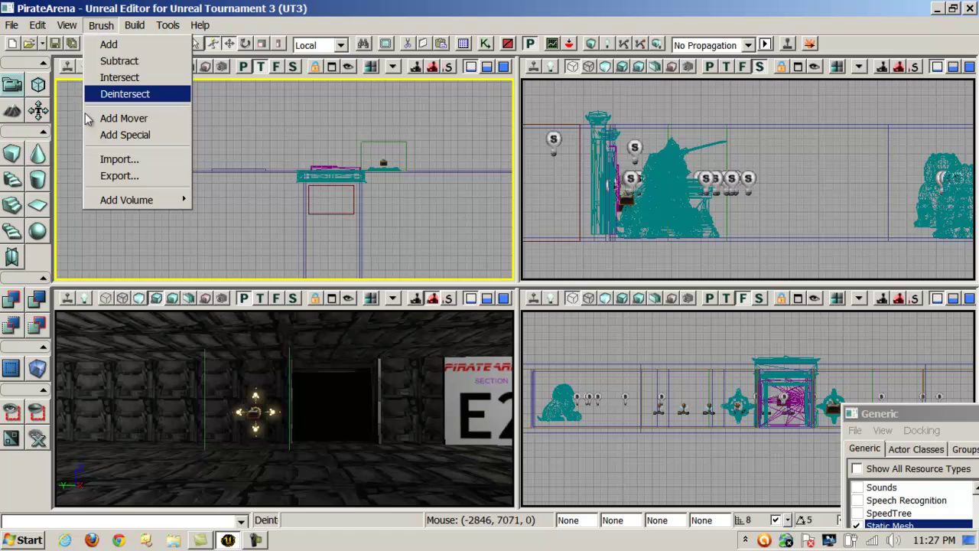
mouse_move(119, 200)
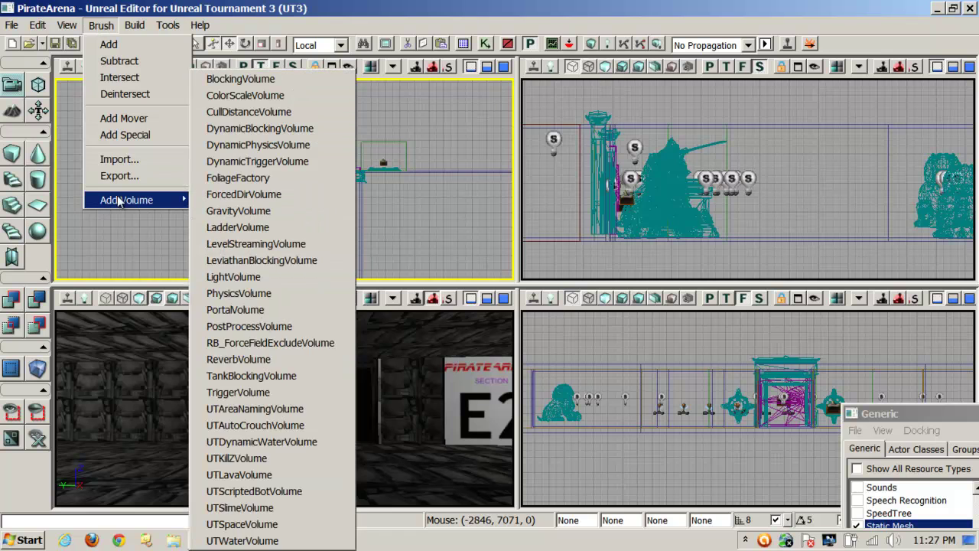
click(238, 392)
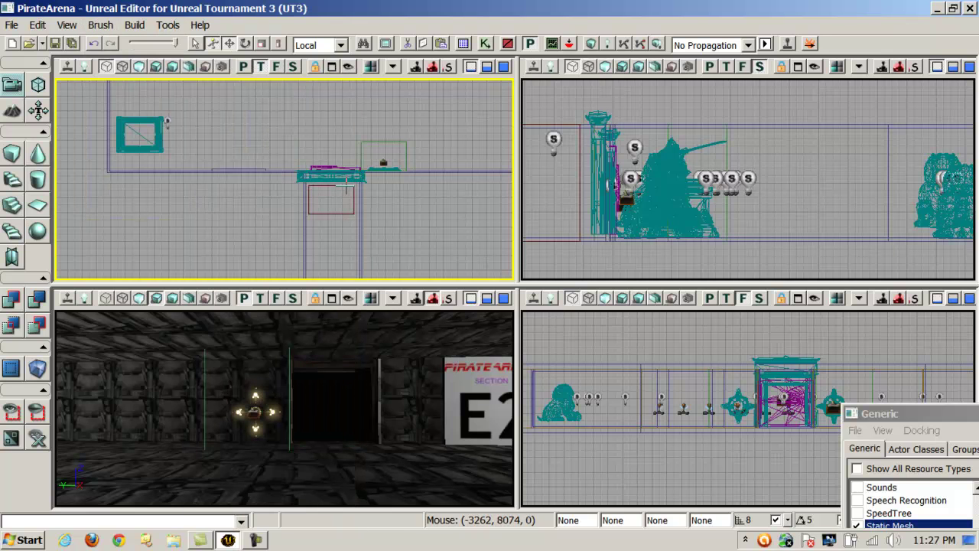
click(342, 184)
drag(333, 141, 336, 76)
drag(413, 124, 272, 120)
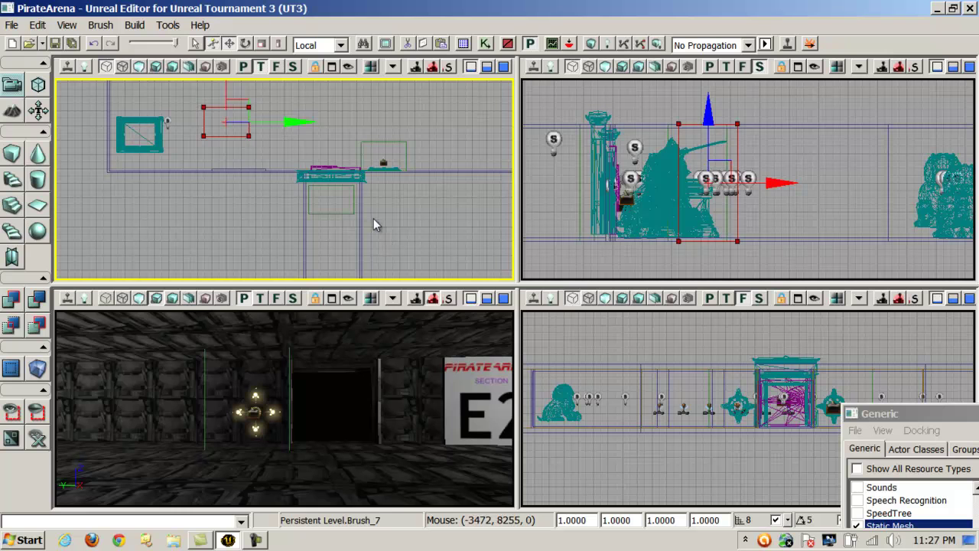
- Nudge the new trigger volume closer to the door frame and centre it across the corridor
click(353, 200)
key(Up)
key(Right)
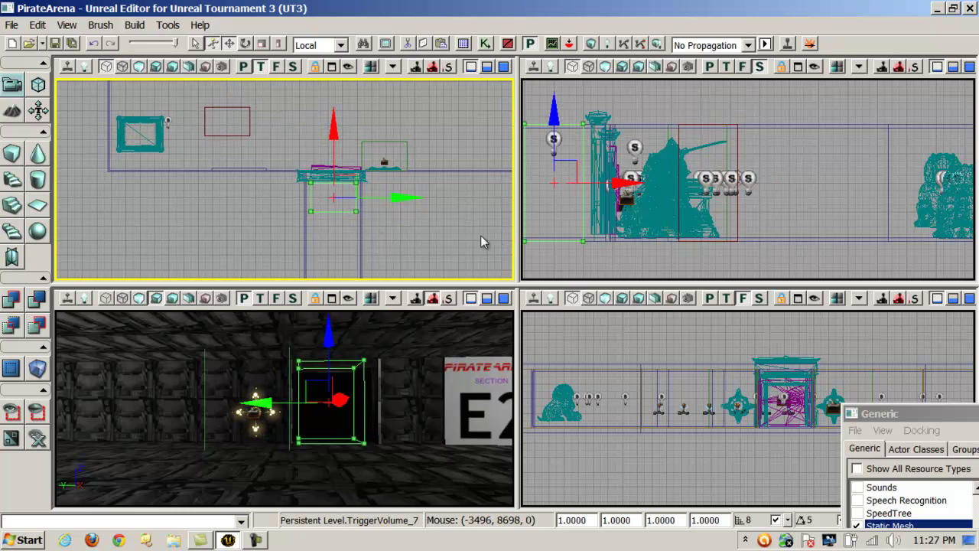
click(480, 241)
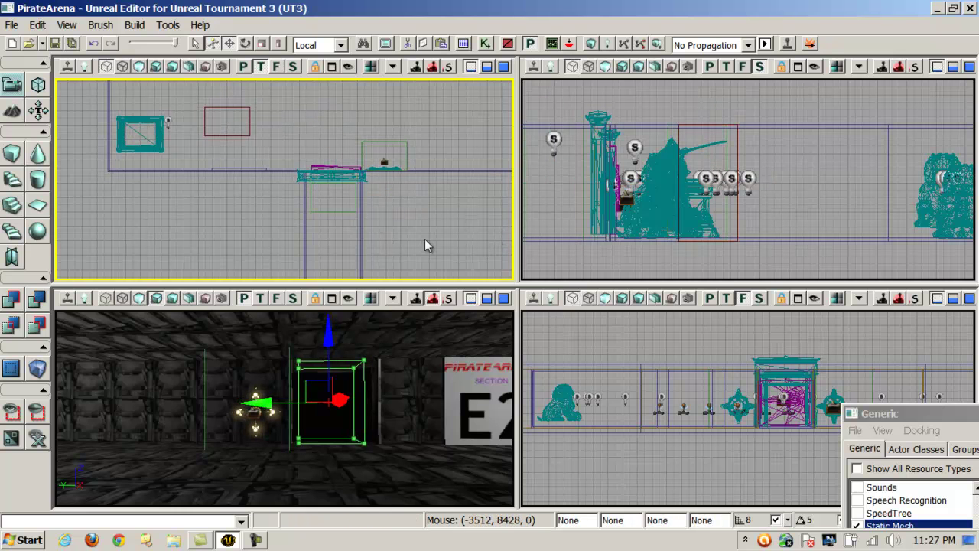
- Add a Touch event in Kismet using the corridor trigger volume
click(353, 200)
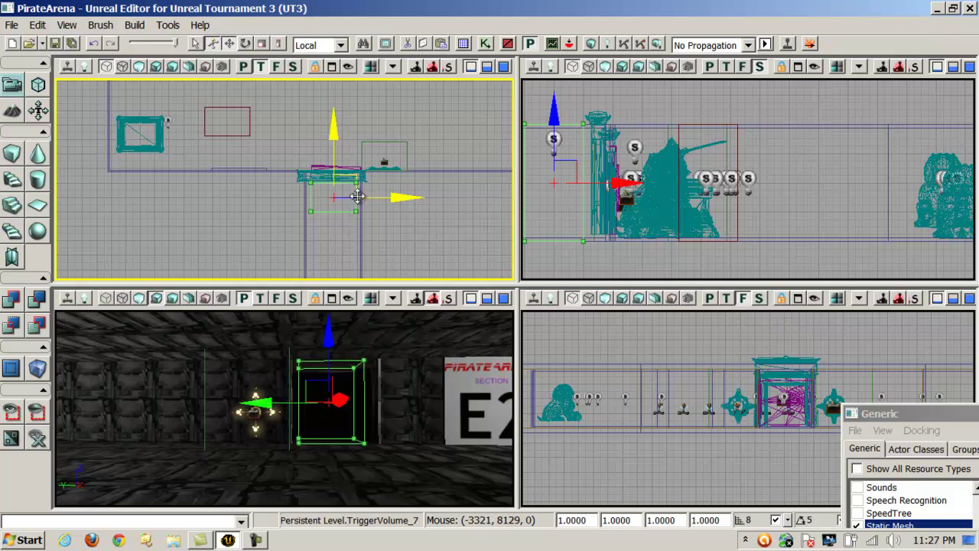
click(485, 45)
right_click(286, 78)
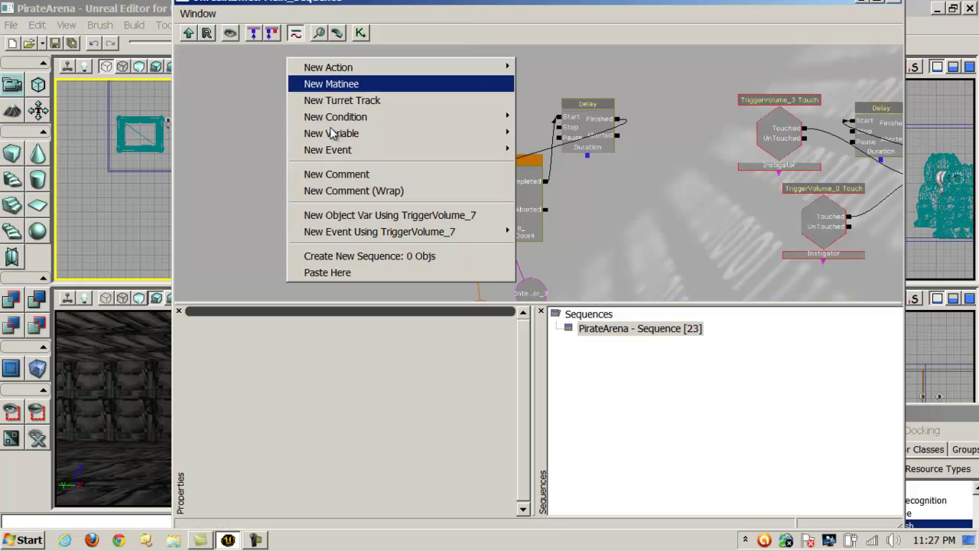
mouse_move(336, 233)
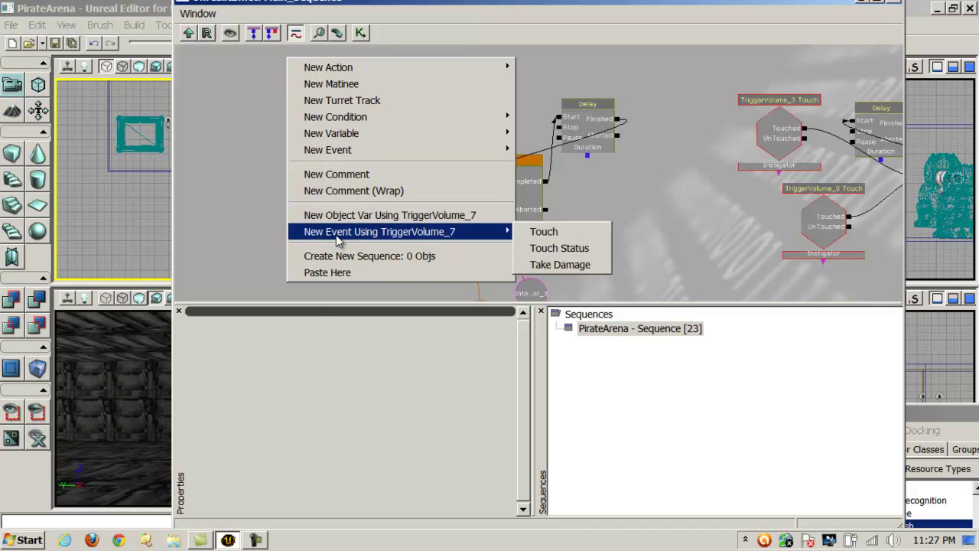
click(533, 232)
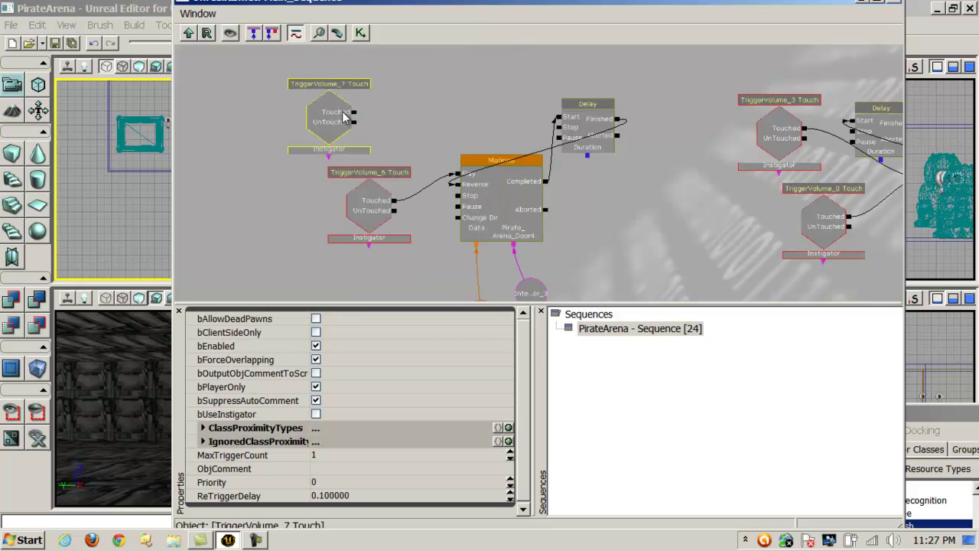
- Set the MaxTriggerCount of the corridor volume's Touch event to 0
click(322, 466)
click(324, 455)
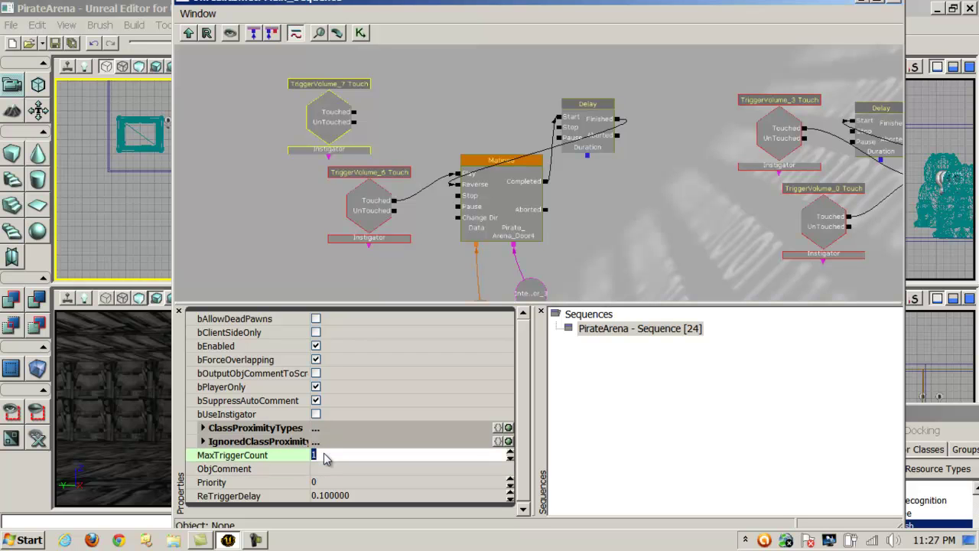
click(328, 470)
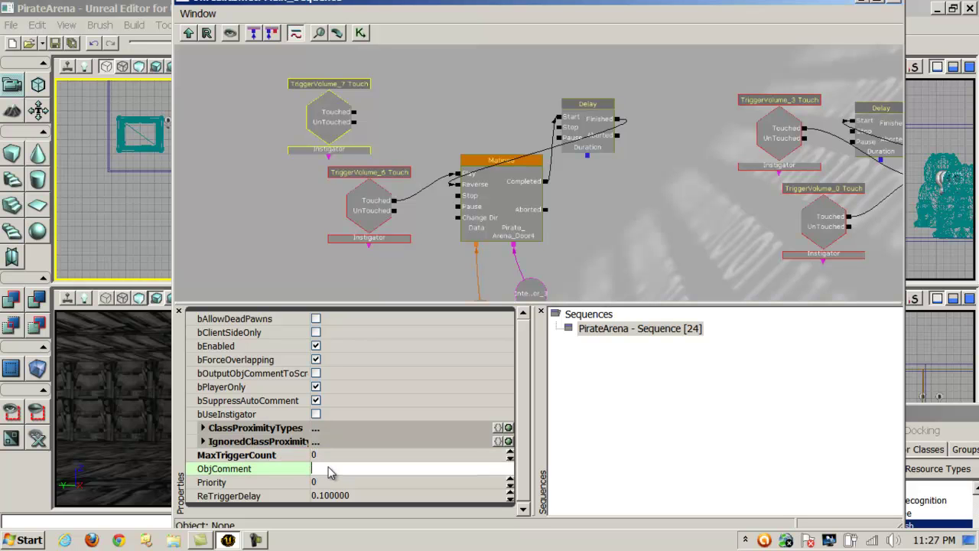
click(283, 225)
- Connect the corridor Touch event's Touched output to the door Matinee's Play input, close Kismet and deselect the volume
drag(355, 112, 456, 176)
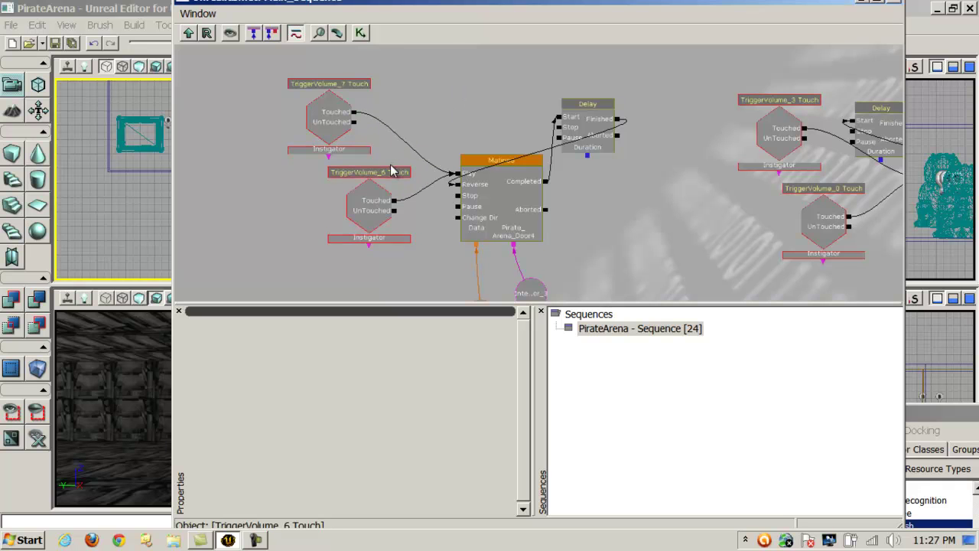
click(895, 6)
click(631, 327)
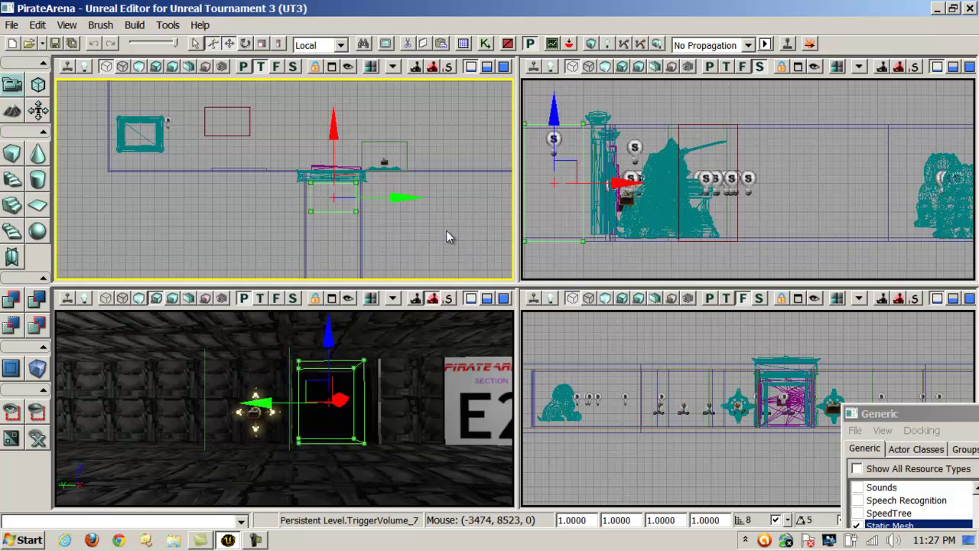
click(464, 249)
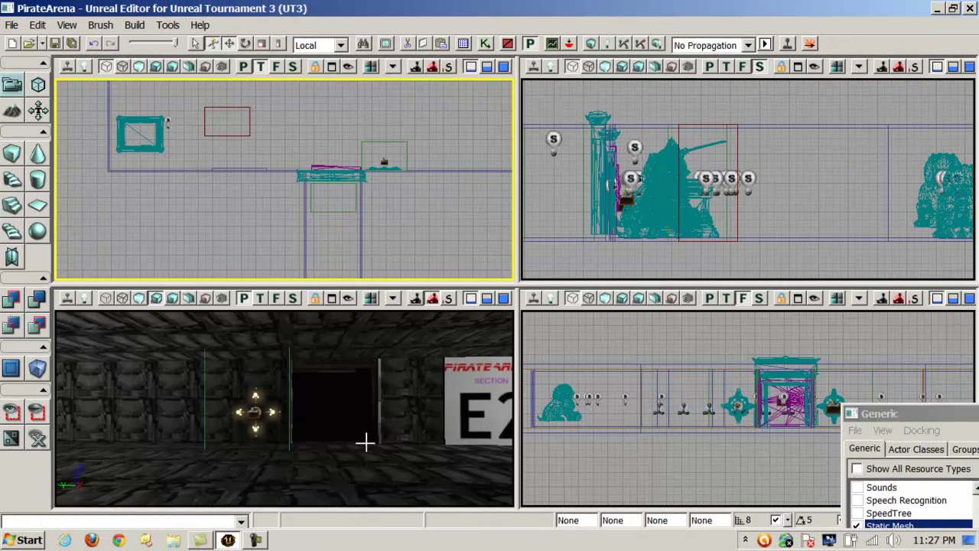
- Play the level in the editor from the floor before the door and walk up to trigger it from the room side
drag(360, 490, 359, 510)
right_click(361, 469)
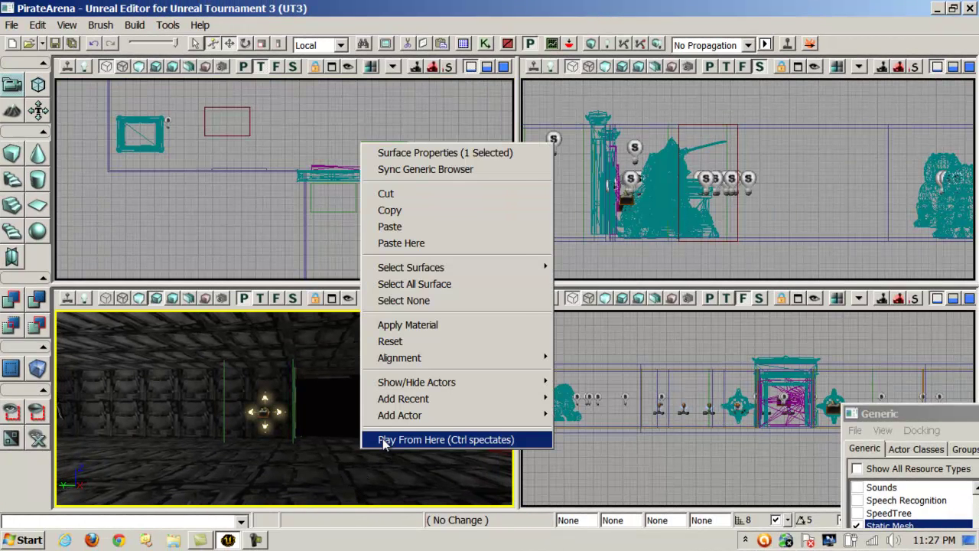
click(384, 439)
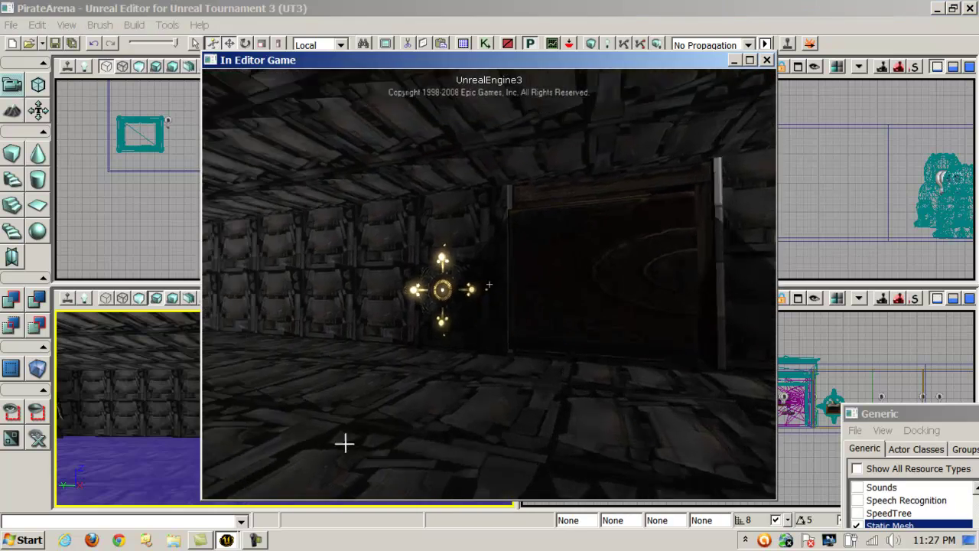
key(w)
key(s)
key(d)
key(w)
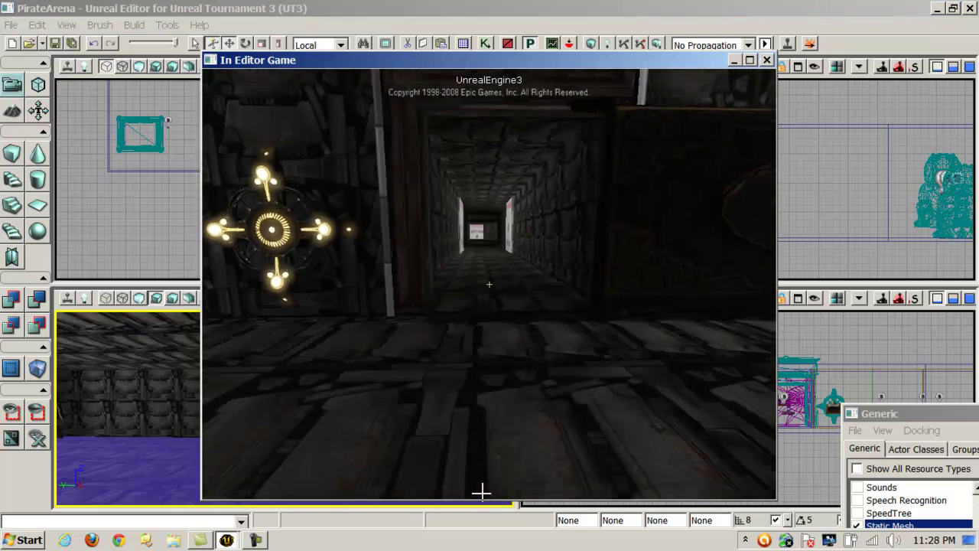
- Walk through the A4 Corridor into Arena 4 and head back to test the door from the corridor side
key(w)
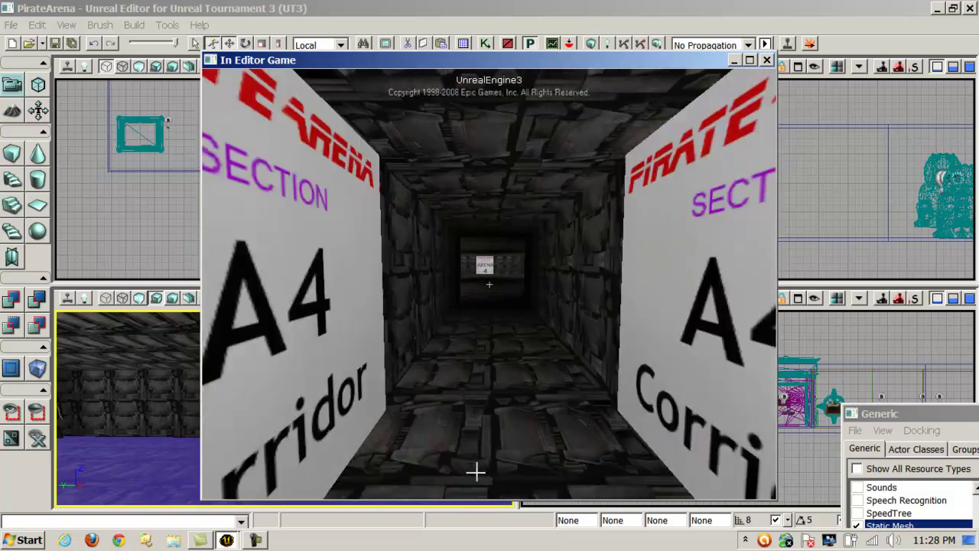
key(w)
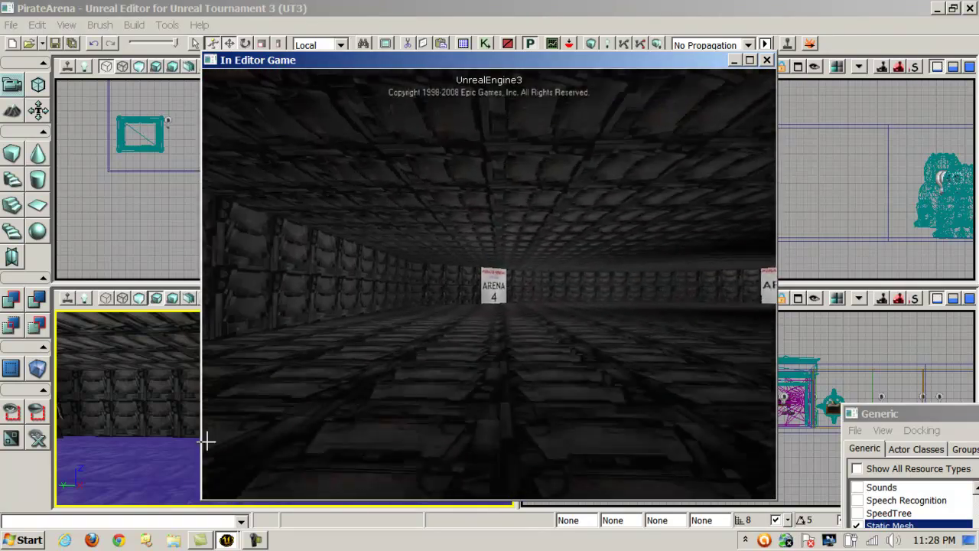
key(w)
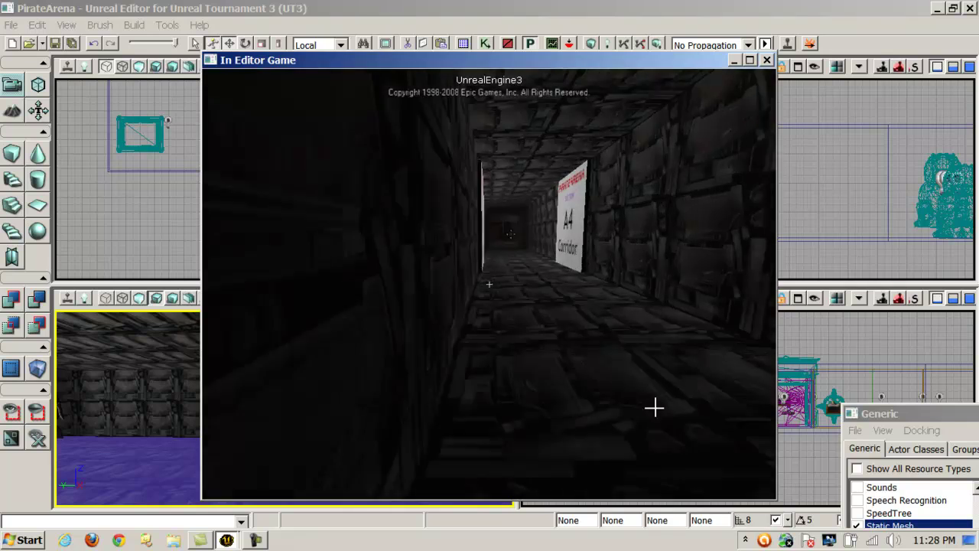
key(w)
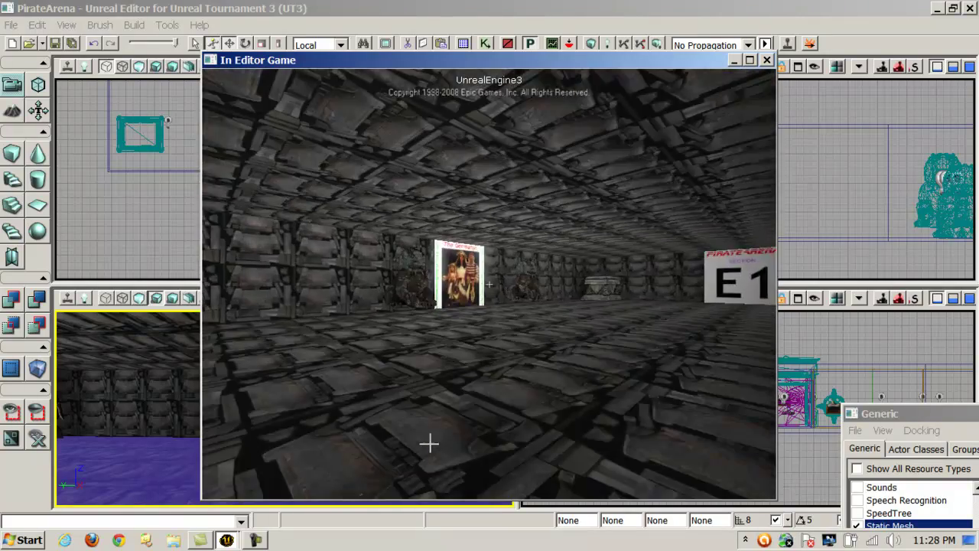
- Tour the E1 section, the E1 Hall and the C1 section in the running game, and end the in-editor game
key(w)
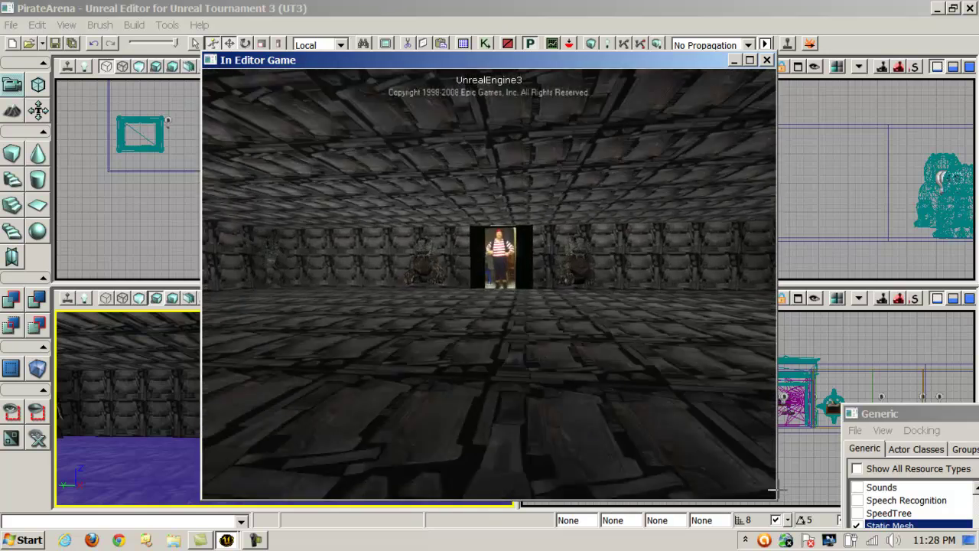
key(w)
key(s)
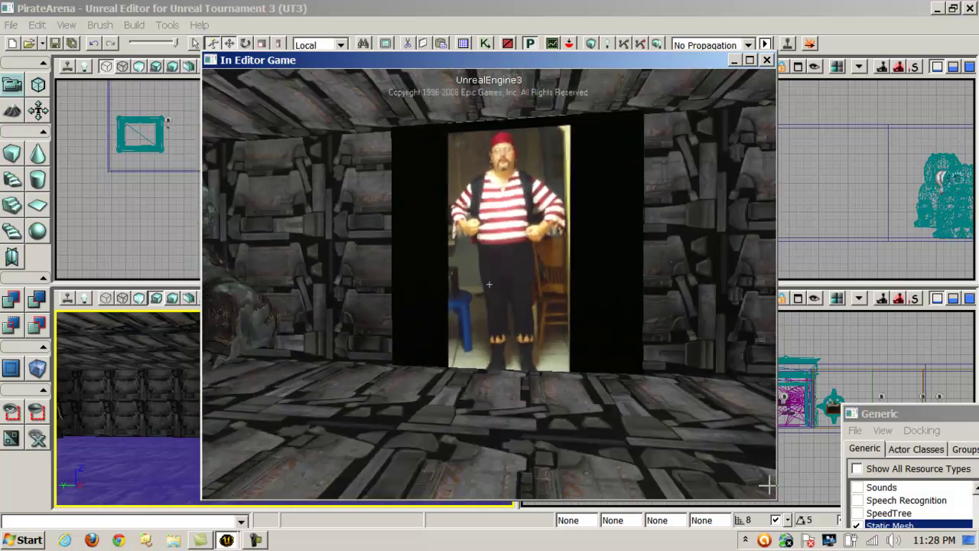
key(w)
key(w)
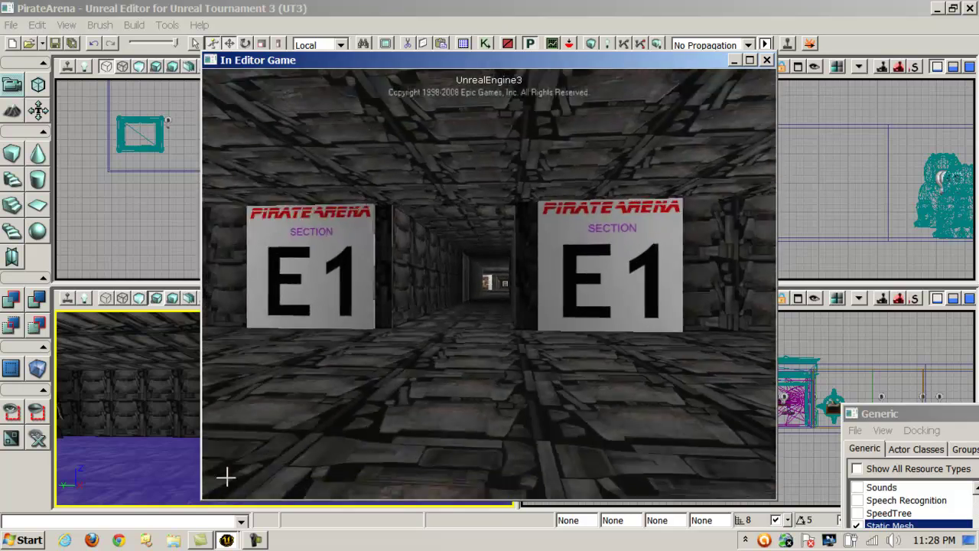
key(w)
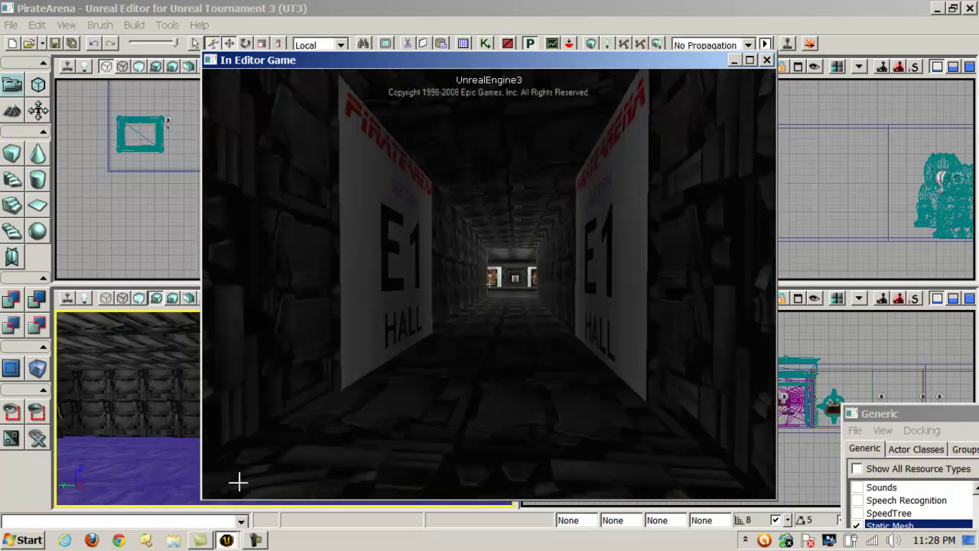
key(w)
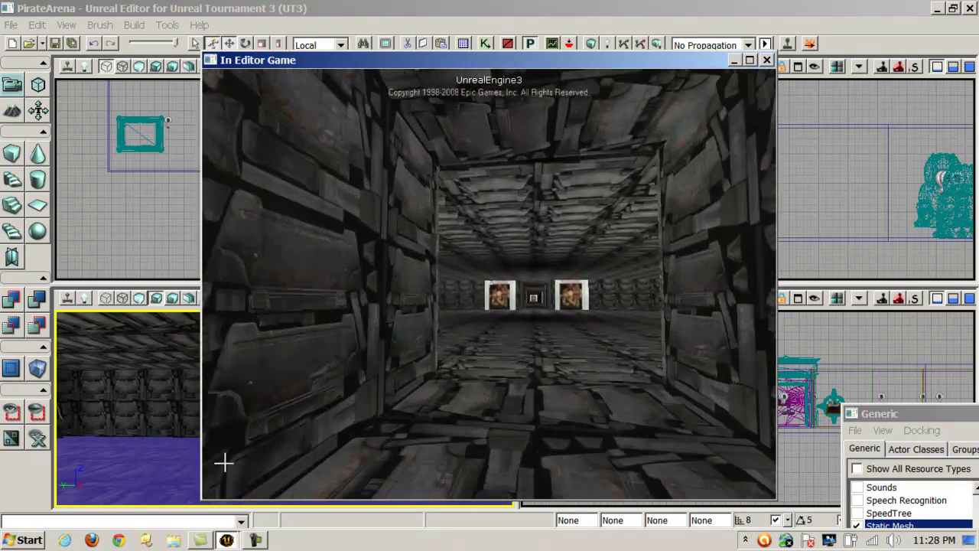
key(w)
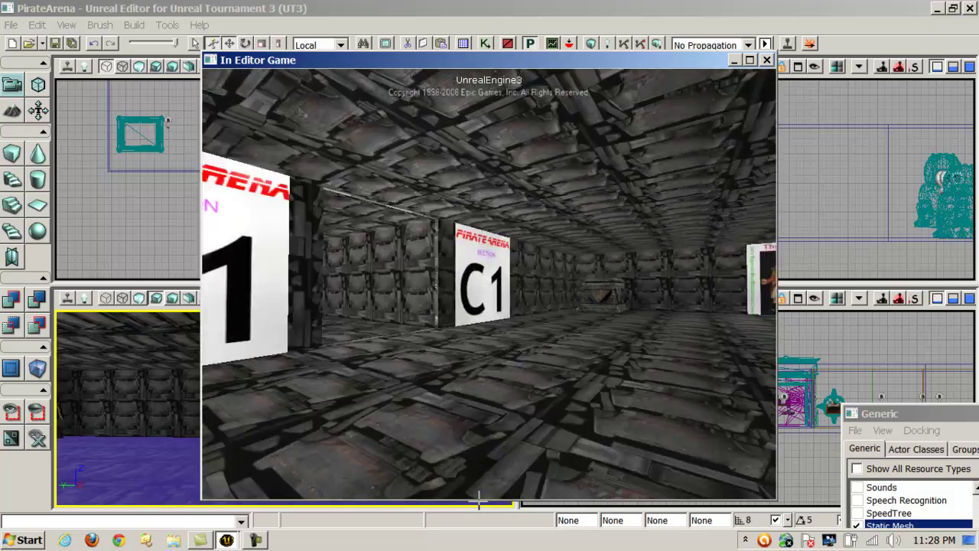
key(w)
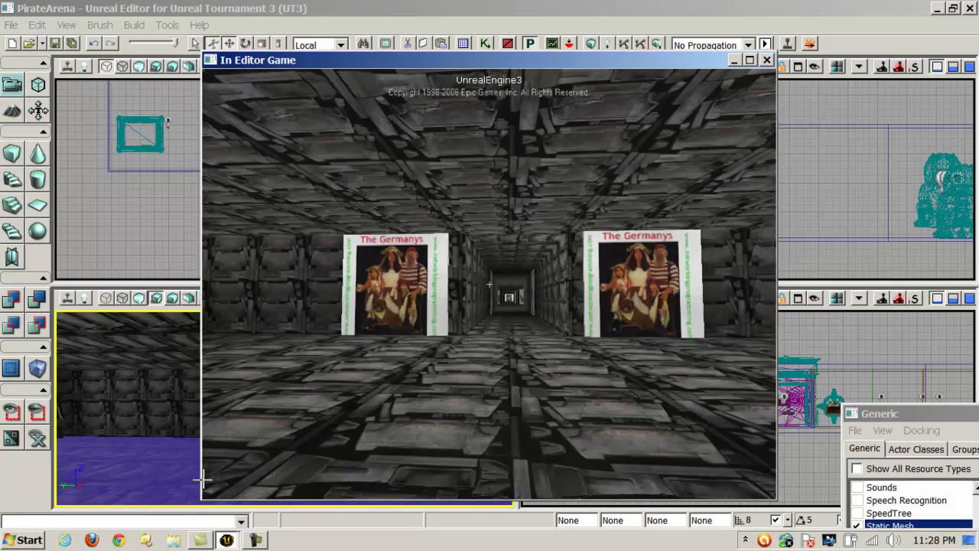
key(Escape)
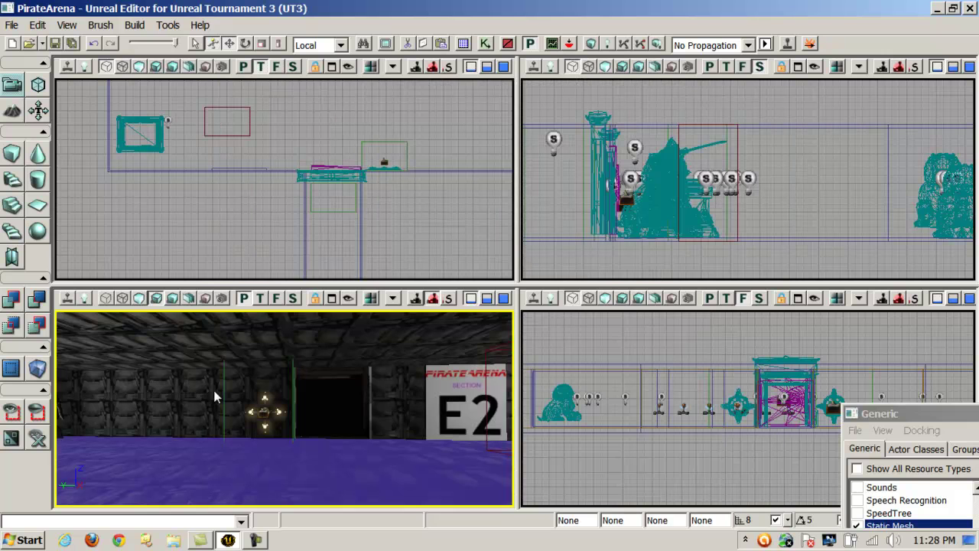
- Examine the layout of the whole PirateArena map from above, including all rooms, corridors and octagonal arenas
drag(193, 244, 319, 79)
scroll(319, 78, down, 5)
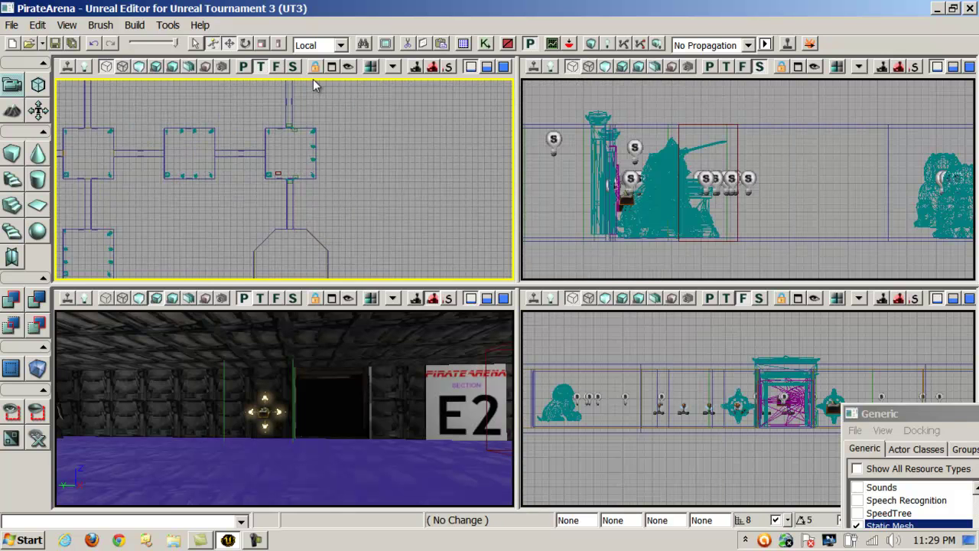
scroll(259, 86, down, 6)
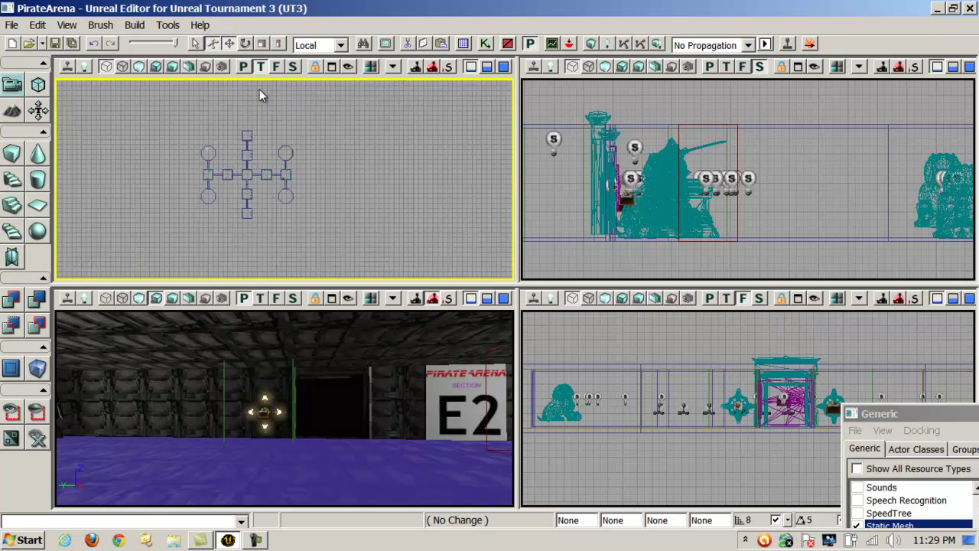
scroll(252, 154, up, 6)
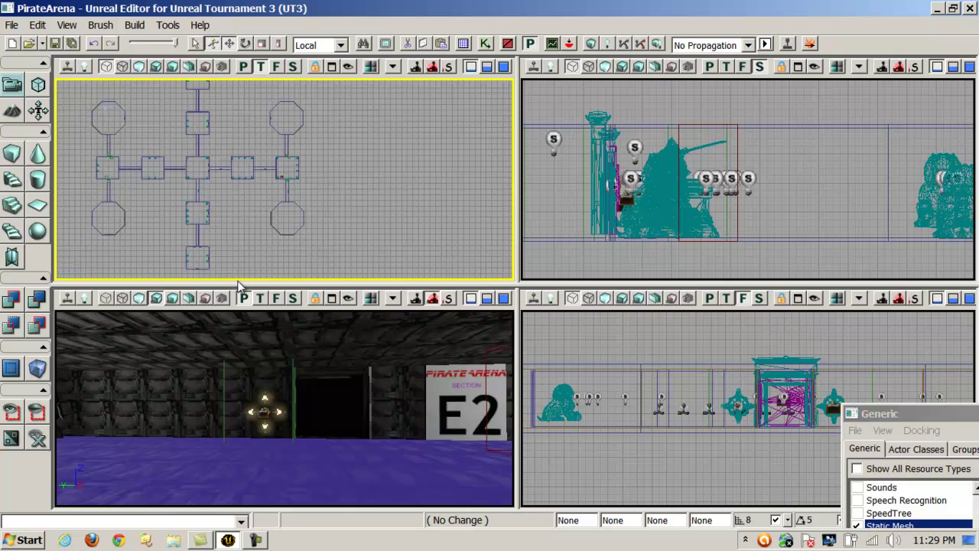
scroll(232, 230, down, 4)
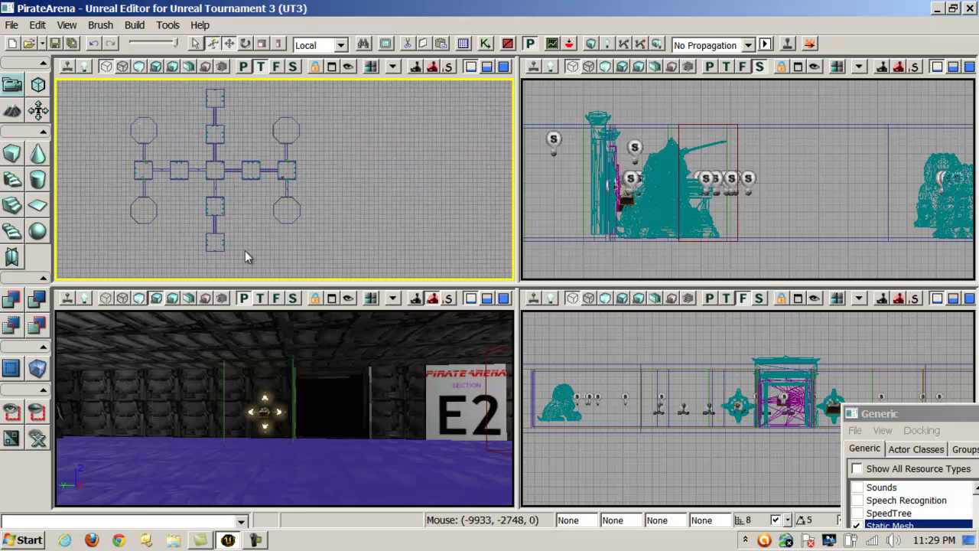
drag(227, 251, 238, 250)
drag(112, 244, 59, 242)
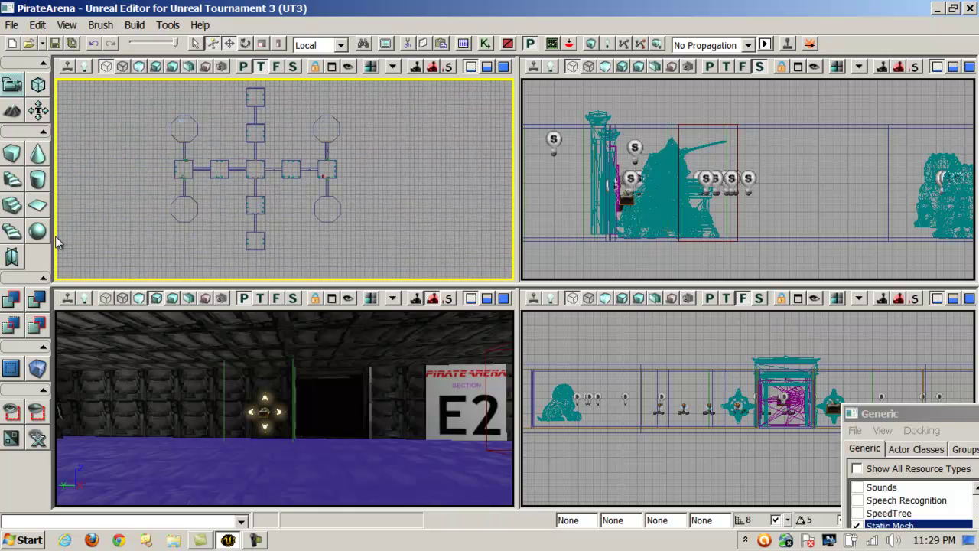
drag(247, 250, 249, 247)
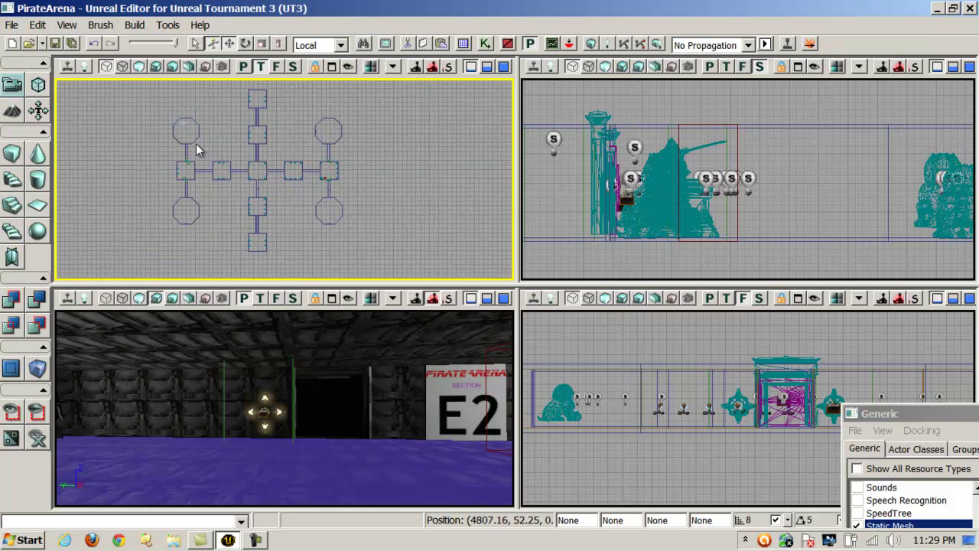